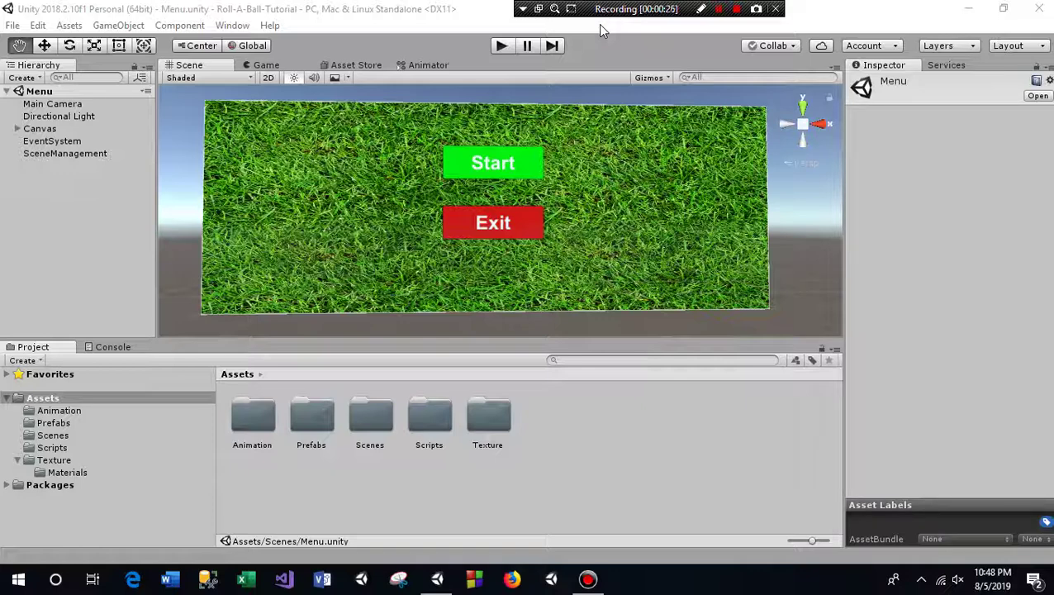
Start the game in Play mode and roll the ball to collect the magenta pickups until You Win
{"action": "left_click", "coordinate": [501, 48]}
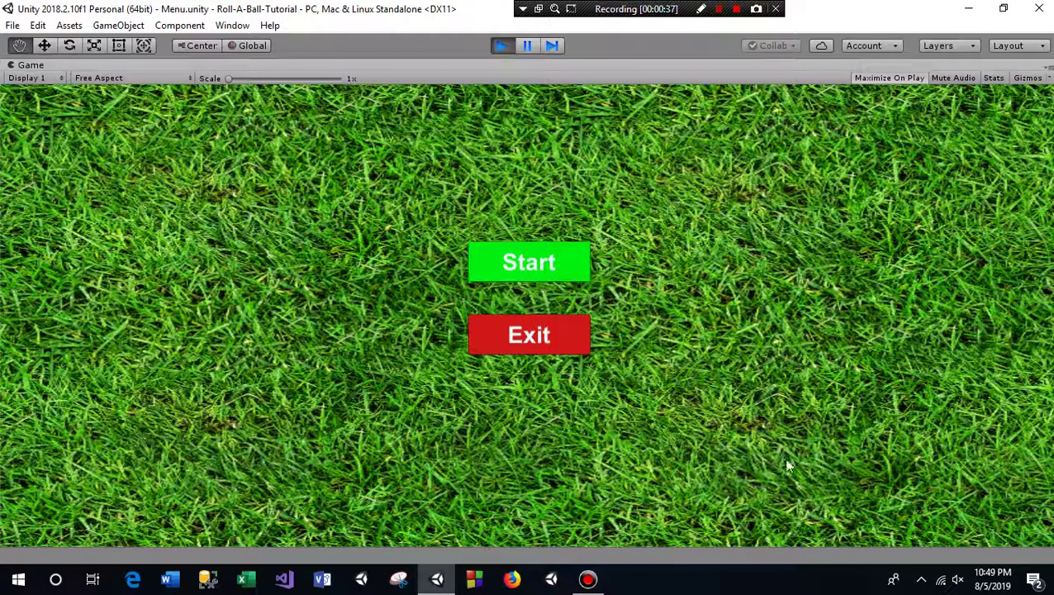
{"action": "left_click", "coordinate": [528, 265]}
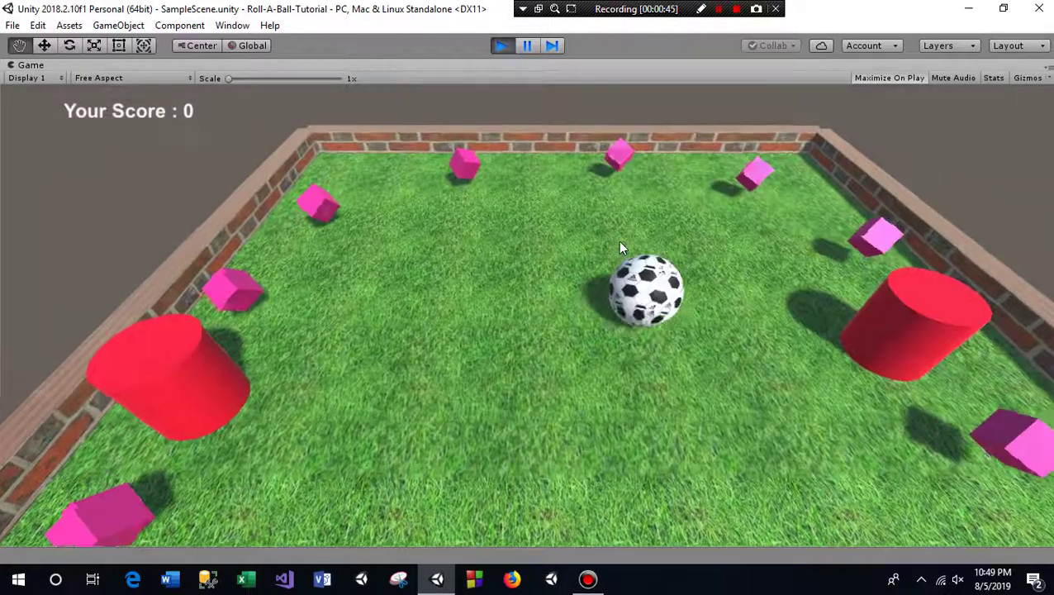
{"action": "key", "text": "Up"}
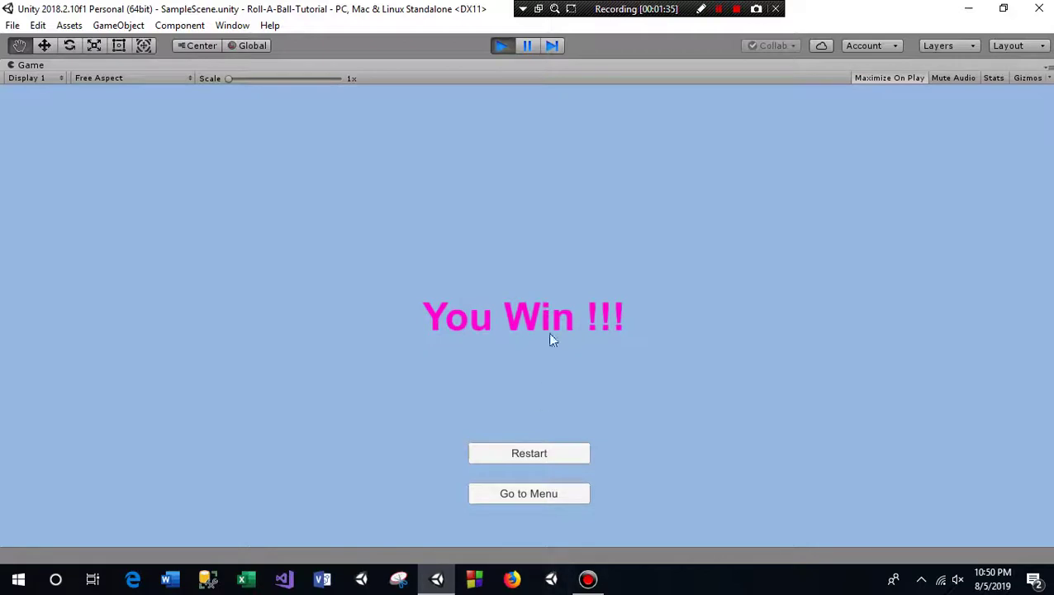
Restart the level, then bring up the Unity launcher listing projects like Roll-A-Ball-Tutorial
{"action": "left_click", "coordinate": [540, 455]}
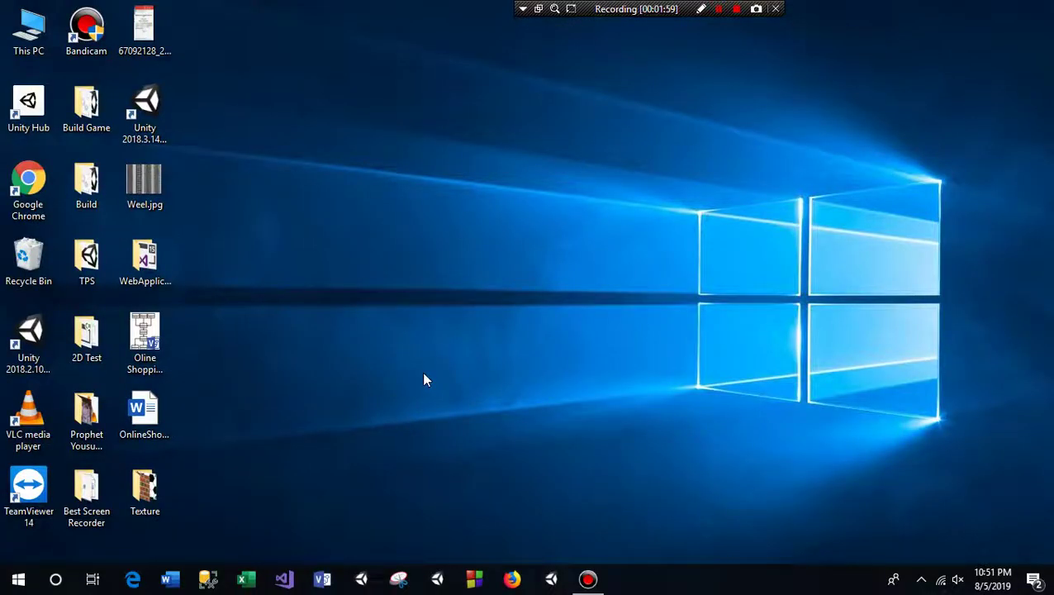
{"action": "left_click", "coordinate": [437, 578]}
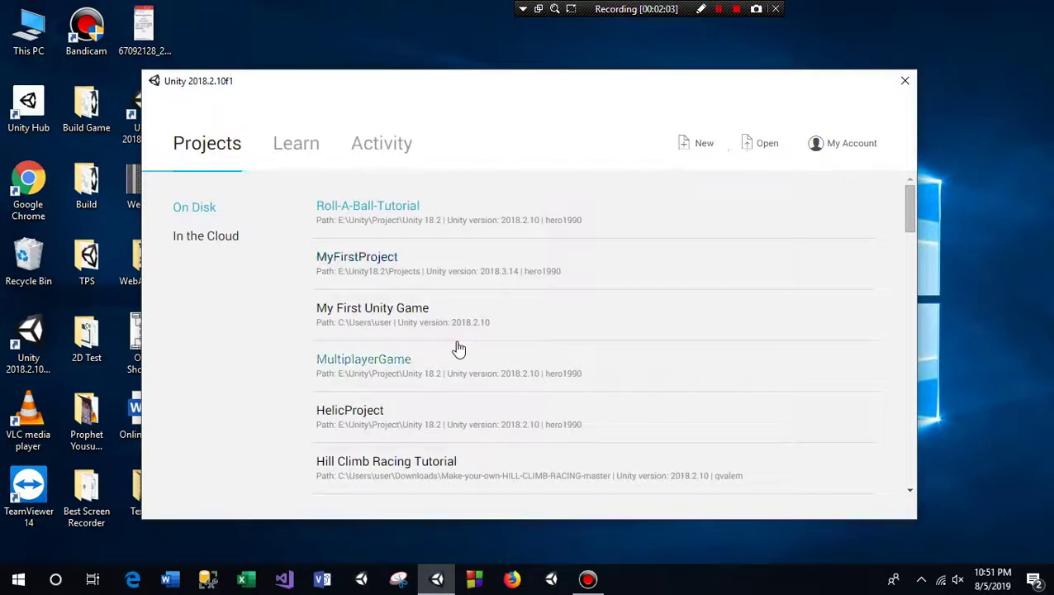
Set up a new 3D project named Roll-A-Ball in E:\Unity\Project\Unity 18.2
{"action": "left_click", "coordinate": [704, 146]}
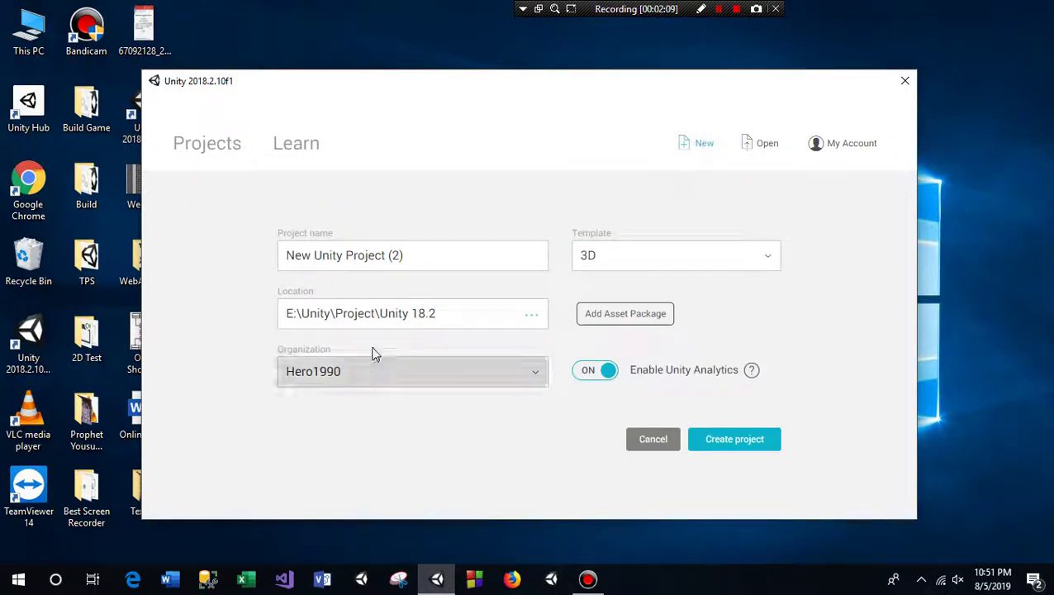
{"action": "triple_click", "coordinate": [440, 257]}
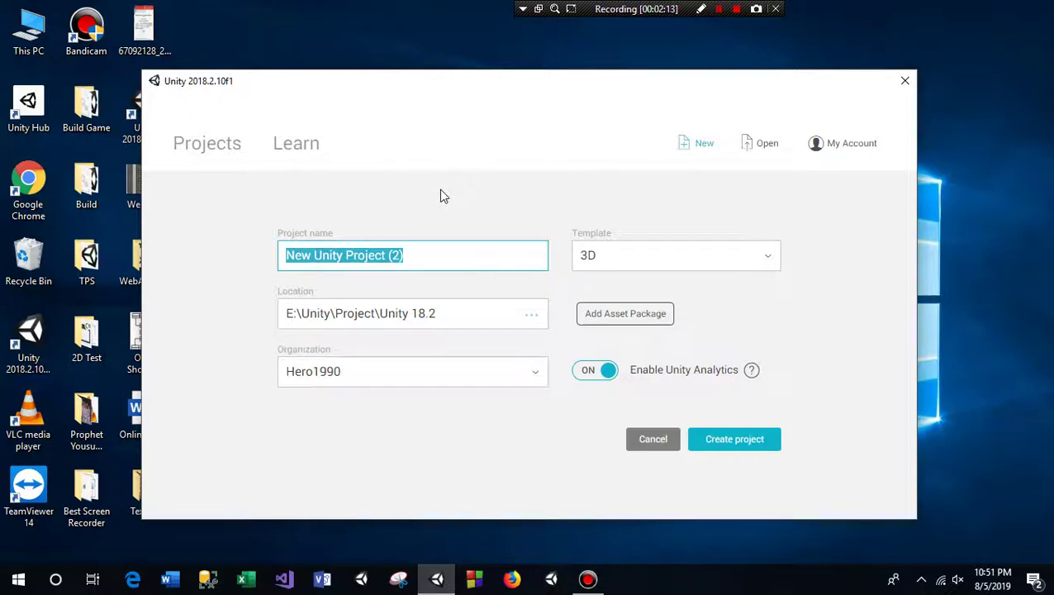
{"action": "type", "text": "Roll-"}
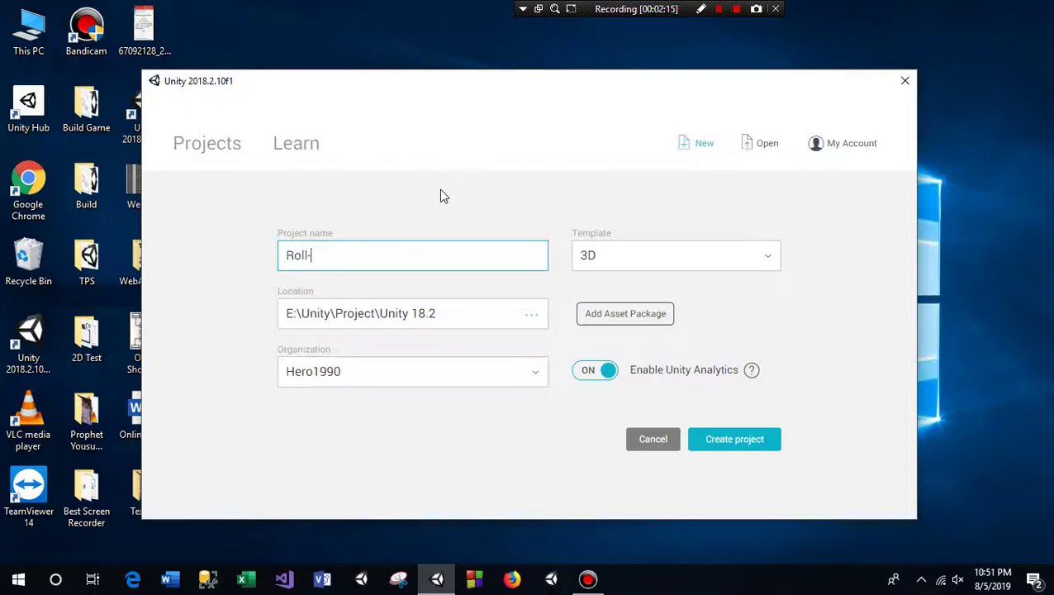
{"action": "type", "text": "A-Ba"}
{"action": "type", "text": "ll"}
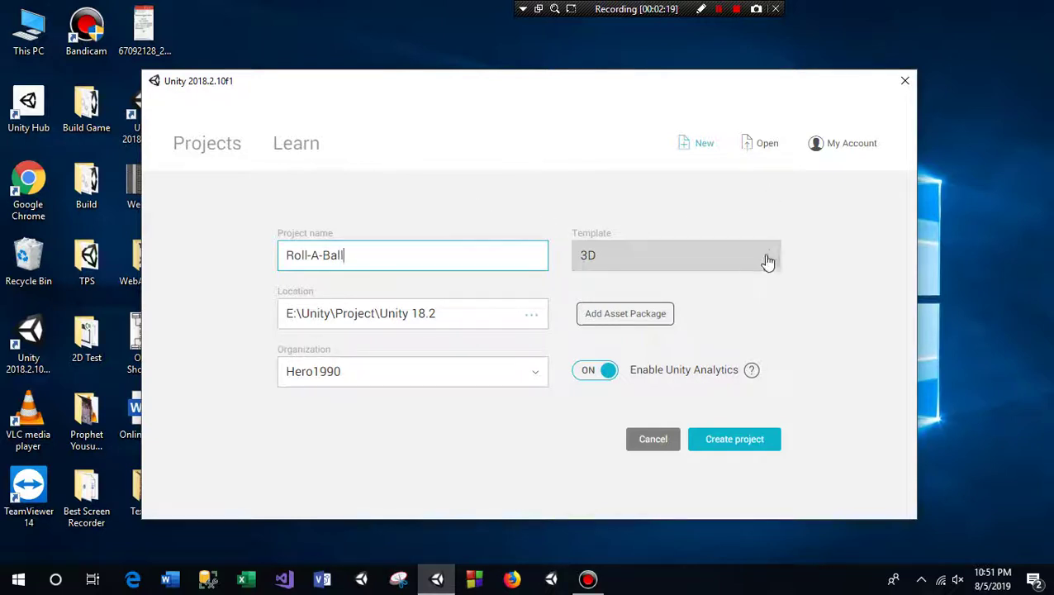
{"action": "left_click", "coordinate": [768, 261]}
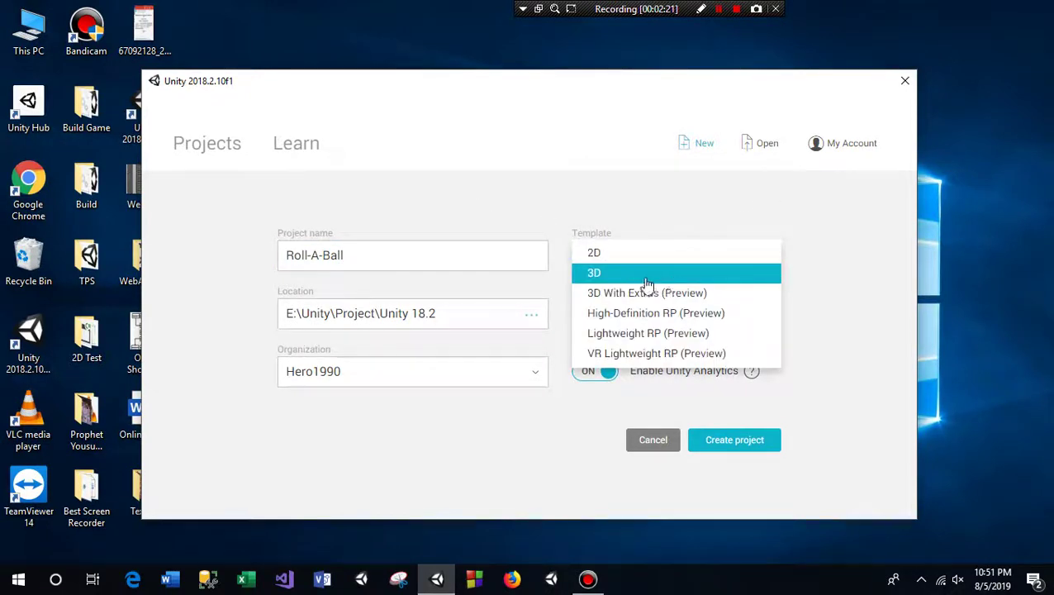
{"action": "left_click", "coordinate": [616, 275]}
{"action": "left_click", "coordinate": [607, 281]}
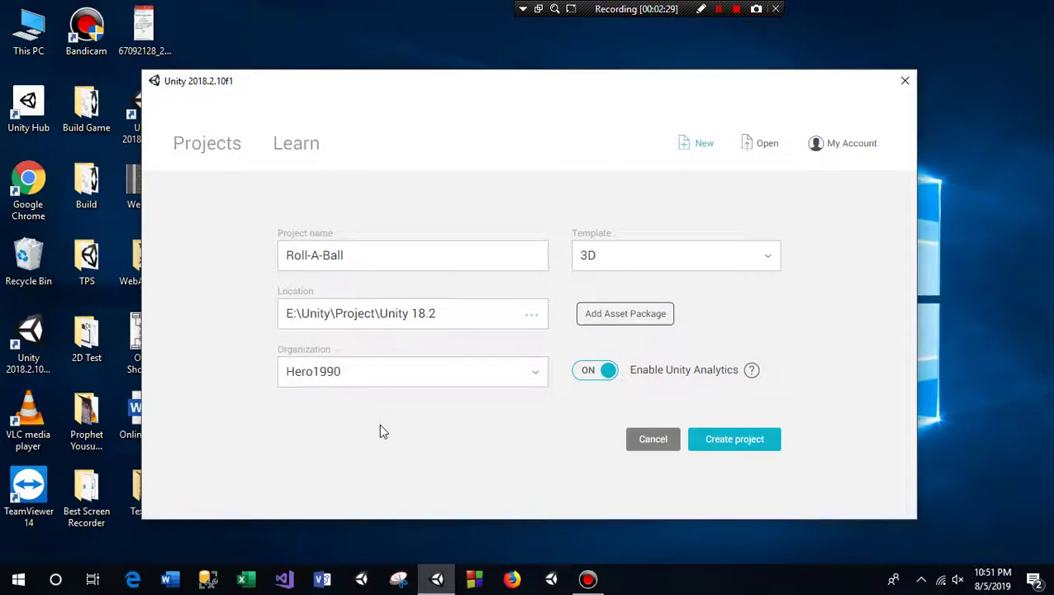
{"action": "left_click", "coordinate": [529, 319]}
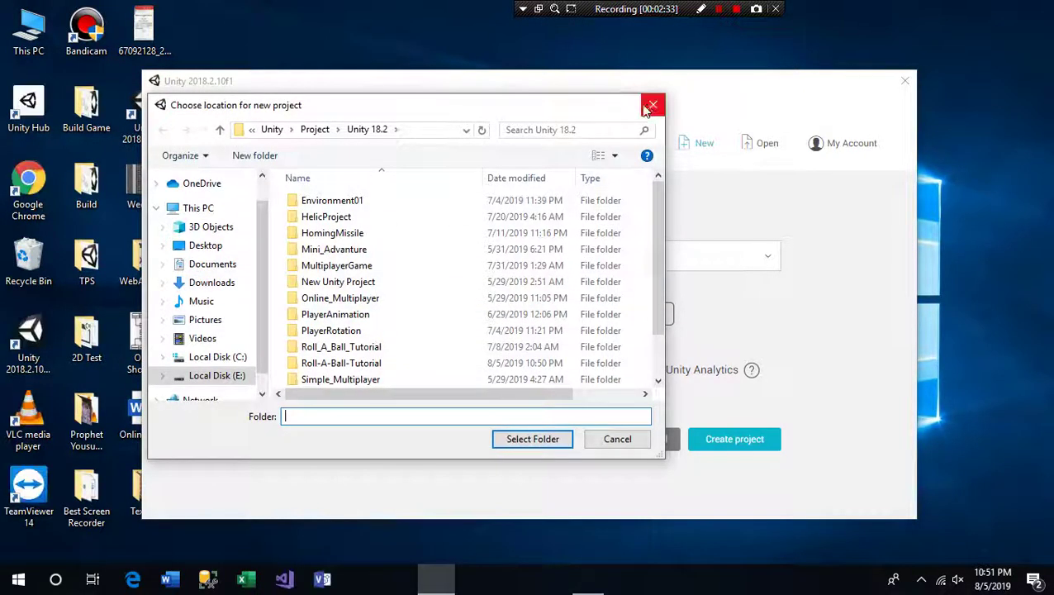
{"action": "left_click", "coordinate": [652, 105]}
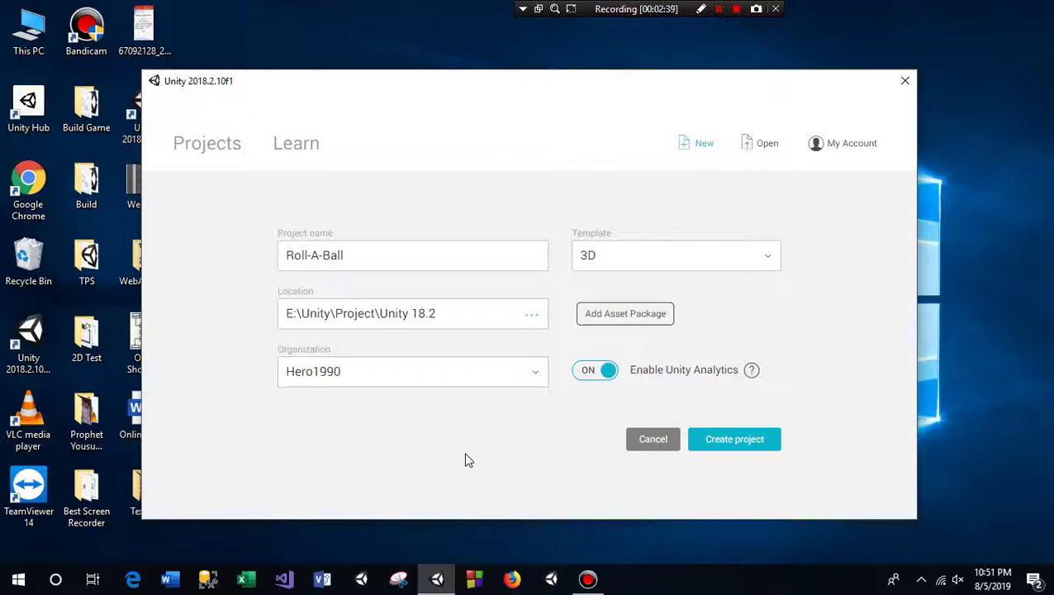
Create the Roll-A-Ball project and view its empty SampleScene with the Inspector showing
{"action": "left_click", "coordinate": [727, 442]}
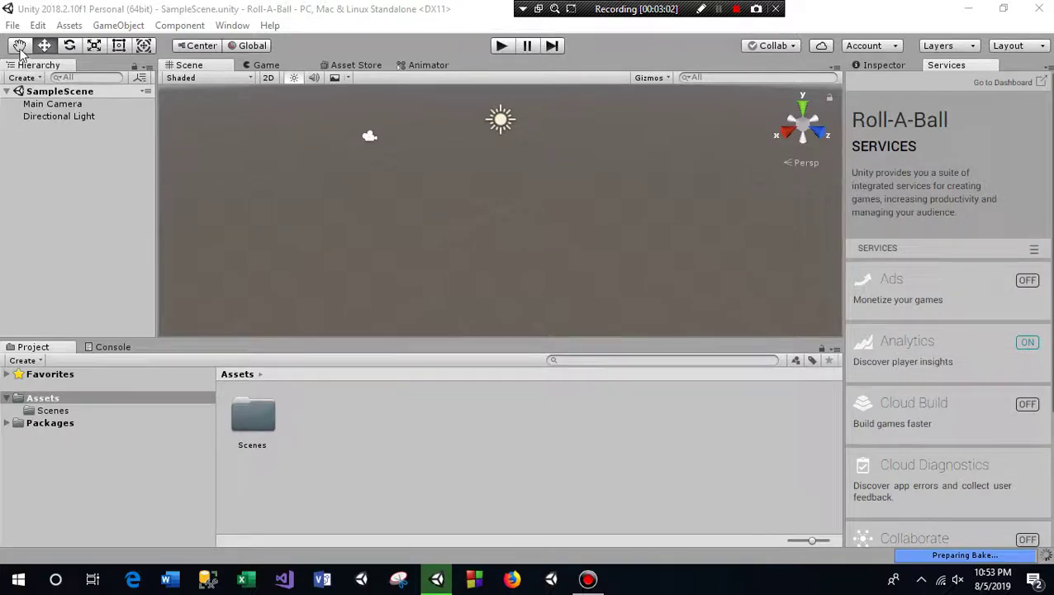
{"action": "left_click_drag", "start_coordinate": [521, 252], "coordinate": [517, 195], "text": "alt"}
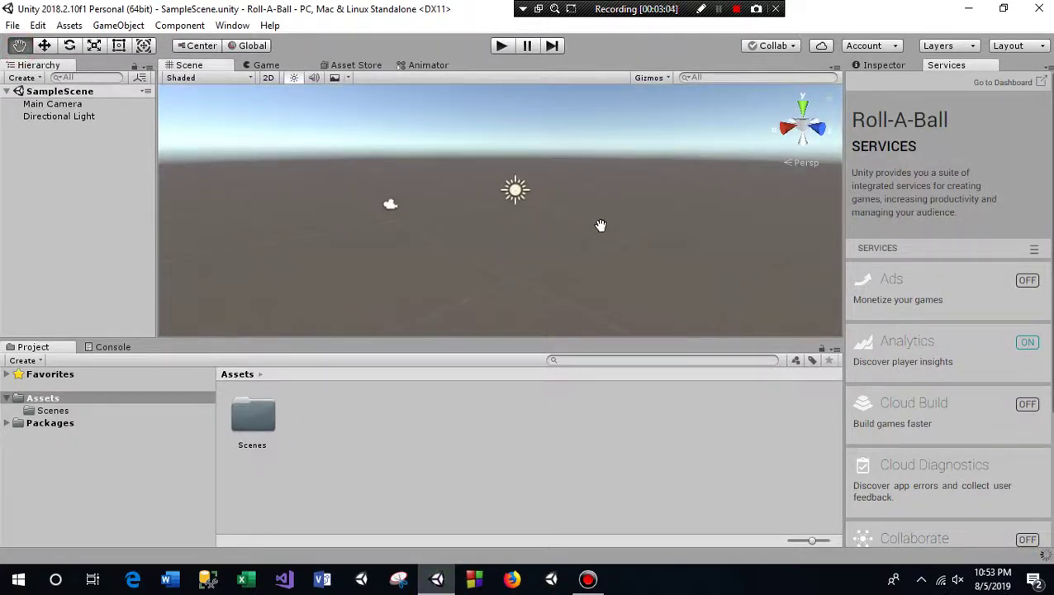
{"action": "left_click", "coordinate": [950, 76]}
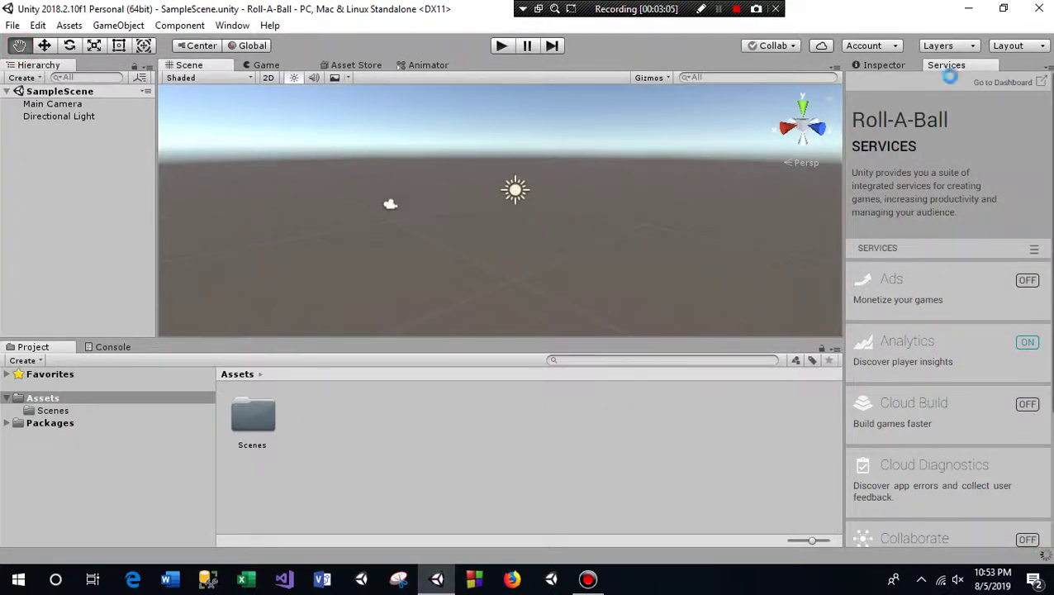
{"action": "left_click", "coordinate": [882, 65]}
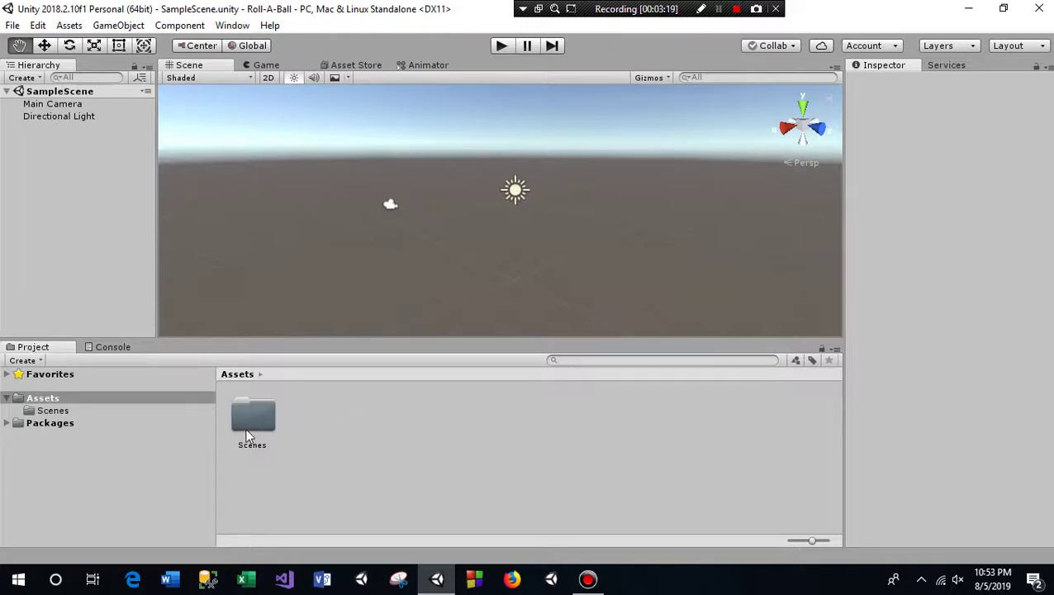
{"action": "double_click", "coordinate": [265, 441]}
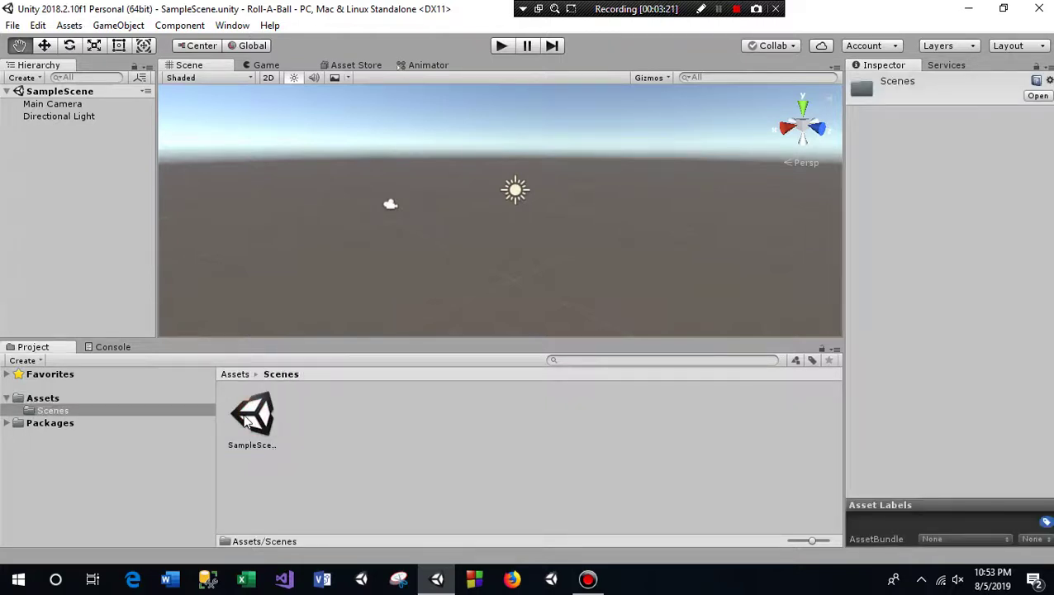
{"action": "left_click", "coordinate": [256, 425]}
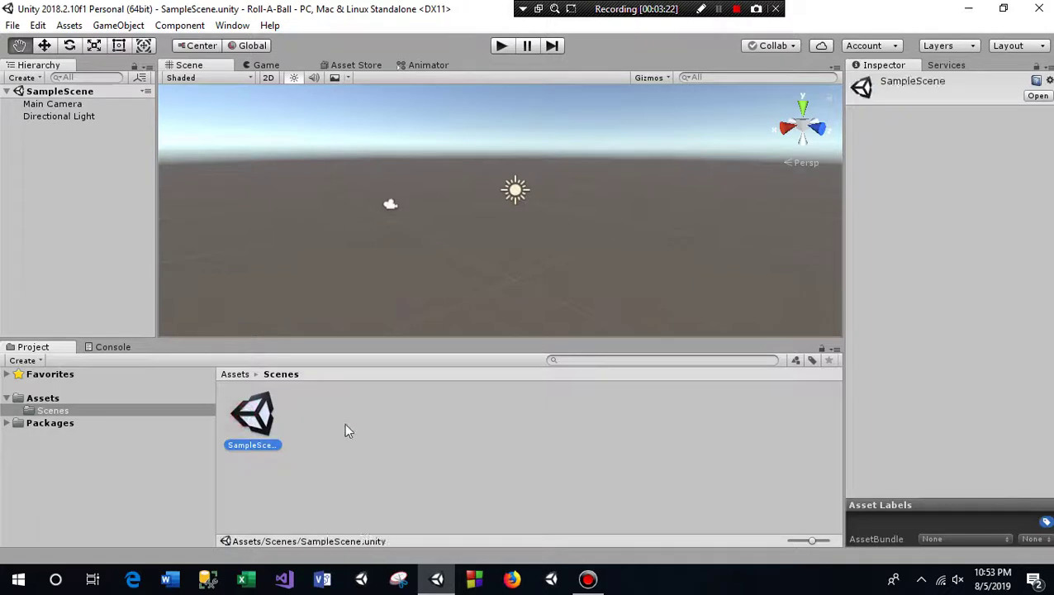
{"action": "left_click", "coordinate": [235, 375]}
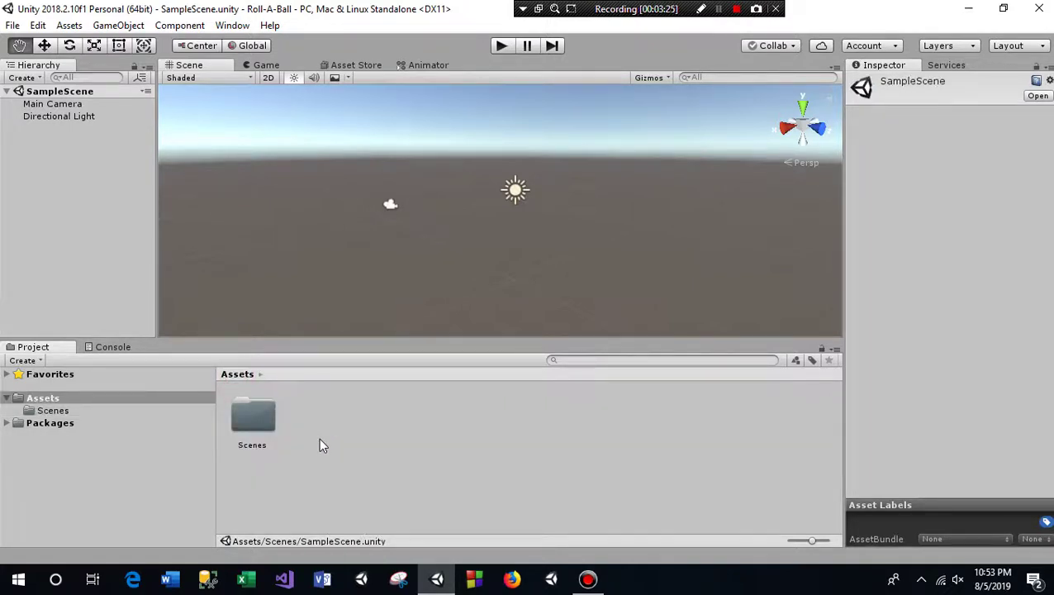
{"action": "right_click", "coordinate": [418, 424]}
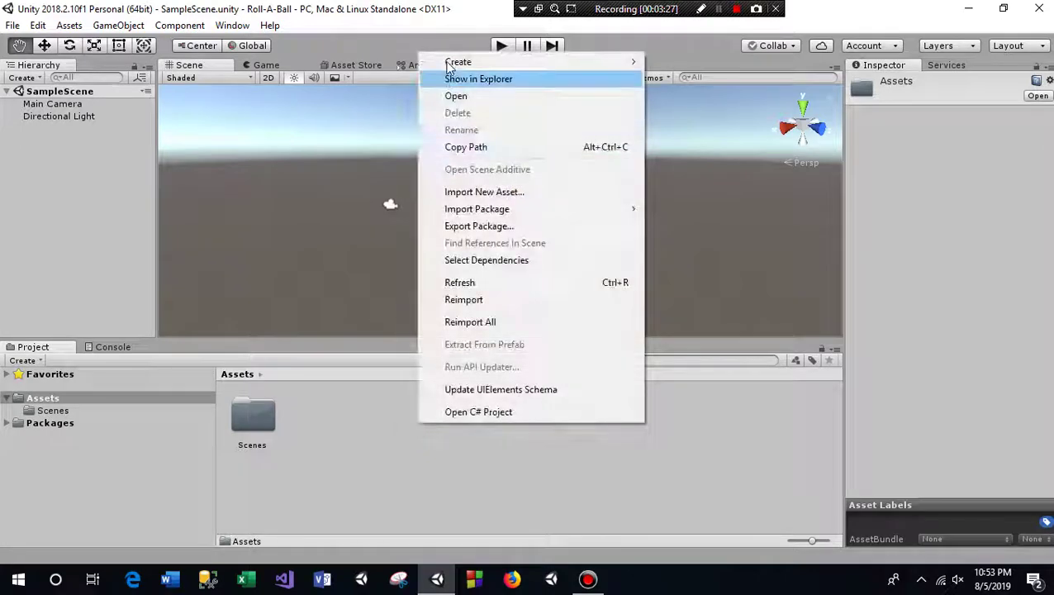
{"action": "mouse_move", "coordinate": [455, 63]}
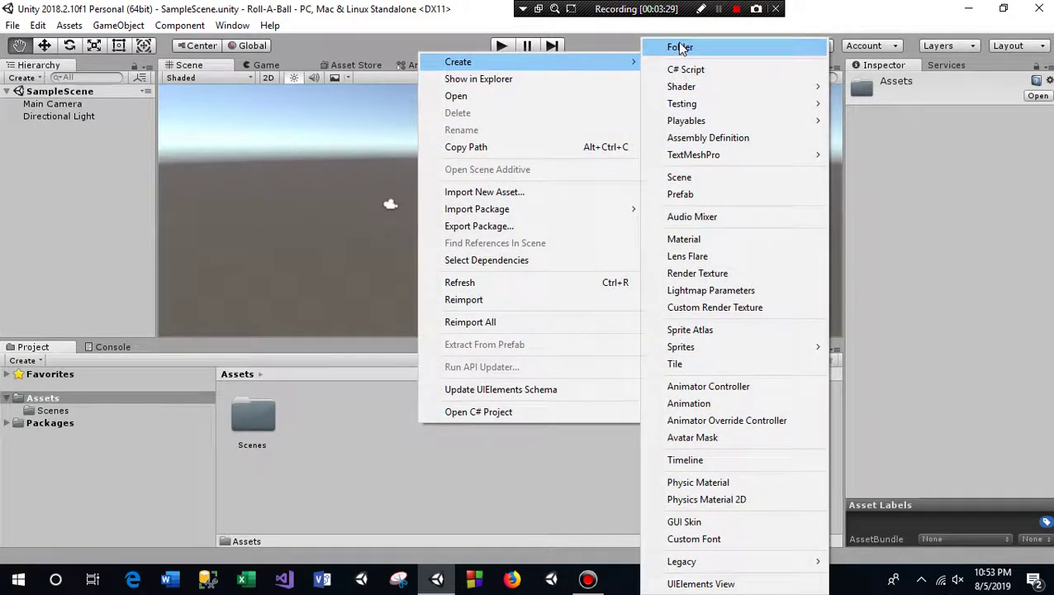
{"action": "left_click", "coordinate": [348, 458]}
{"action": "right_click", "coordinate": [381, 436]}
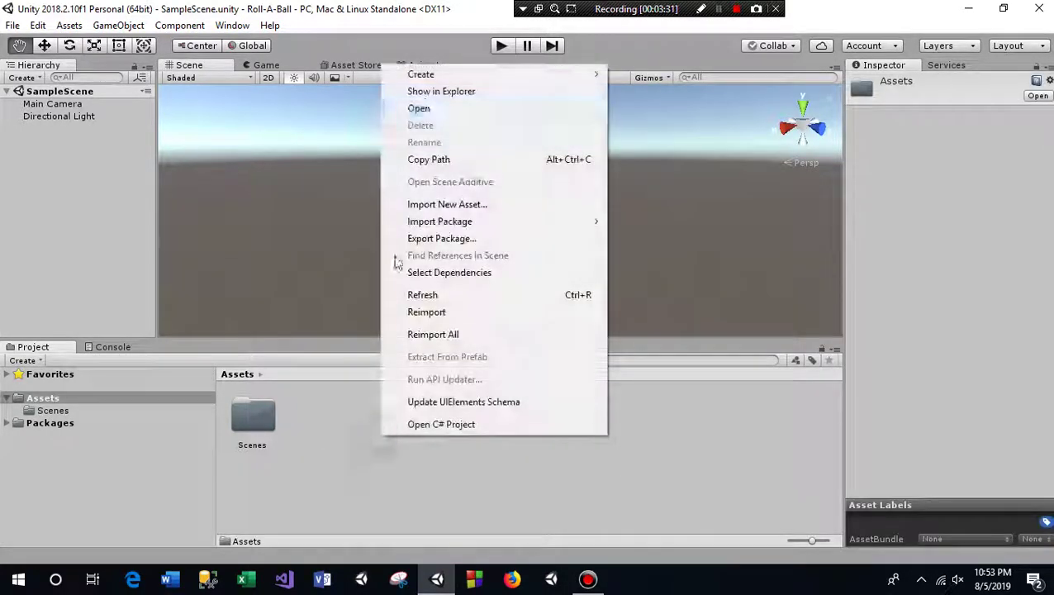
{"action": "mouse_move", "coordinate": [468, 76]}
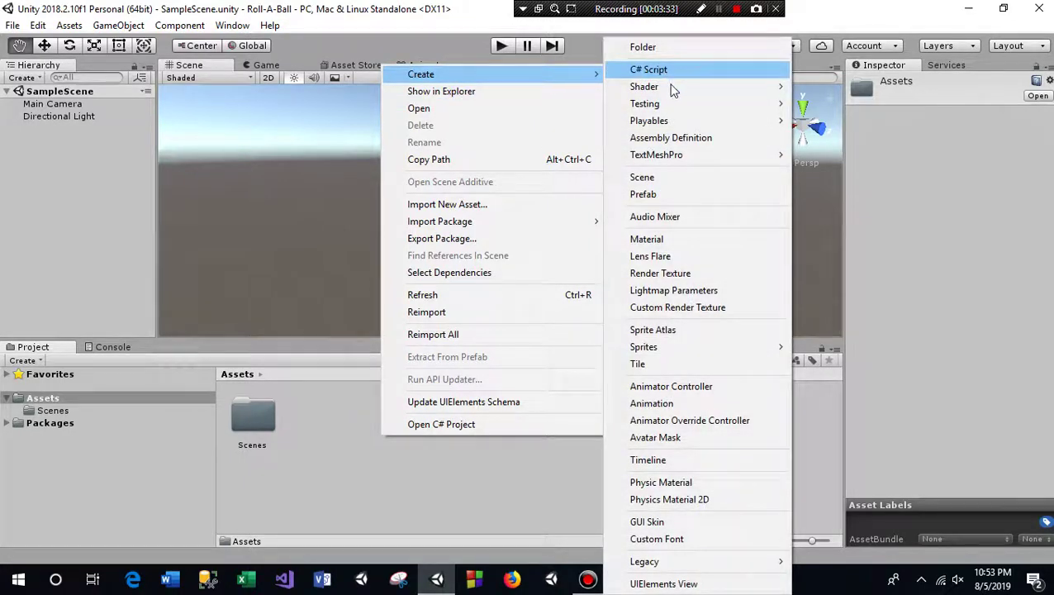
{"action": "mouse_move", "coordinate": [675, 86]}
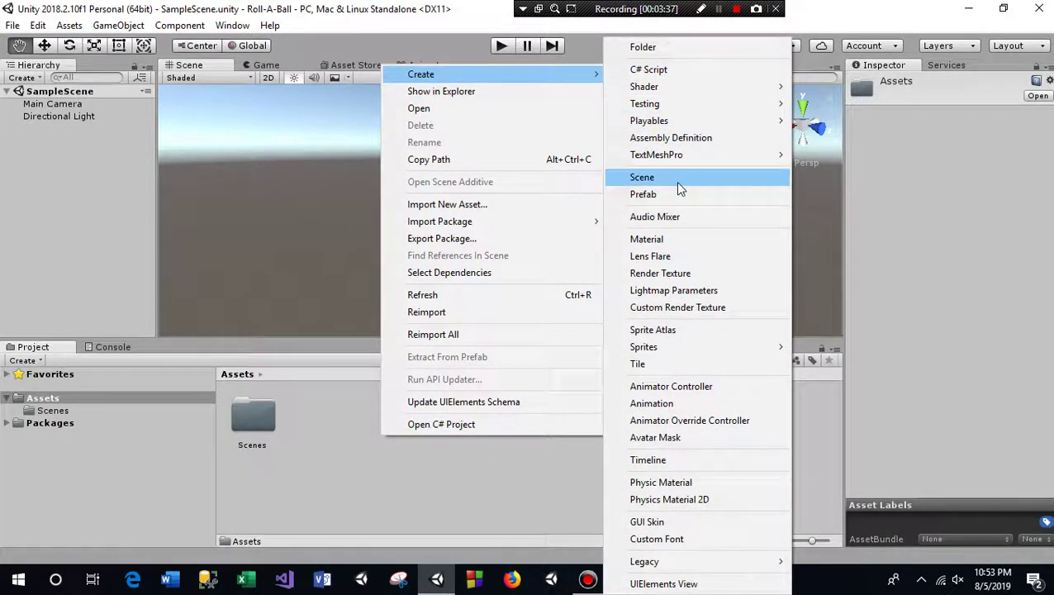
{"action": "left_click", "coordinate": [339, 479]}
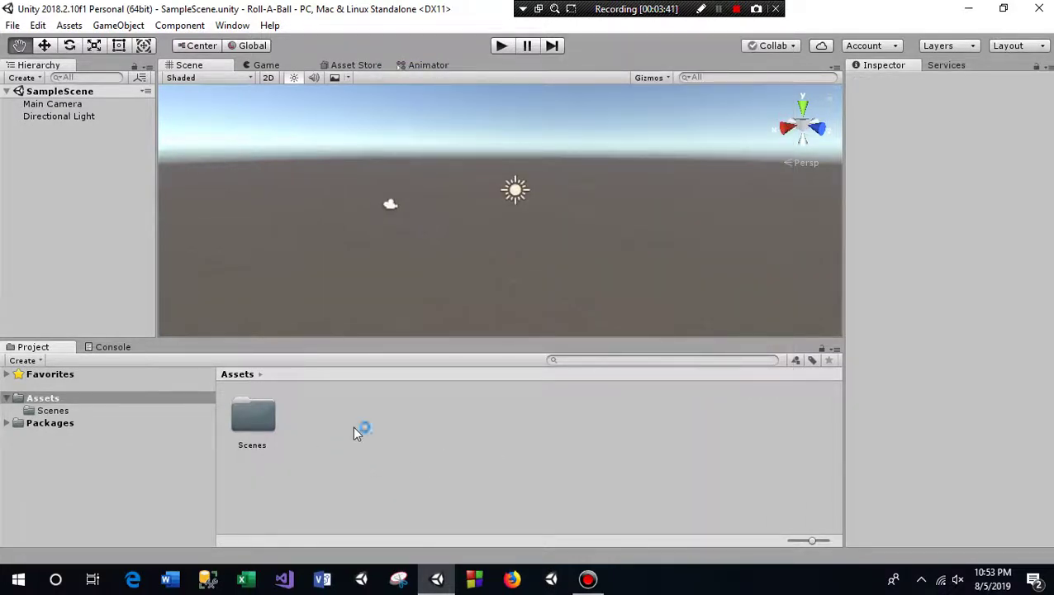
{"action": "left_click", "coordinate": [52, 104]}
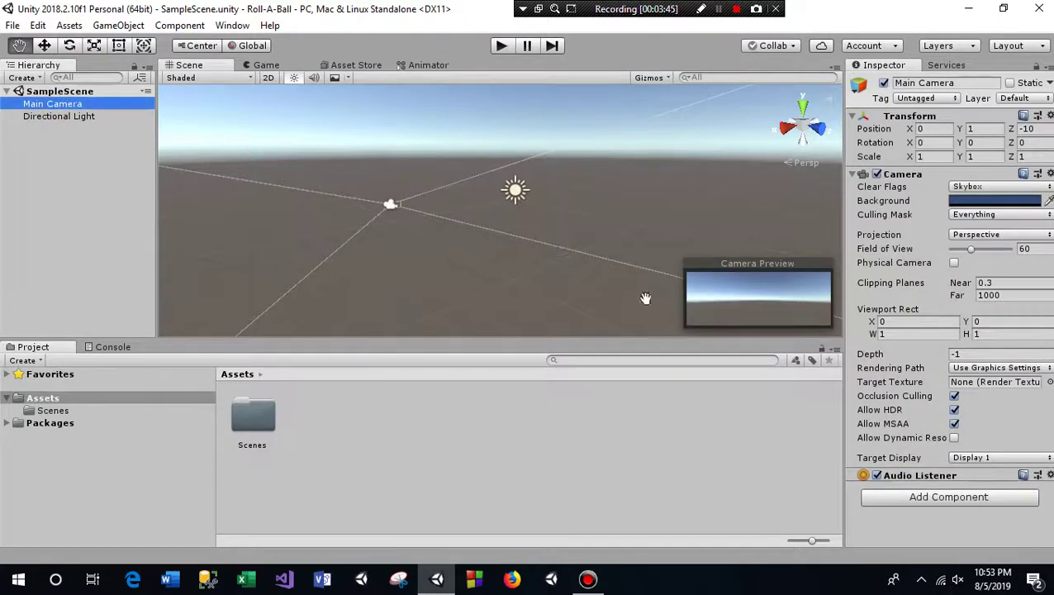
{"action": "left_click", "coordinate": [50, 116]}
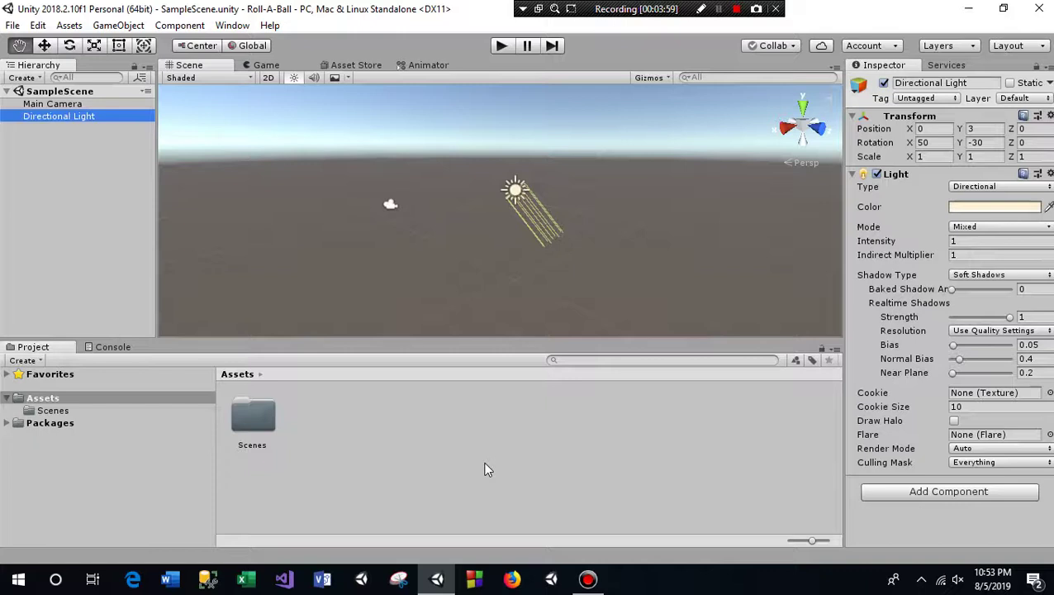
{"action": "left_click", "coordinate": [386, 434]}
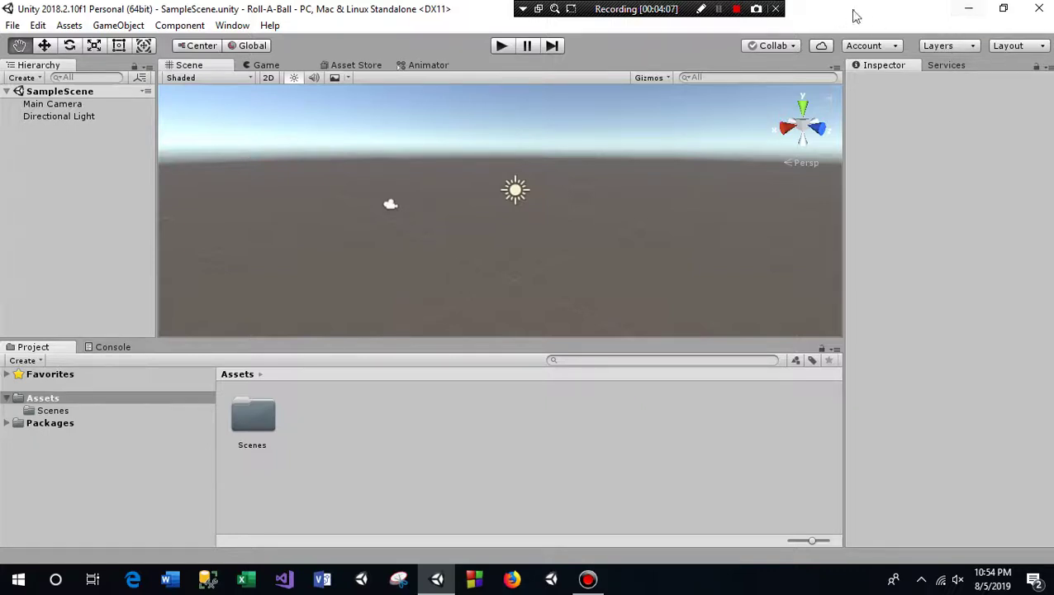
Import the Texture folder from the desktop into the project's Assets
{"action": "left_click", "coordinate": [965, 8]}
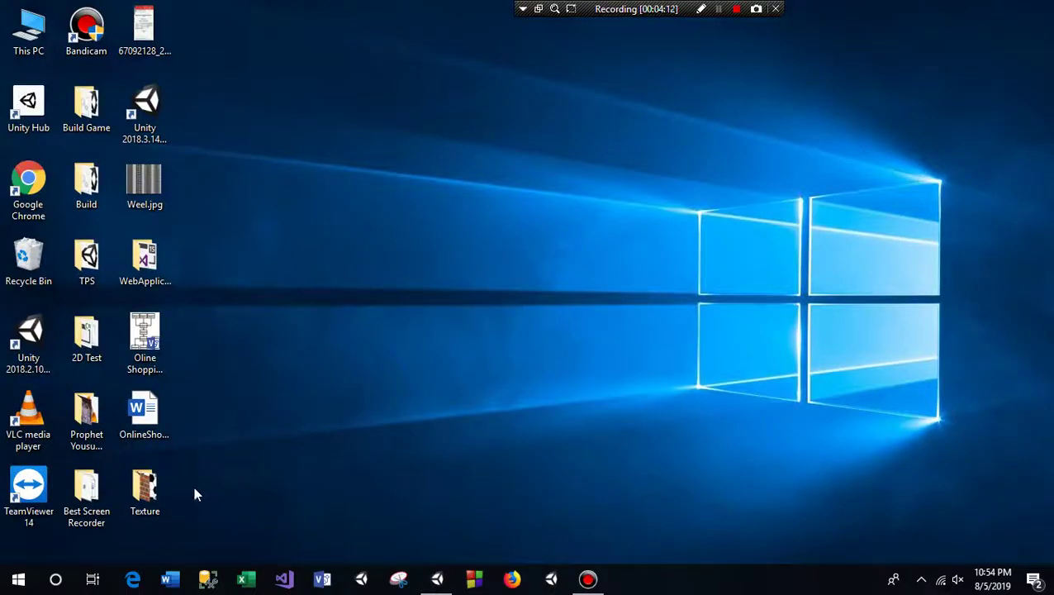
{"action": "mouse_move", "coordinate": [138, 487]}
{"action": "left_mouse_down"}
{"action": "mouse_move", "coordinate": [422, 506]}
{"action": "mouse_move", "coordinate": [438, 585]}
{"action": "left_mouse_up"}
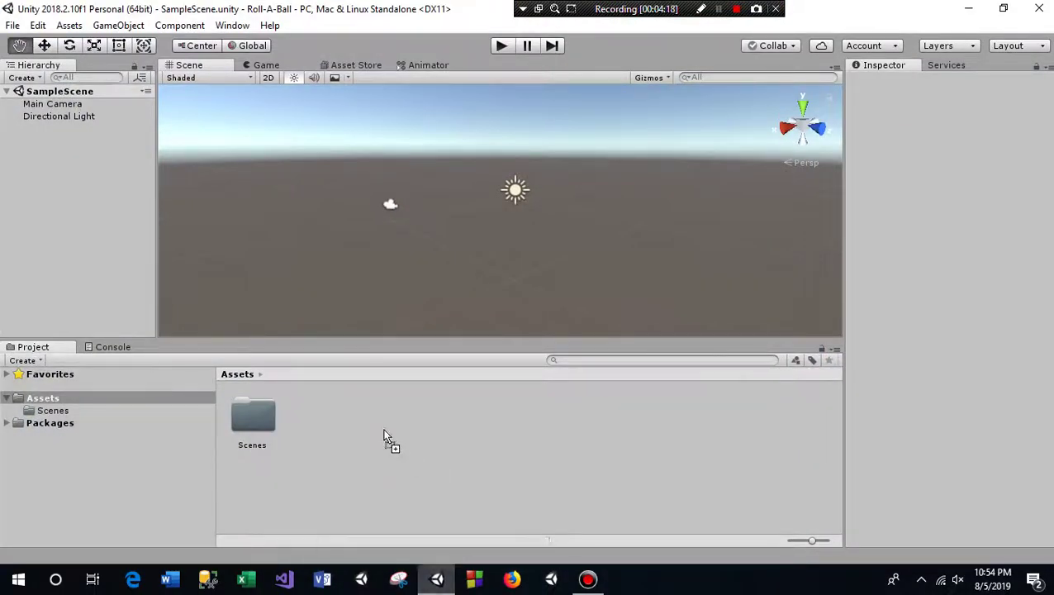
{"action": "left_click_drag", "start_coordinate": [438, 585], "coordinate": [386, 435]}
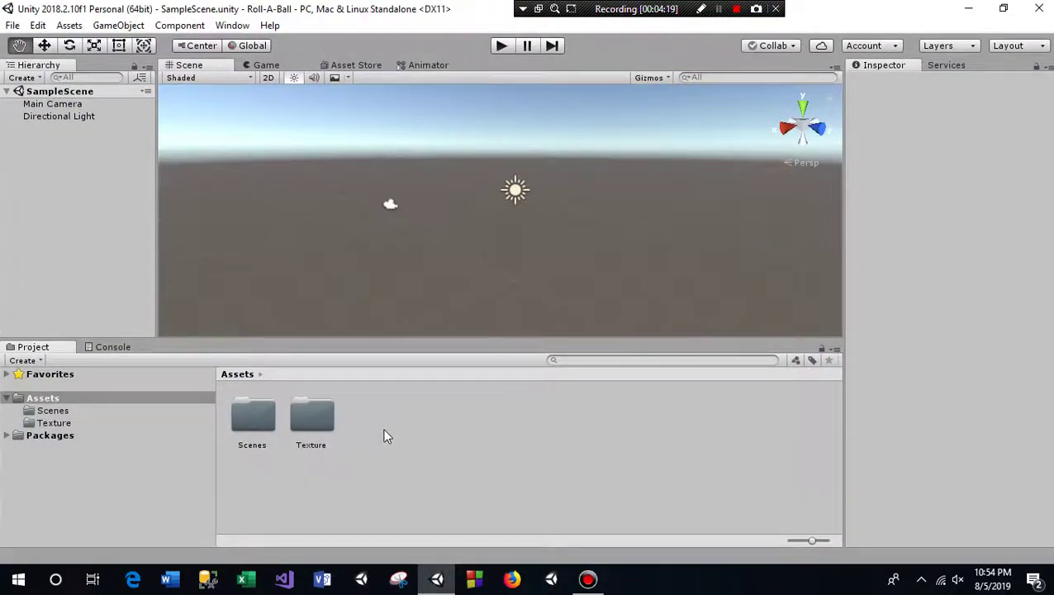
Open the Texture folder and inspect the Grass, Wall and Football textures
{"action": "double_click", "coordinate": [304, 428]}
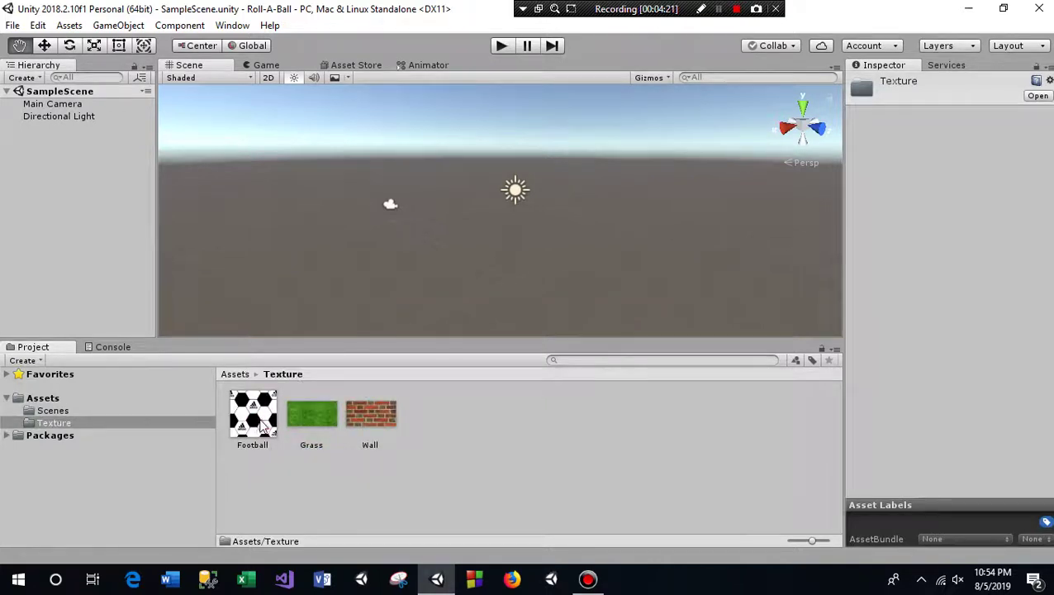
{"action": "left_click", "coordinate": [322, 446]}
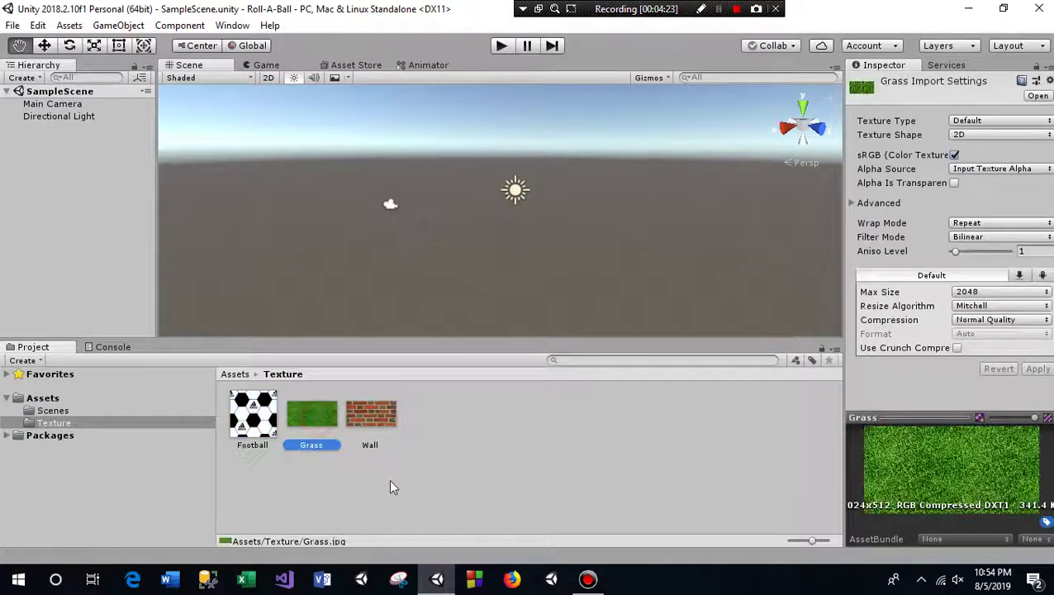
{"action": "left_click", "coordinate": [372, 415]}
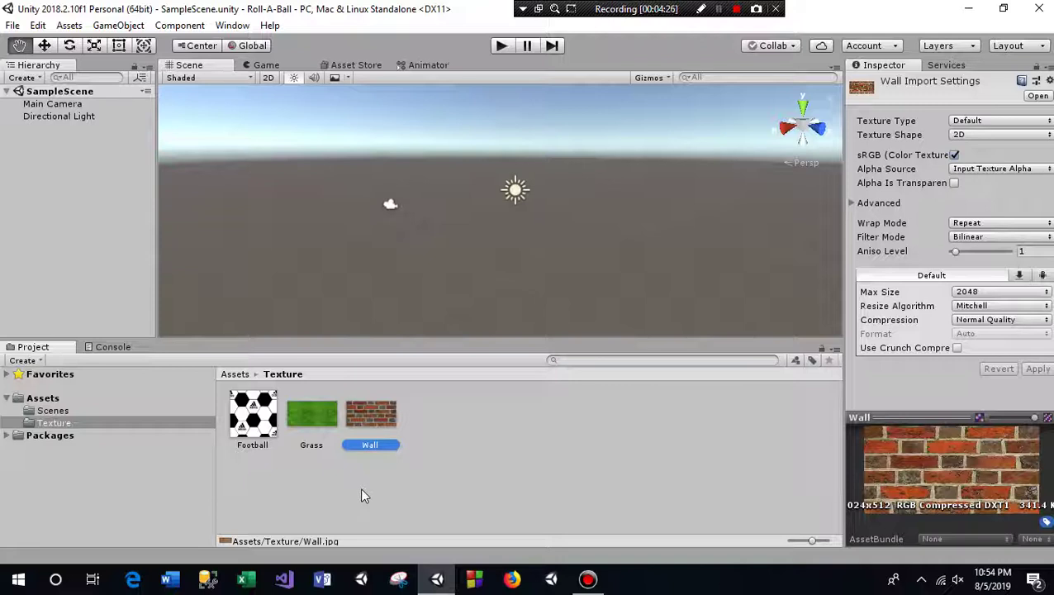
{"action": "left_click", "coordinate": [302, 433]}
{"action": "left_click", "coordinate": [361, 417]}
{"action": "left_click", "coordinate": [253, 417]}
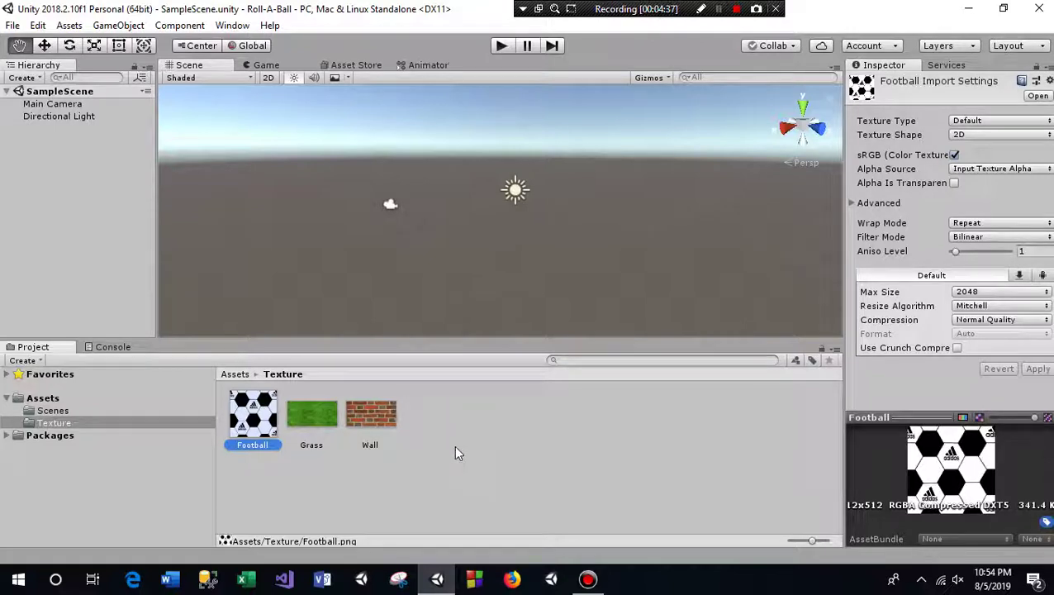
{"action": "mouse_move", "coordinate": [425, 165]}
{"action": "right_mouse_down"}
{"action": "mouse_move", "coordinate": [437, 198]}
{"action": "mouse_move", "coordinate": [429, 233]}
{"action": "mouse_move", "coordinate": [420, 228]}
{"action": "right_mouse_up"}
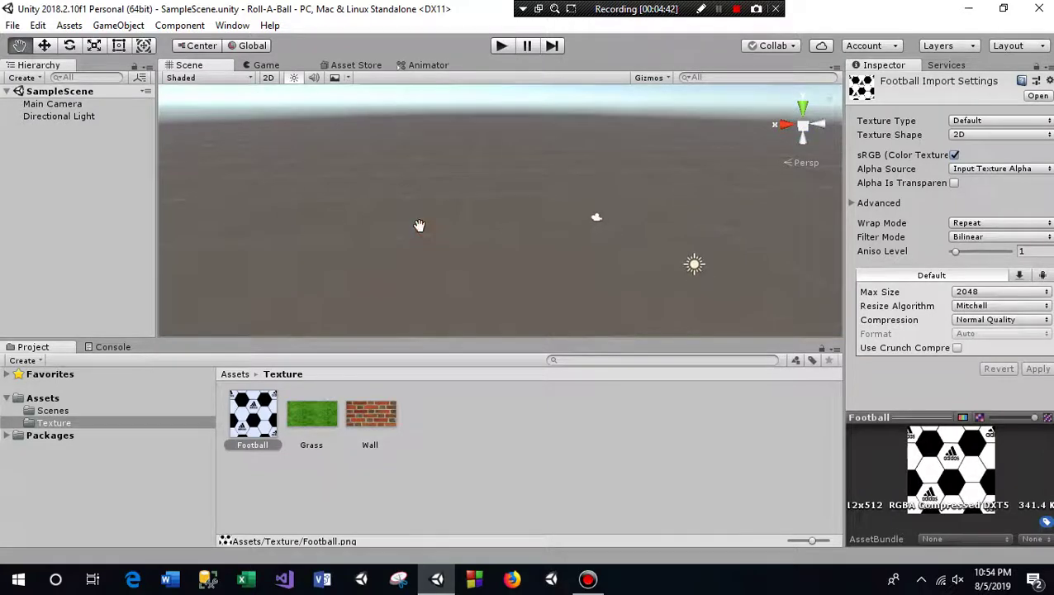
Add a 3D Cube object to the scene from the Hierarchy
{"action": "right_click", "coordinate": [56, 148]}
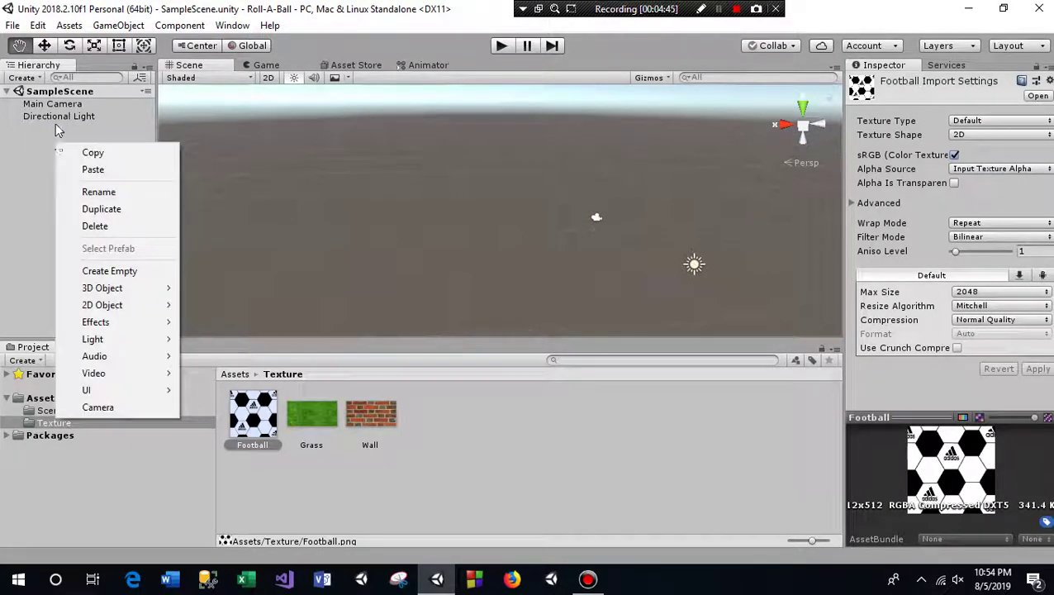
{"action": "left_click", "coordinate": [14, 165]}
{"action": "right_click", "coordinate": [18, 146]}
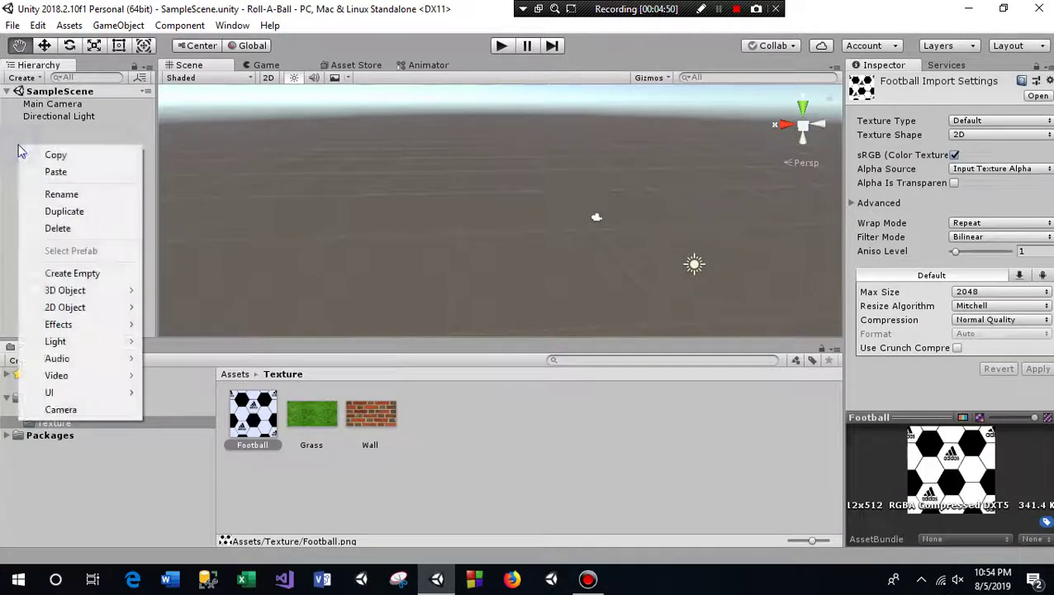
{"action": "left_click", "coordinate": [37, 80]}
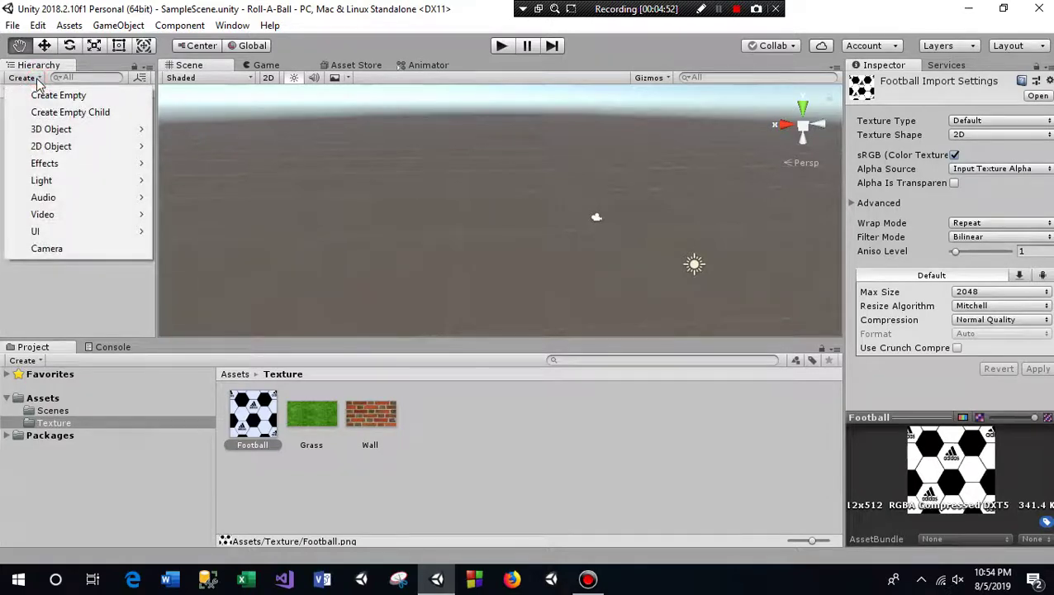
{"action": "mouse_move", "coordinate": [49, 129]}
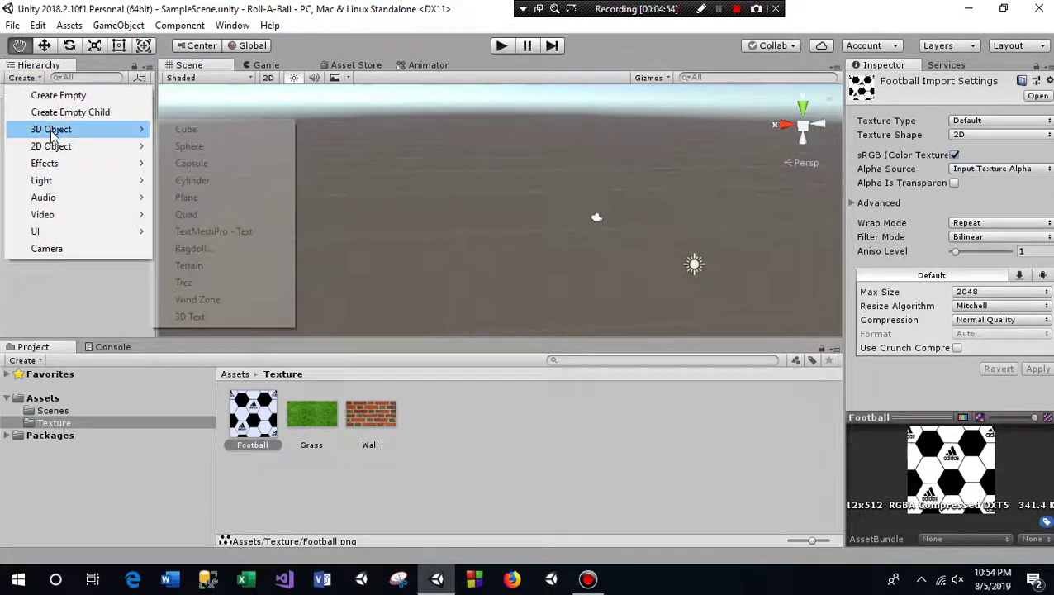
{"action": "left_click", "coordinate": [186, 131]}
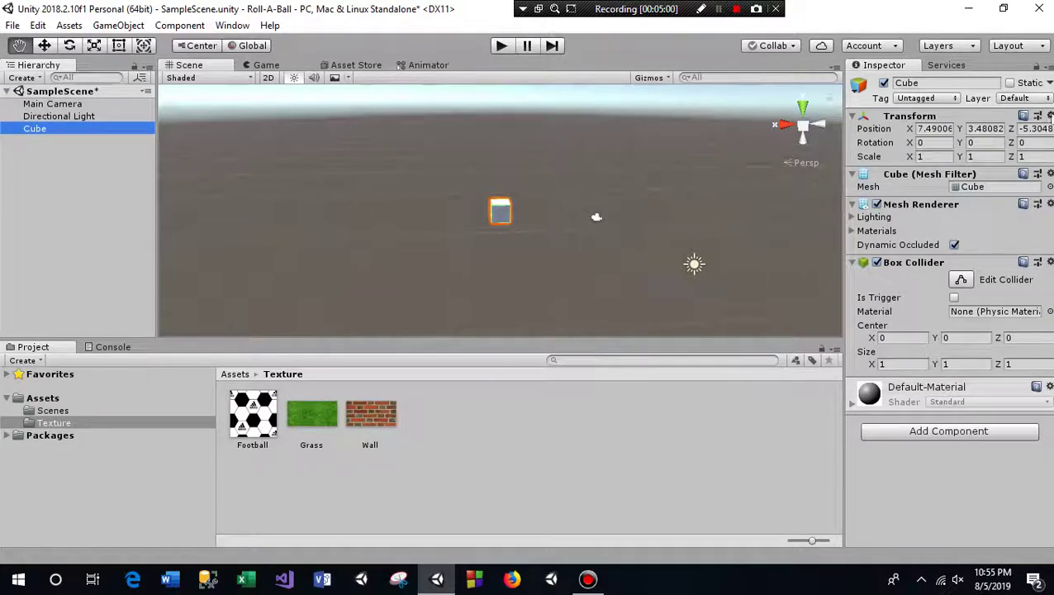
Reset the cube's Transform to the origin and zoom the view in on it
{"action": "left_click", "coordinate": [1050, 117]}
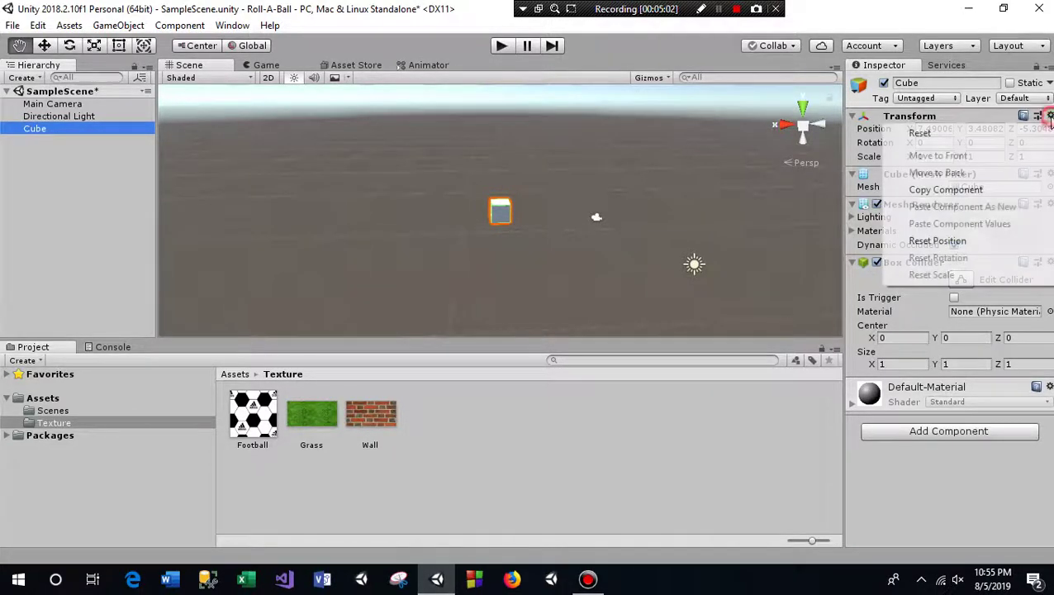
{"action": "left_click", "coordinate": [946, 139]}
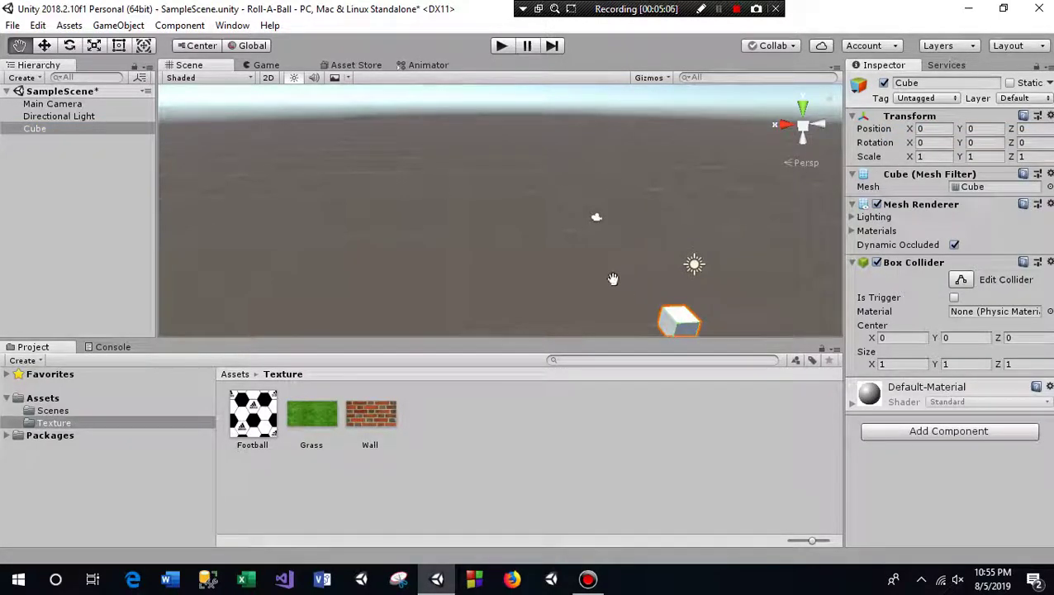
{"action": "left_click_drag", "start_coordinate": [611, 280], "coordinate": [431, 223]}
{"action": "right_click_drag", "start_coordinate": [548, 293], "coordinate": [564, 264]}
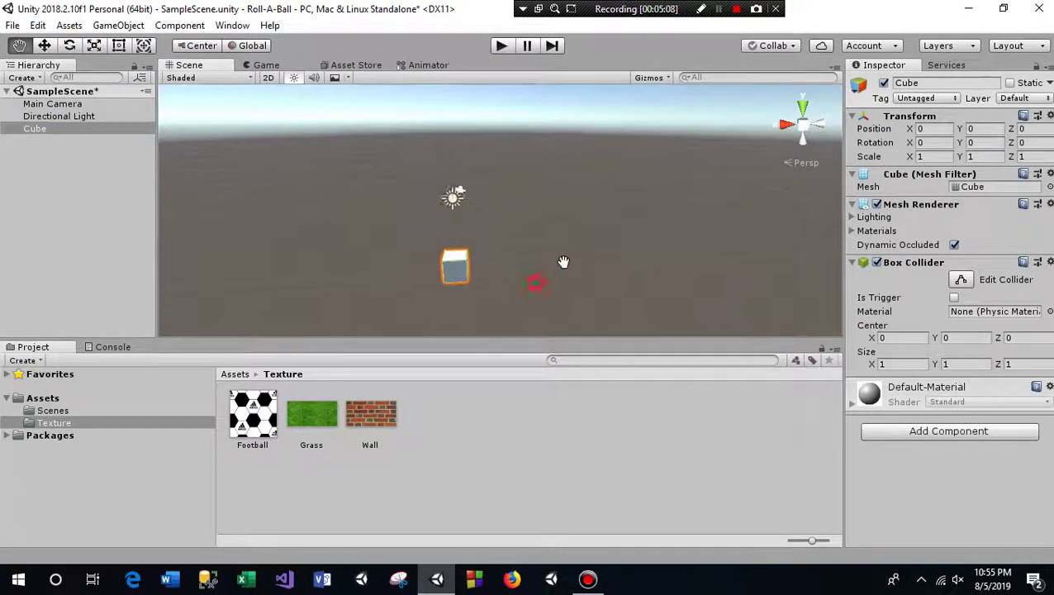
{"action": "scroll", "coordinate": [558, 268], "scroll_direction": "up", "scroll_amount": 3}
{"action": "scroll", "coordinate": [548, 281], "scroll_direction": "up", "scroll_amount": 1}
{"action": "scroll", "coordinate": [555, 279], "scroll_direction": "up", "scroll_amount": 1}
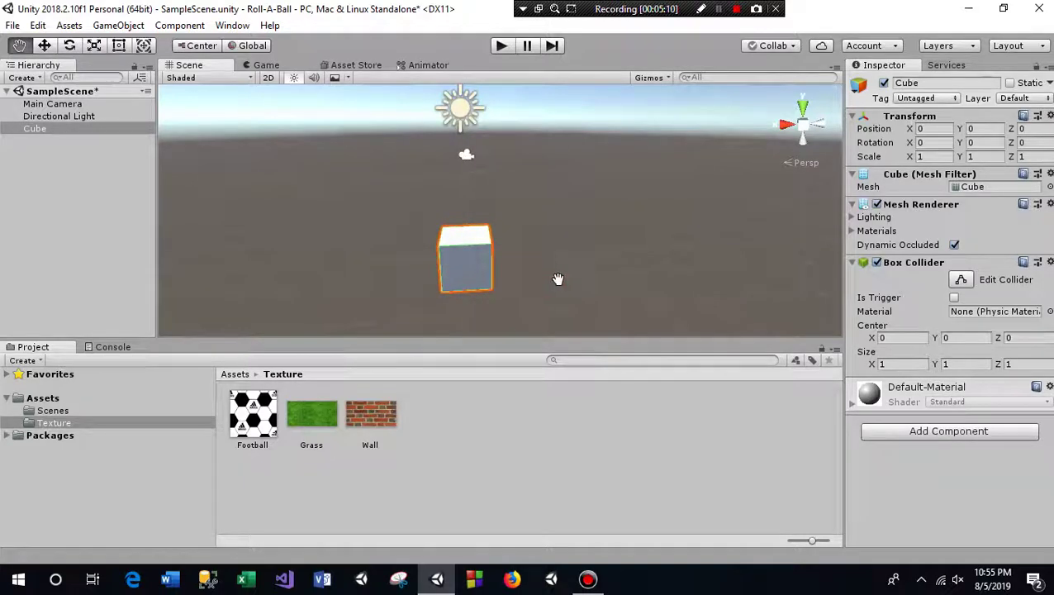
Set the cube's scale to X 6, Y 0.5, Z 6
{"action": "left_click", "coordinate": [936, 157]}
{"action": "type", "text": "6"}
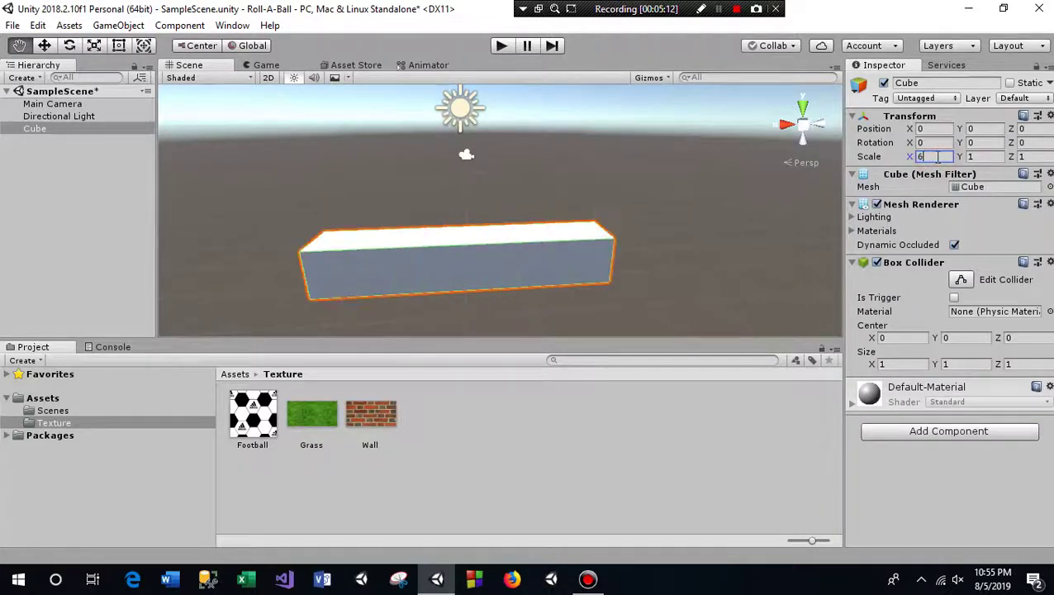
{"action": "left_click", "coordinate": [987, 157]}
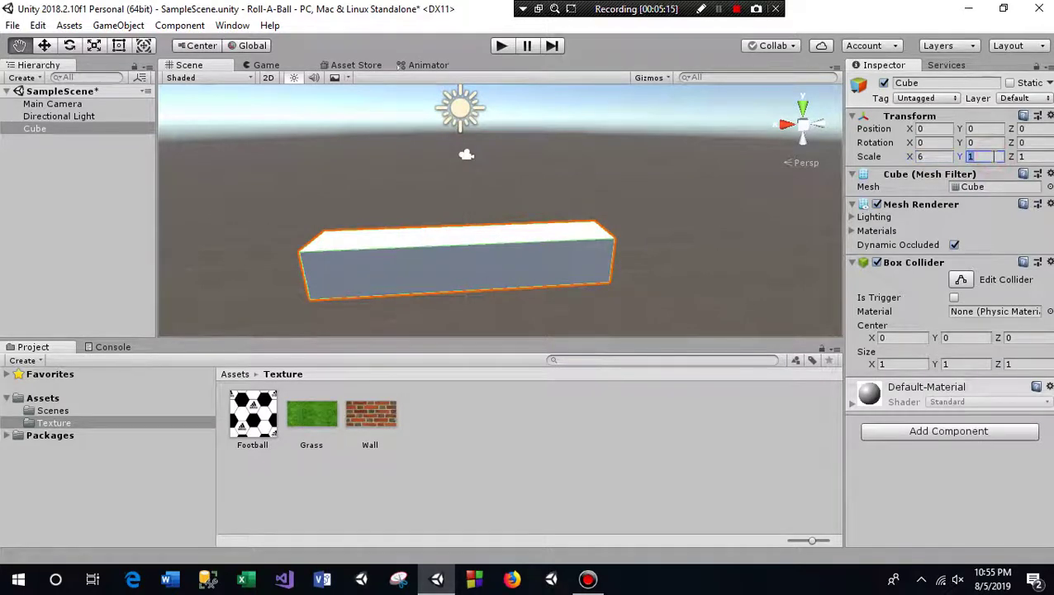
{"action": "type", "text": "0"}
{"action": "type", "text": ".5"}
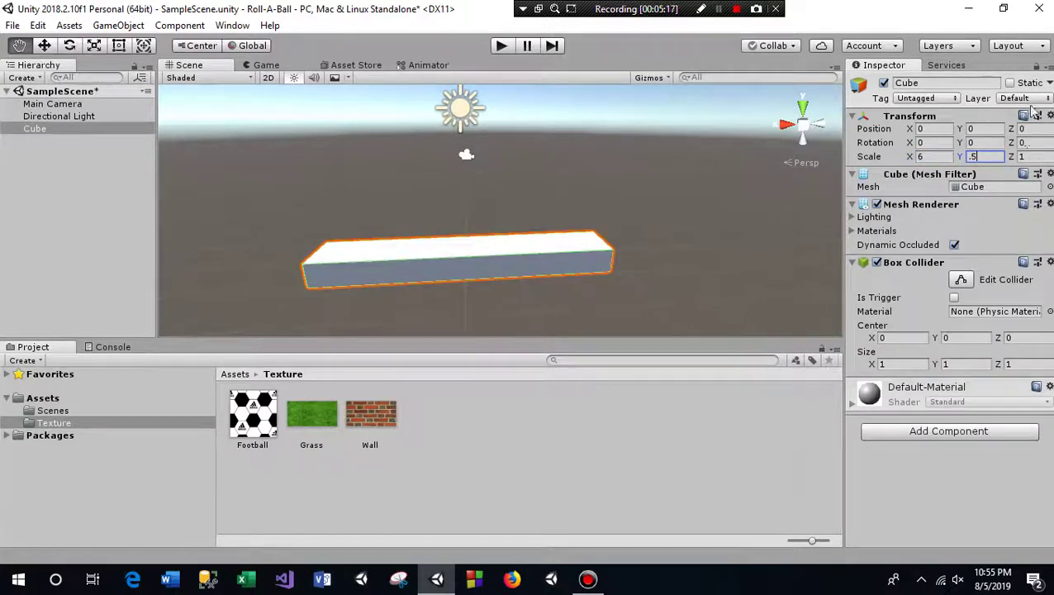
{"action": "left_click", "coordinate": [1025, 157]}
{"action": "type", "text": "6"}
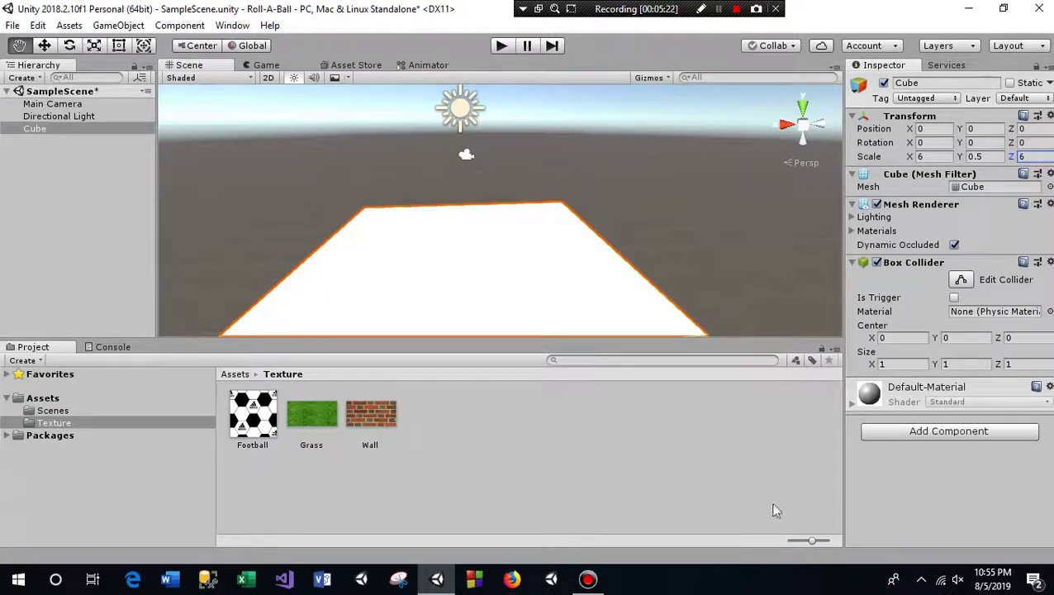
Apply the Grass texture to the flat slab
{"action": "mouse_move", "coordinate": [472, 185]}
{"action": "left_mouse_down", "text": "alt"}
{"action": "mouse_move", "coordinate": [485, 262]}
{"action": "mouse_move", "coordinate": [531, 249]}
{"action": "left_mouse_up", "text": "alt"}
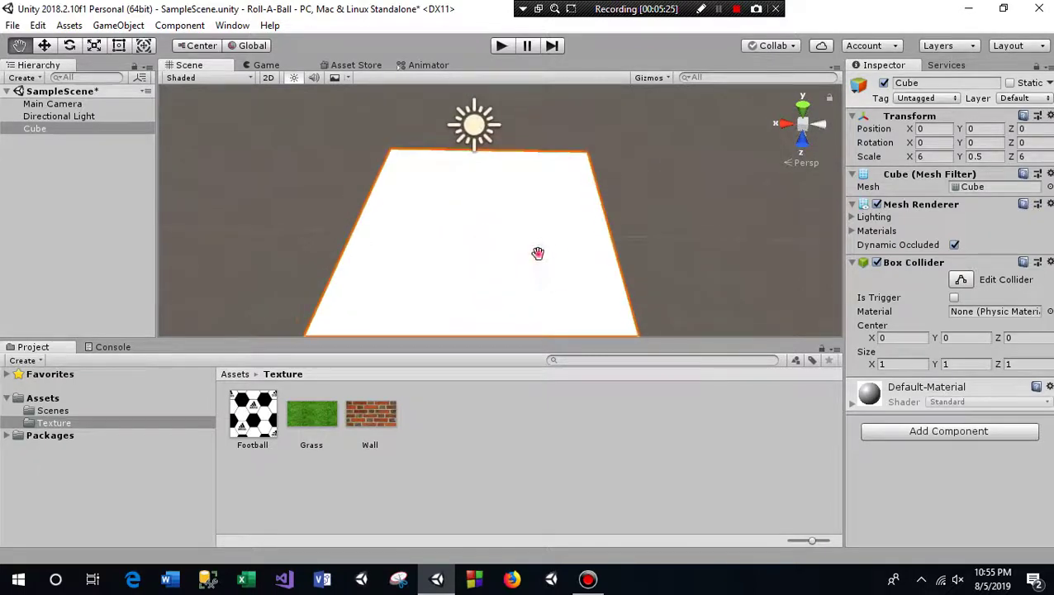
{"action": "left_click_drag", "start_coordinate": [310, 423], "coordinate": [428, 242]}
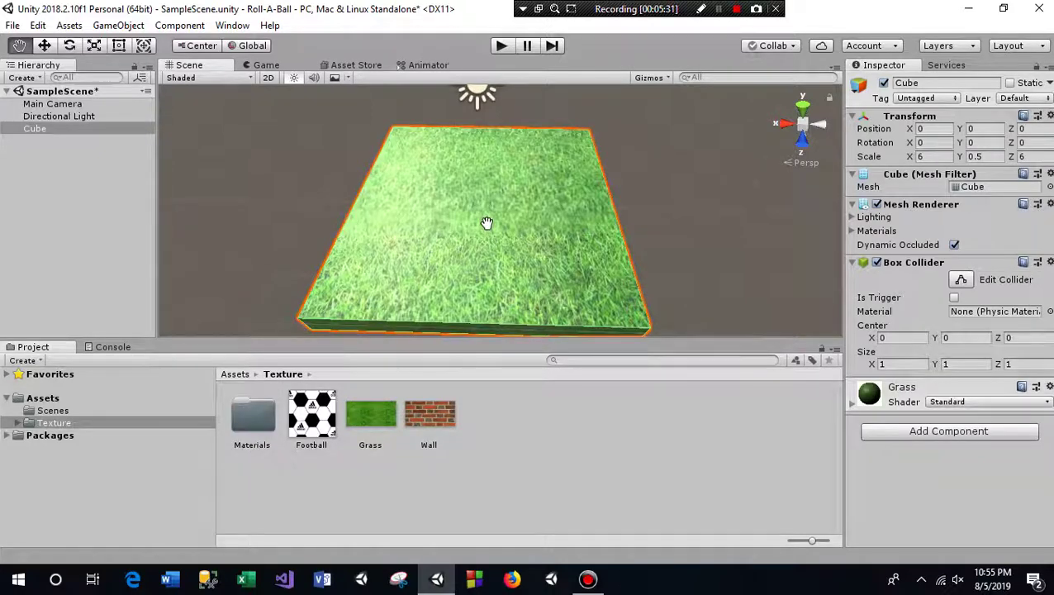
{"action": "mouse_move", "coordinate": [466, 242]}
{"action": "left_mouse_down", "text": "alt"}
{"action": "mouse_move", "coordinate": [442, 242]}
{"action": "mouse_move", "coordinate": [442, 228]}
{"action": "left_mouse_up", "text": "alt"}
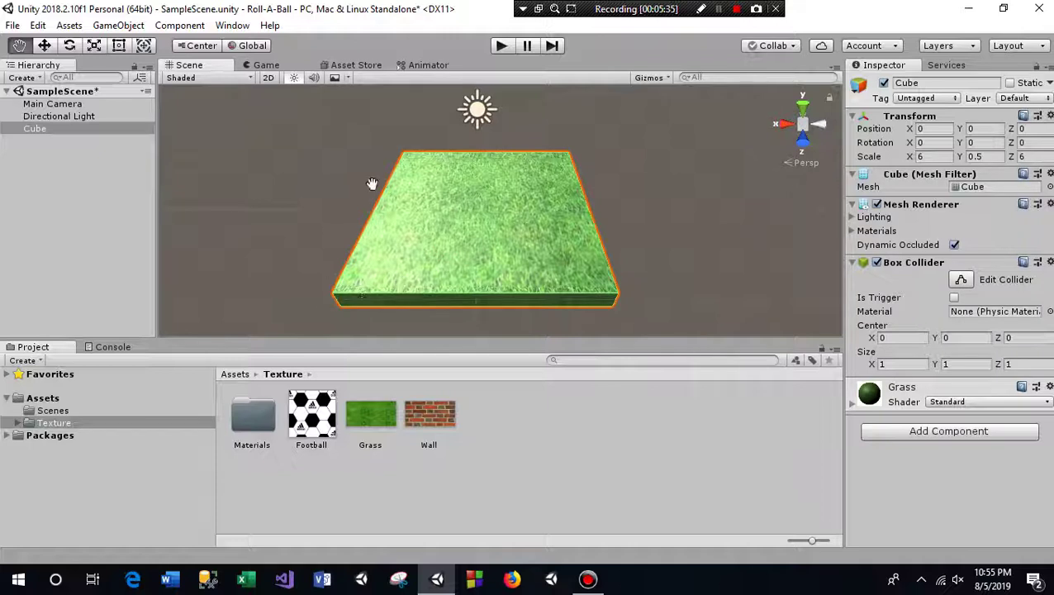
Rename the grass slab to Ground
{"action": "left_click", "coordinate": [34, 128]}
{"action": "left_click", "coordinate": [924, 83]}
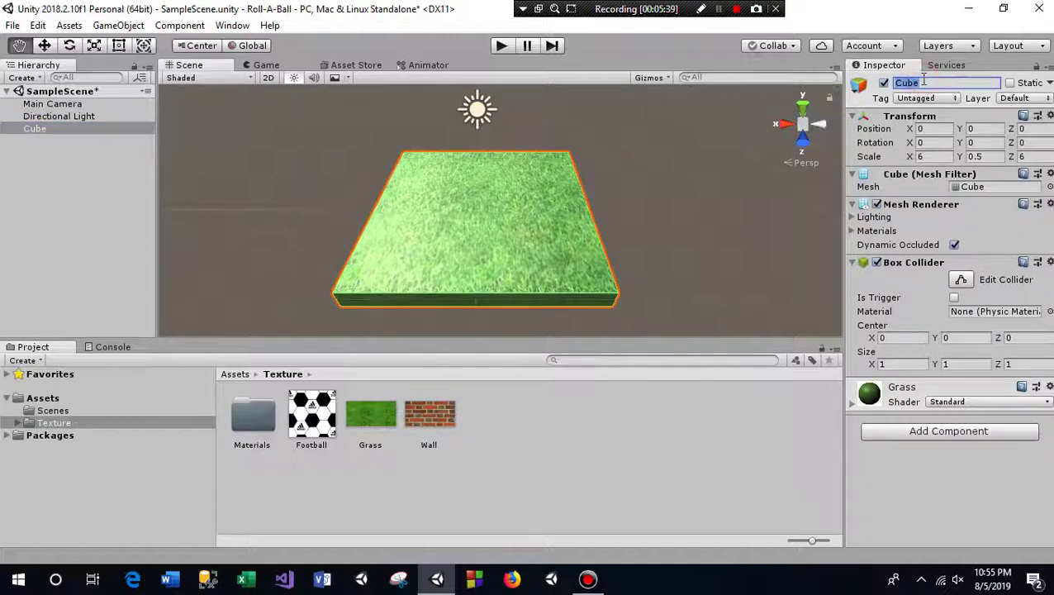
{"action": "type", "text": "Ground"}
{"action": "left_click", "coordinate": [44, 128]}
Add a new cube and move it out to the Hierarchy's top level
{"action": "right_click", "coordinate": [47, 135]}
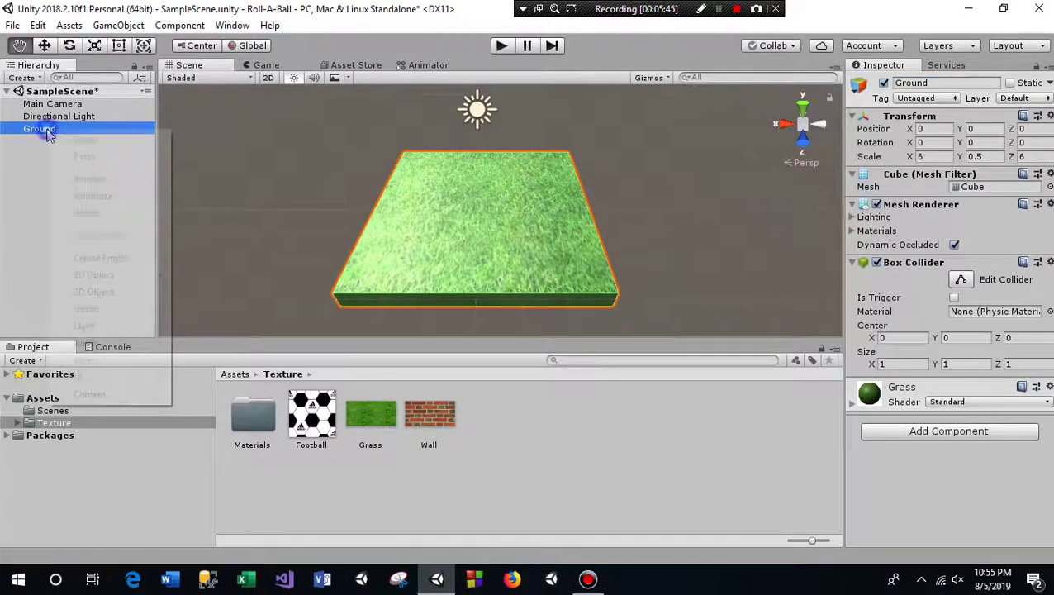
{"action": "mouse_move", "coordinate": [98, 281]}
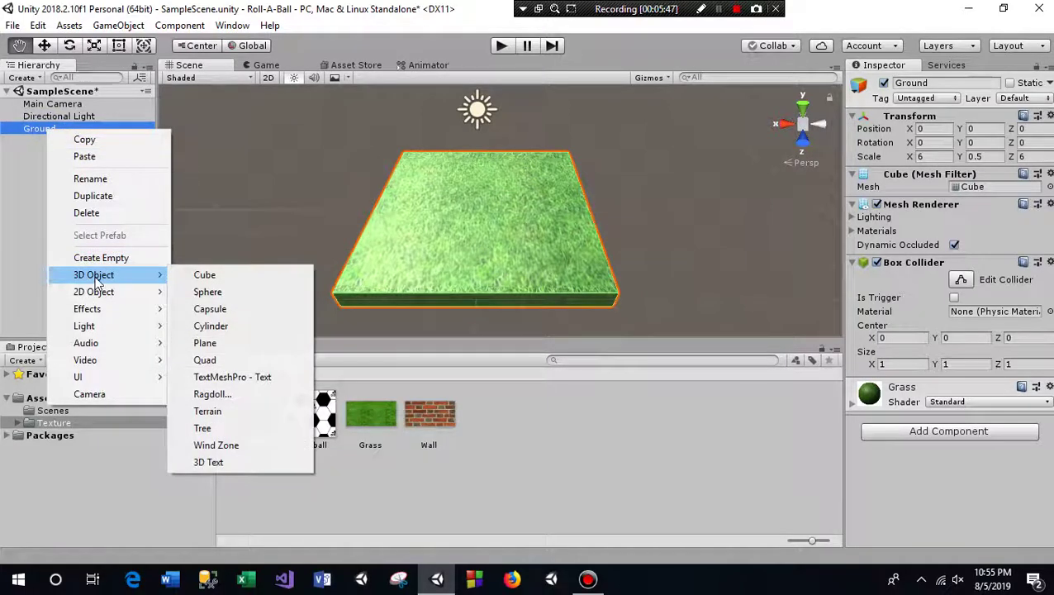
{"action": "left_click", "coordinate": [204, 277]}
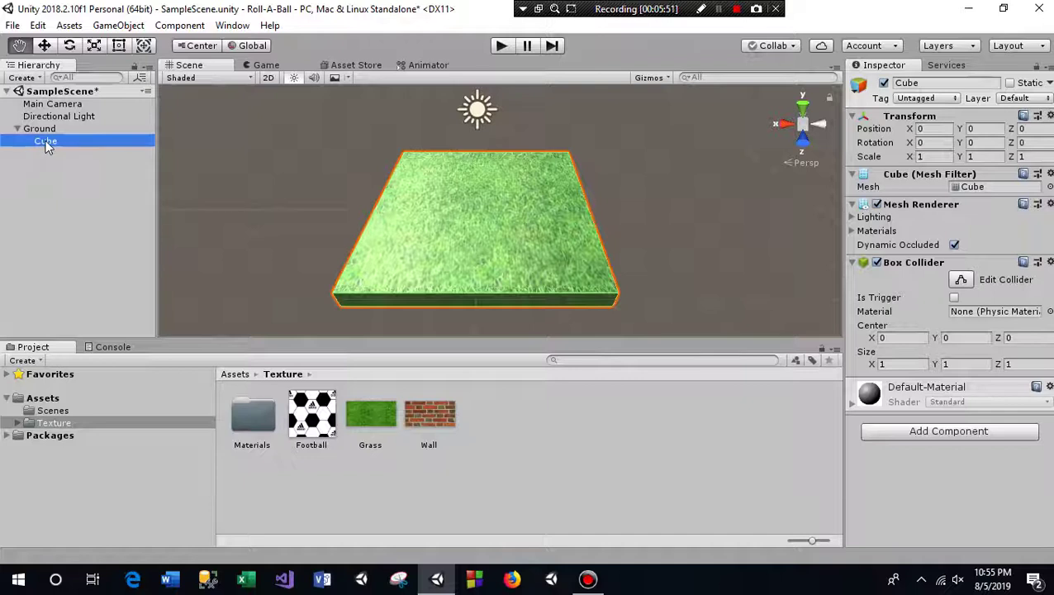
{"action": "left_click_drag", "start_coordinate": [41, 143], "coordinate": [47, 249]}
{"action": "type", "text": "6"}
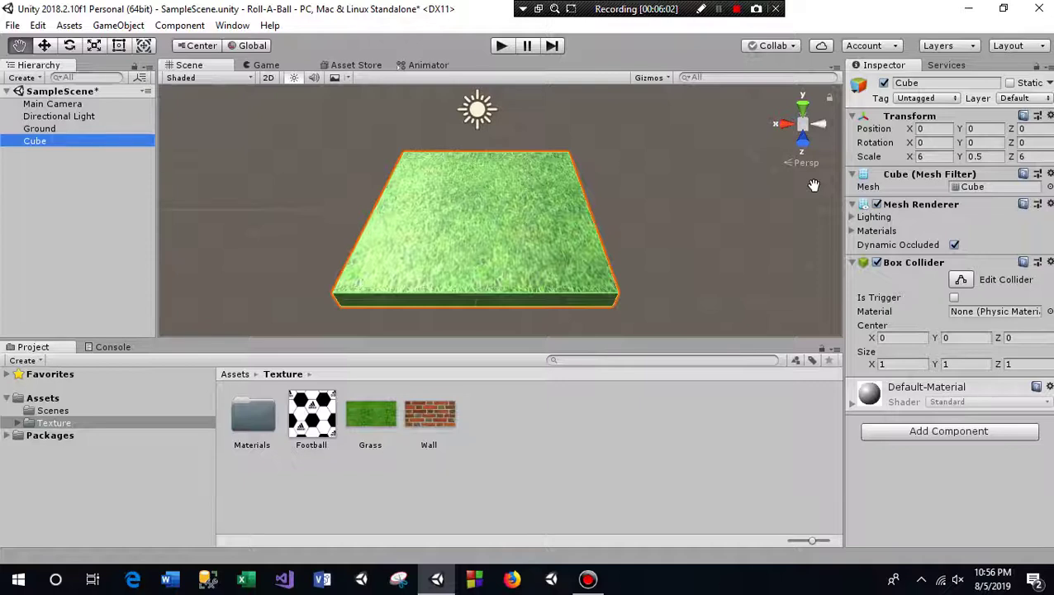
Scale the new cube to X 0.2, Y 1, Z 6 to form a thin wall strip
{"action": "left_click", "coordinate": [925, 157]}
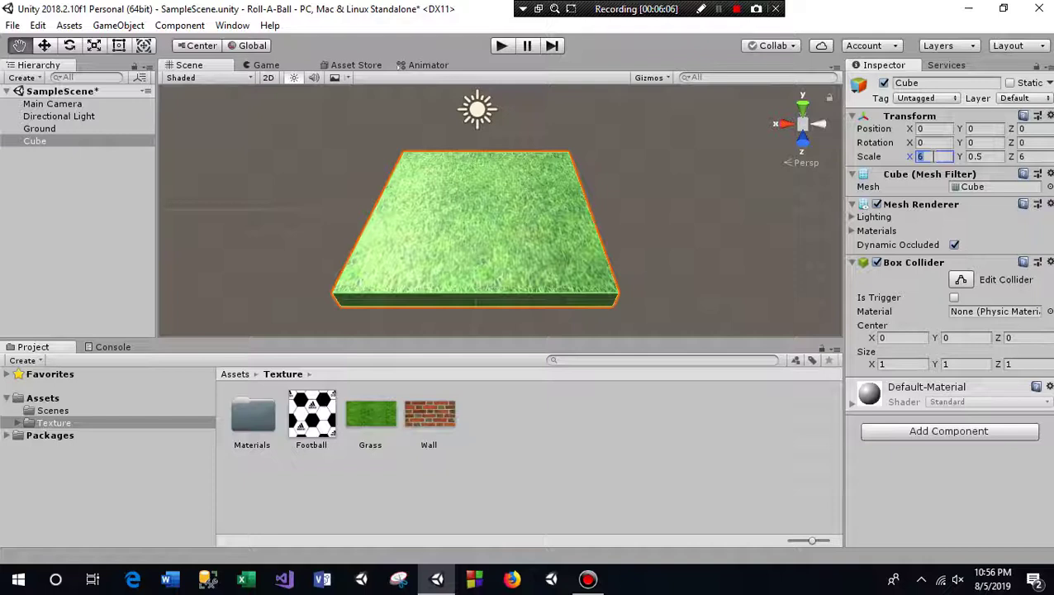
{"action": "type", "text": ".2"}
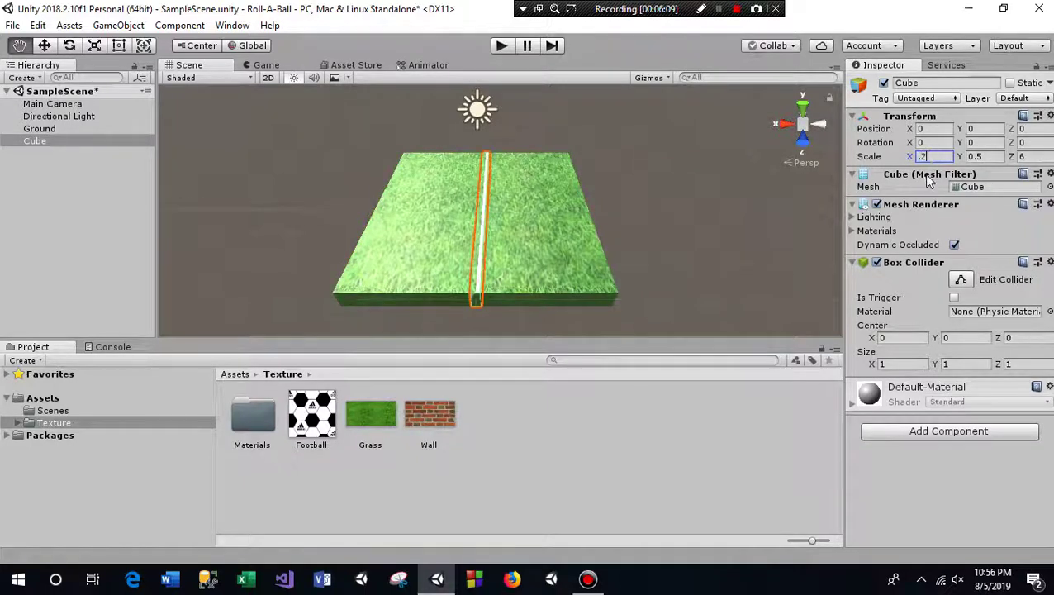
{"action": "left_click", "coordinate": [999, 156]}
{"action": "type", "text": "1"}
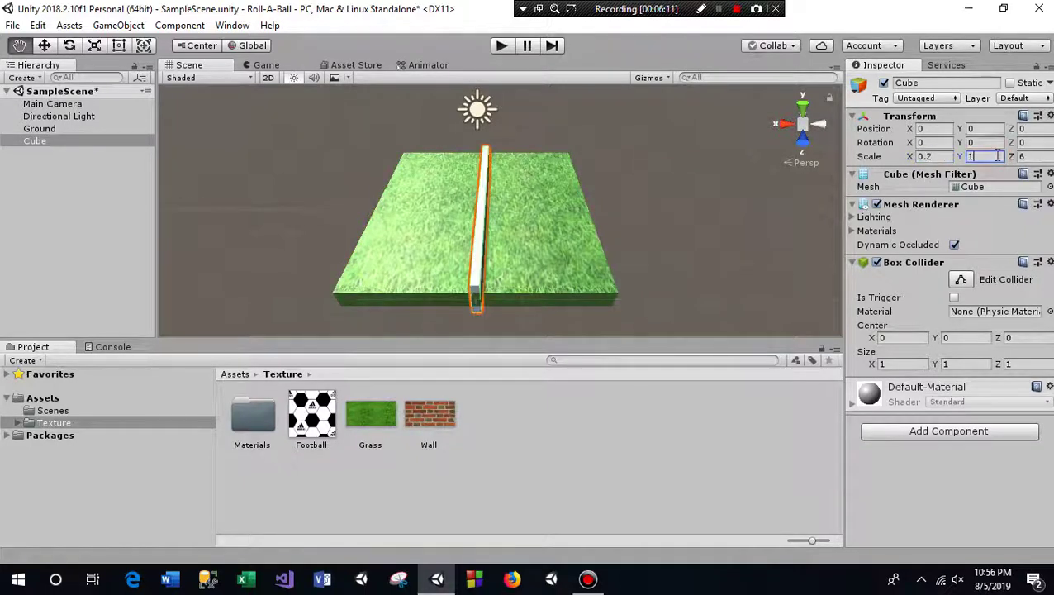
{"action": "left_click", "coordinate": [1044, 157]}
{"action": "type", "text": ".2"}
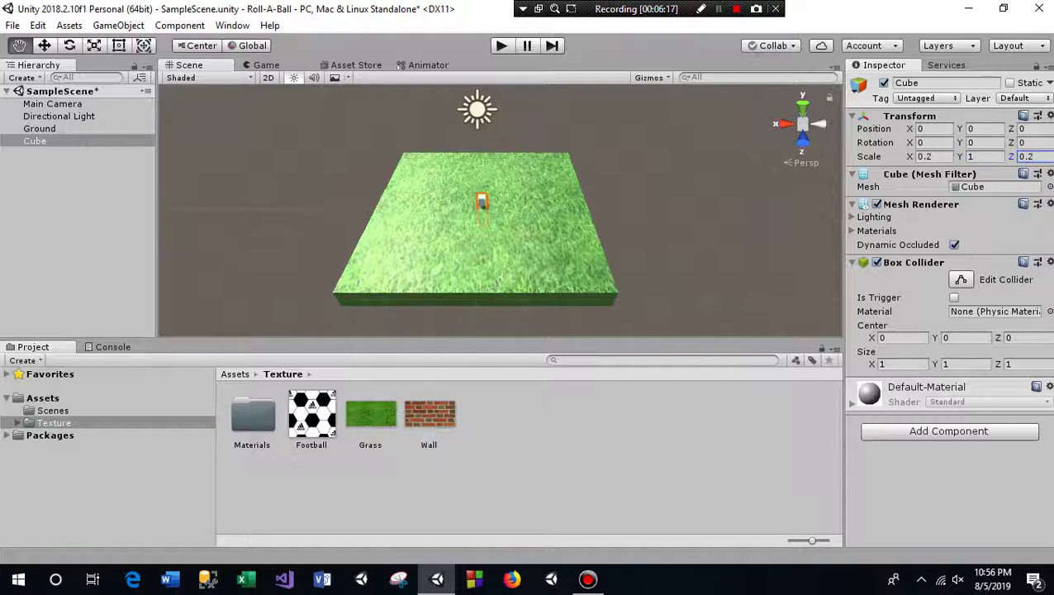
{"action": "scroll", "coordinate": [520, 230], "scroll_direction": "up", "scroll_amount": 1}
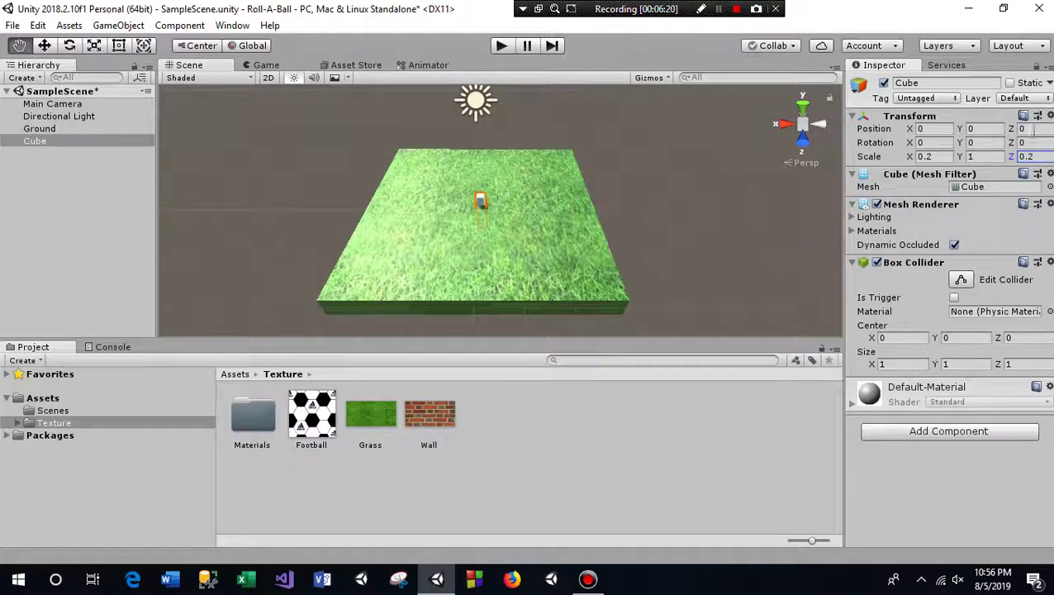
{"action": "left_click", "coordinate": [1040, 157]}
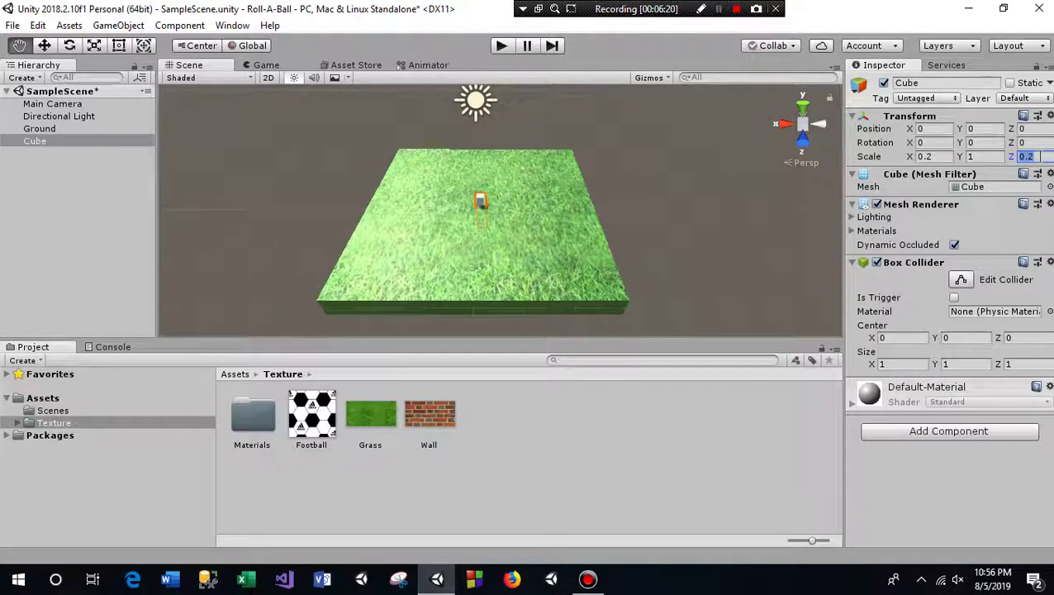
{"action": "type", "text": "1"}
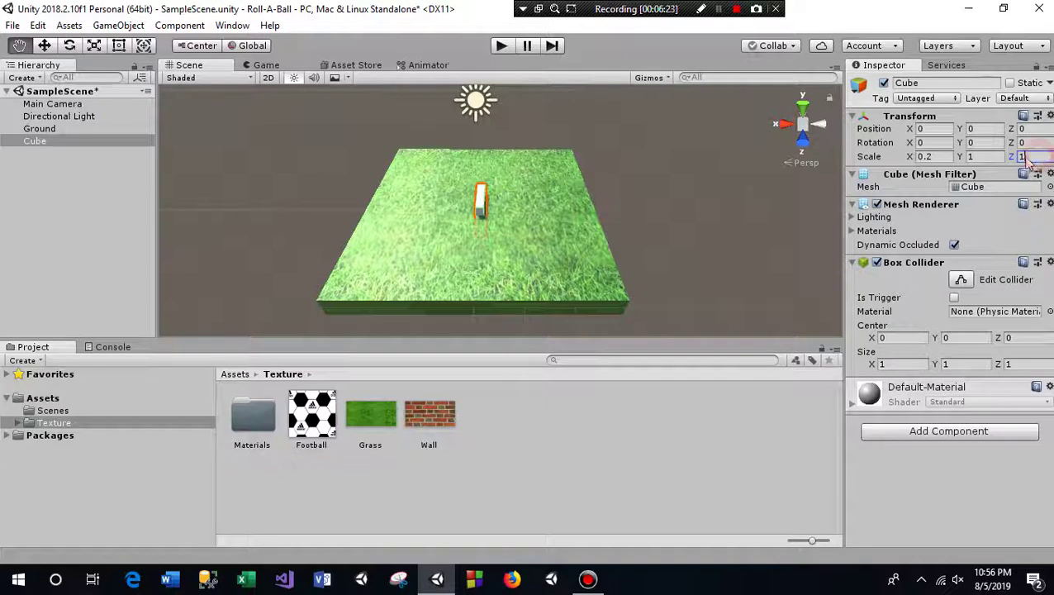
{"action": "type", "text": "6"}
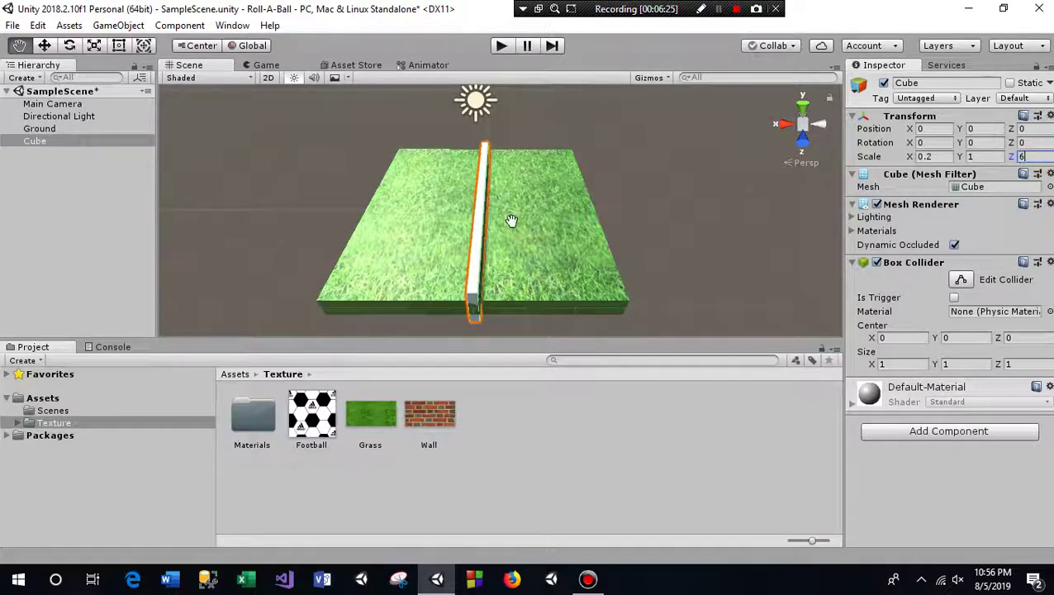
{"action": "left_click", "coordinate": [39, 142]}
Rename the cube to Wll
{"action": "left_click", "coordinate": [929, 82]}
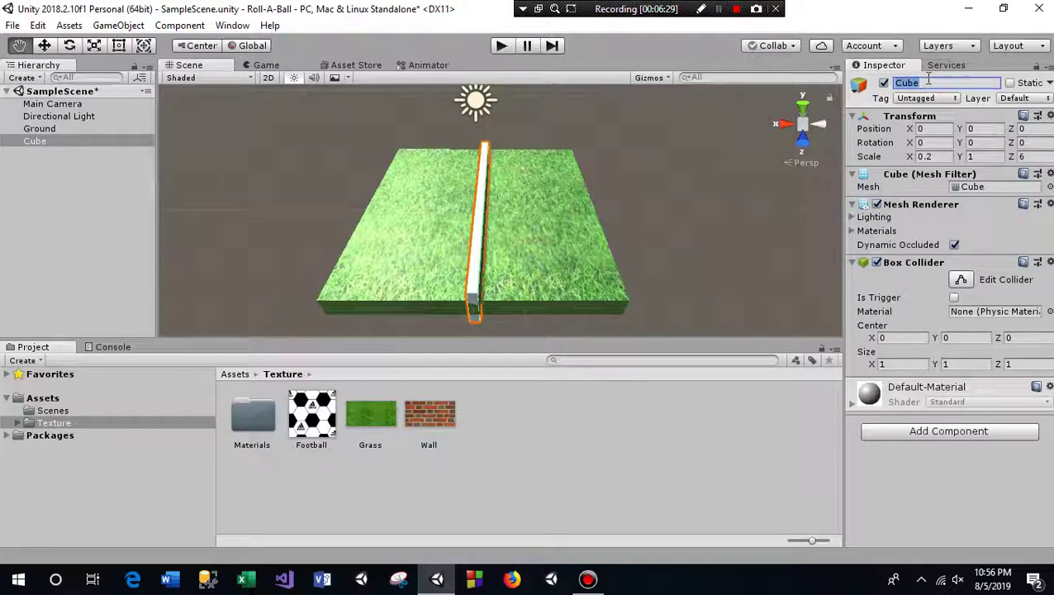
{"action": "type", "text": "Wll"}
{"action": "key", "text": "Return"}
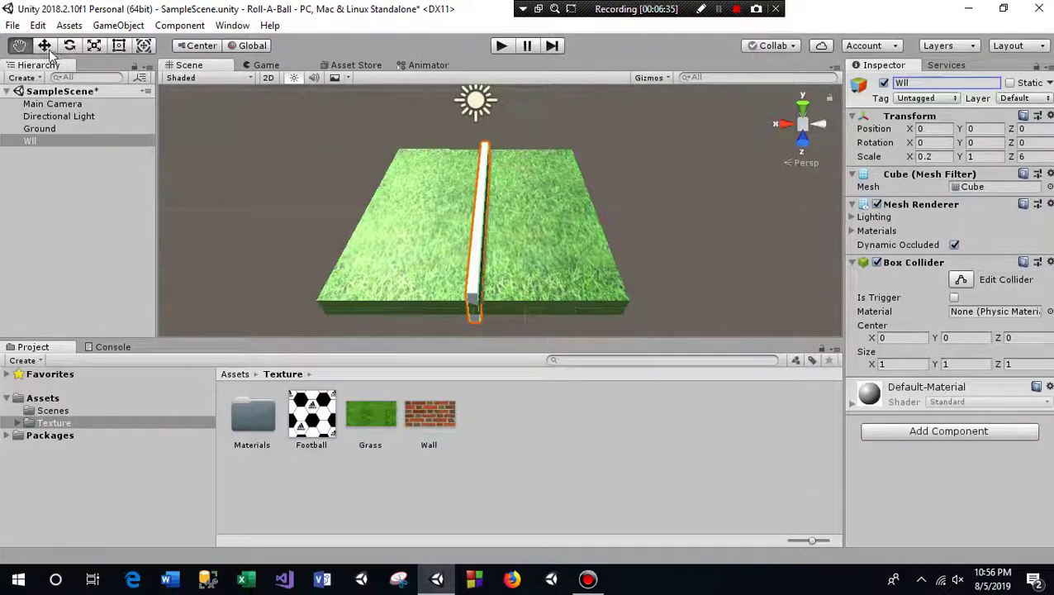
Move the wall to X position 3 along the grass edge
{"action": "left_click", "coordinate": [44, 45]}
{"action": "left_click_drag", "start_coordinate": [419, 208], "coordinate": [423, 217]}
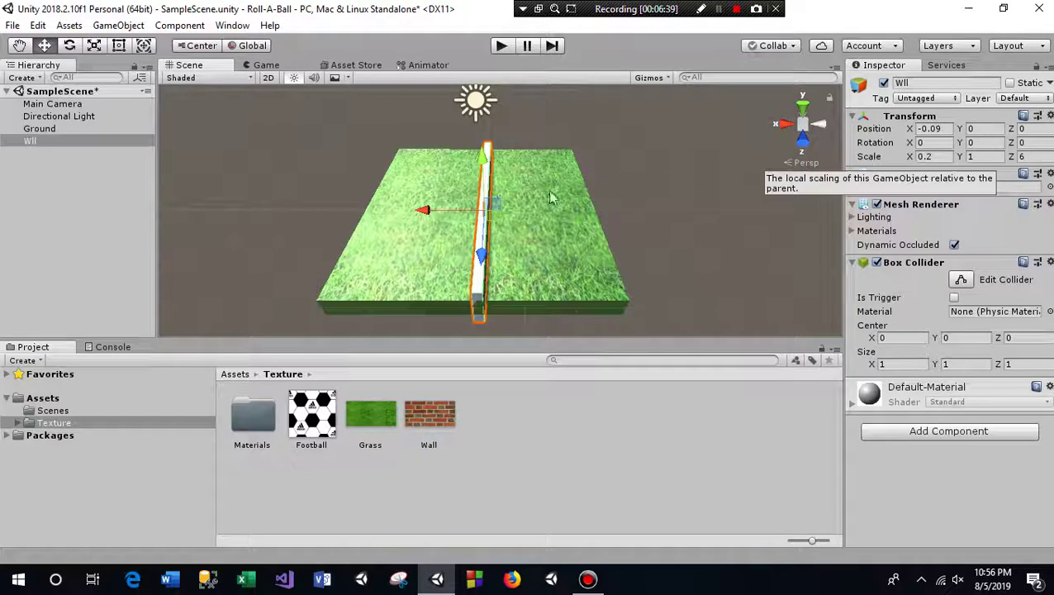
{"action": "left_click", "coordinate": [930, 129]}
{"action": "type", "text": "3"}
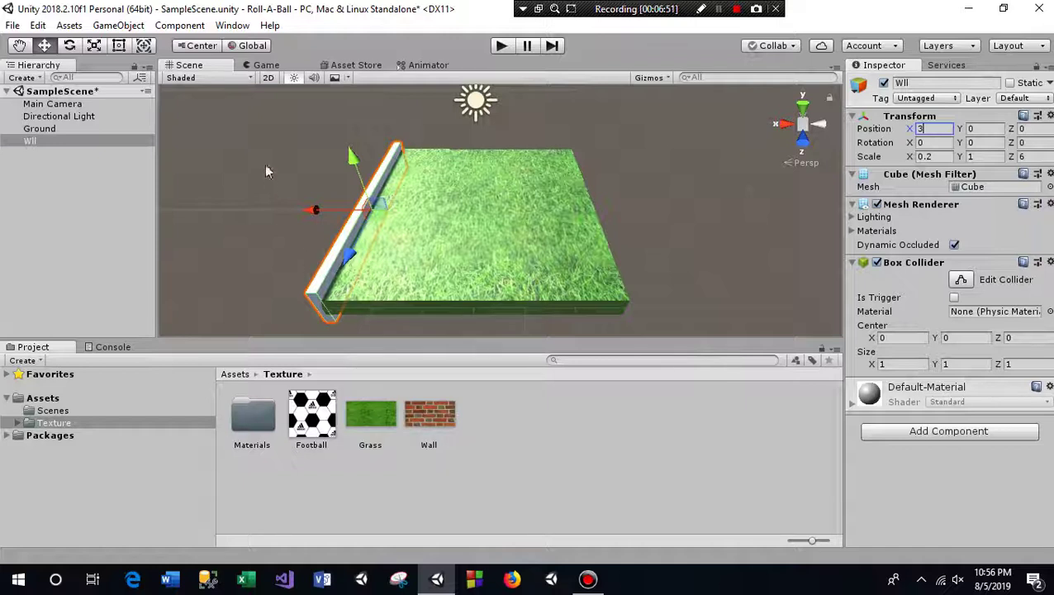
Apply the brick Wall texture to the Wll wall
{"action": "left_click", "coordinate": [430, 417]}
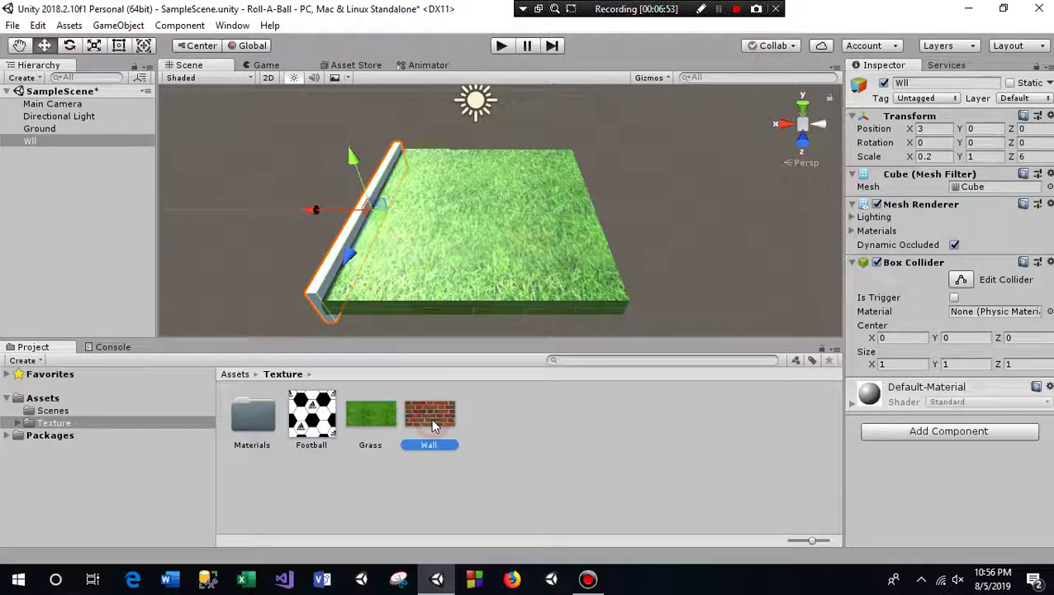
{"action": "left_click_drag", "start_coordinate": [437, 424], "coordinate": [314, 297]}
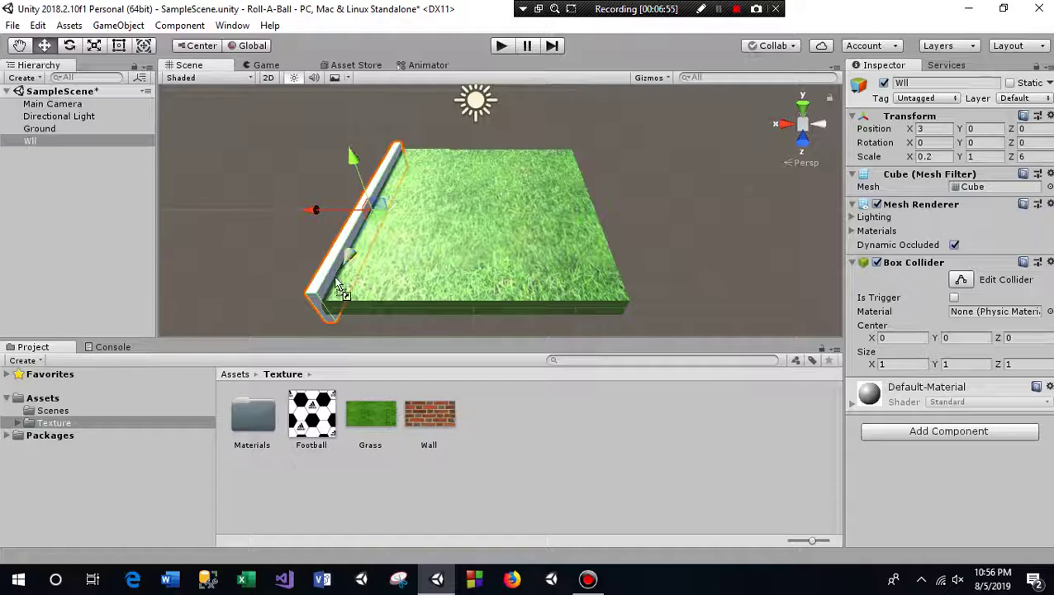
{"action": "left_click", "coordinate": [33, 140]}
{"action": "left_click", "coordinate": [30, 140]}
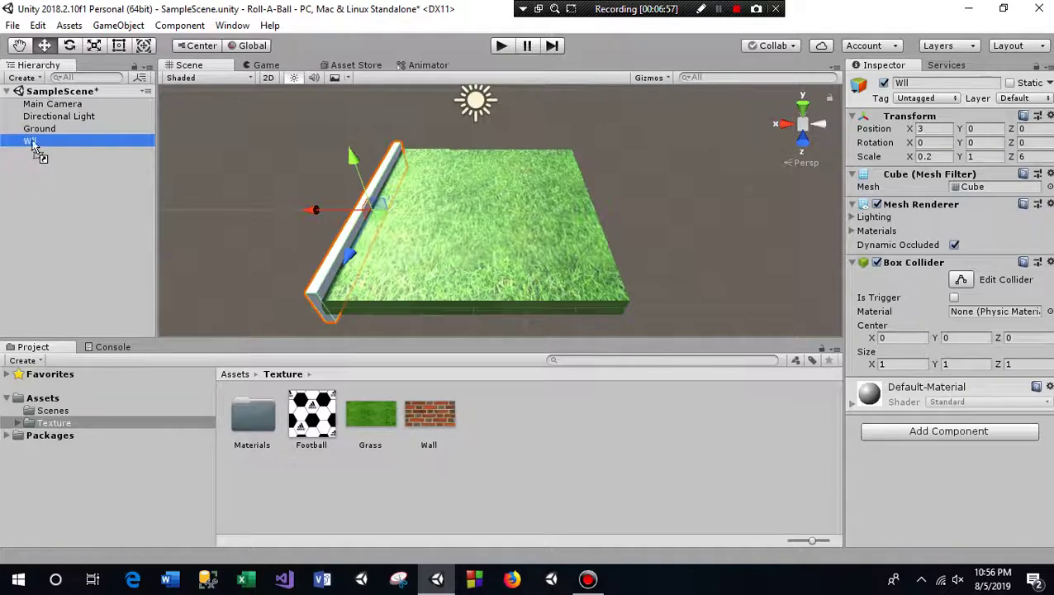
{"action": "key", "text": "Return"}
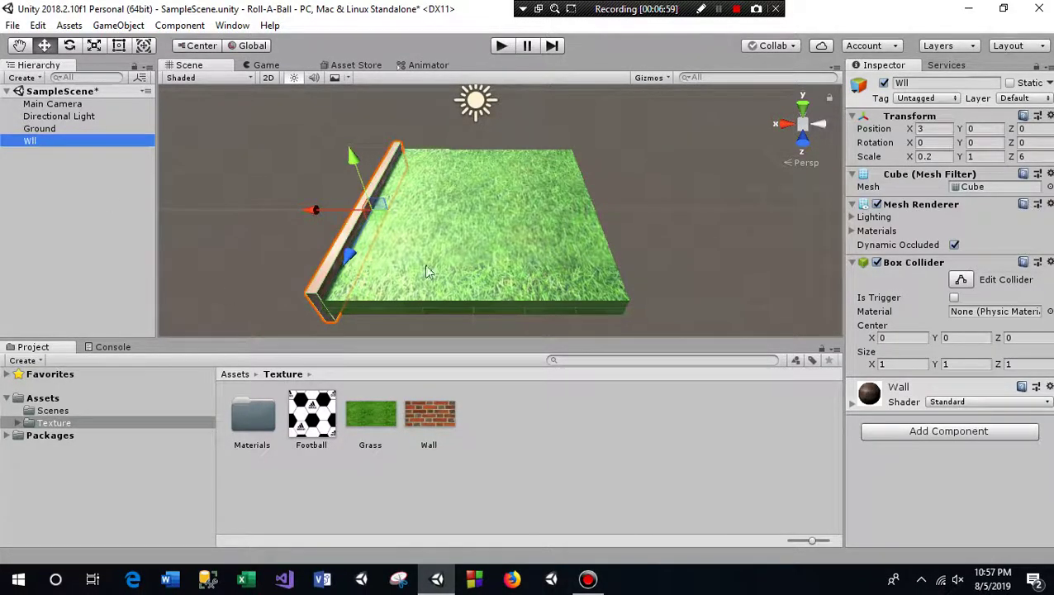
{"action": "scroll", "coordinate": [496, 215], "scroll_direction": "up", "scroll_amount": 3}
{"action": "left_click", "coordinate": [18, 45]}
{"action": "mouse_move", "coordinate": [489, 225]}
{"action": "left_mouse_down", "text": "alt"}
{"action": "mouse_move", "coordinate": [471, 255]}
{"action": "mouse_move", "coordinate": [421, 213]}
{"action": "left_mouse_up", "text": "alt"}
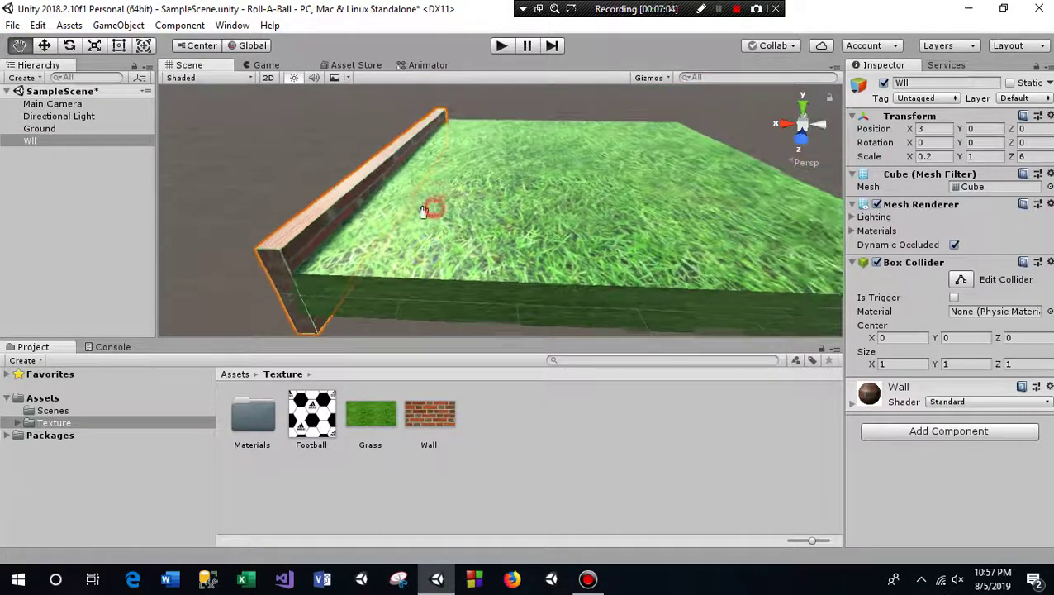
{"action": "scroll", "coordinate": [421, 213], "scroll_direction": "down", "scroll_amount": 5}
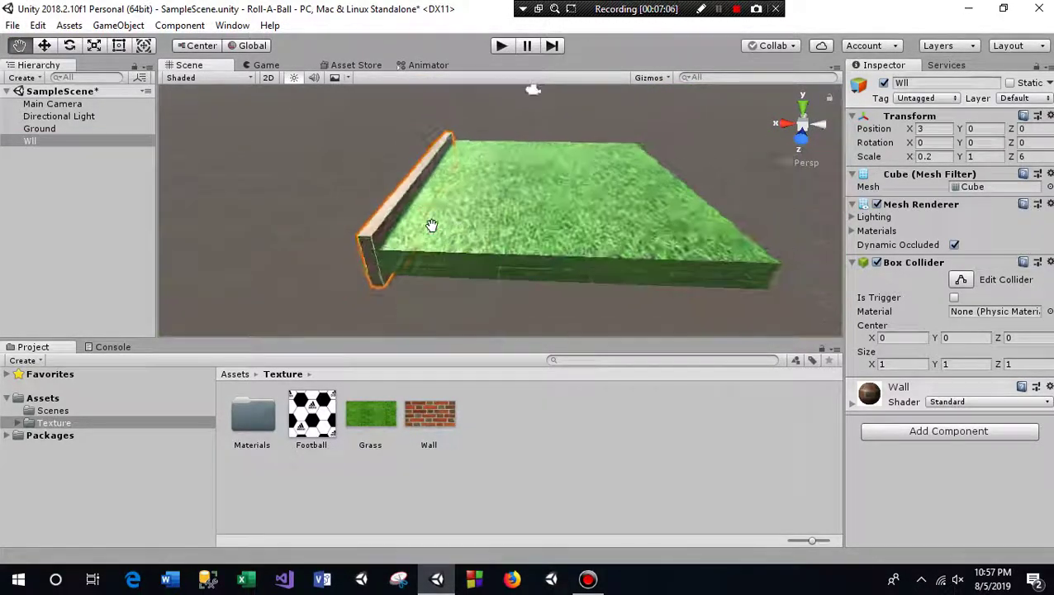
Create a Prefab folder in Assets beside Scenes and Texture, then select the Wll wall
{"action": "left_click", "coordinate": [237, 376]}
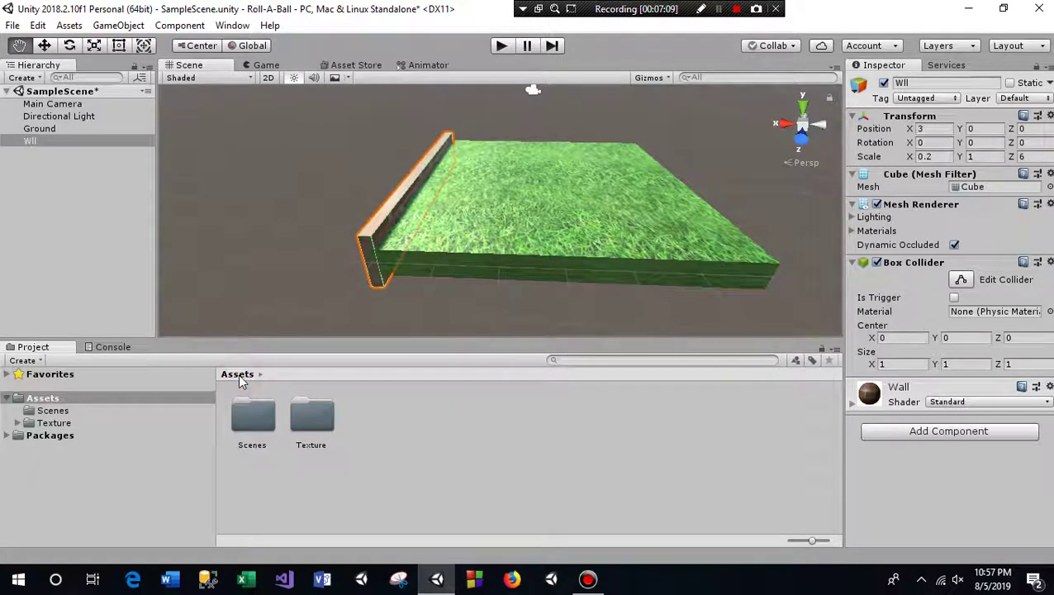
{"action": "left_click", "coordinate": [312, 420]}
{"action": "left_click", "coordinate": [254, 428]}
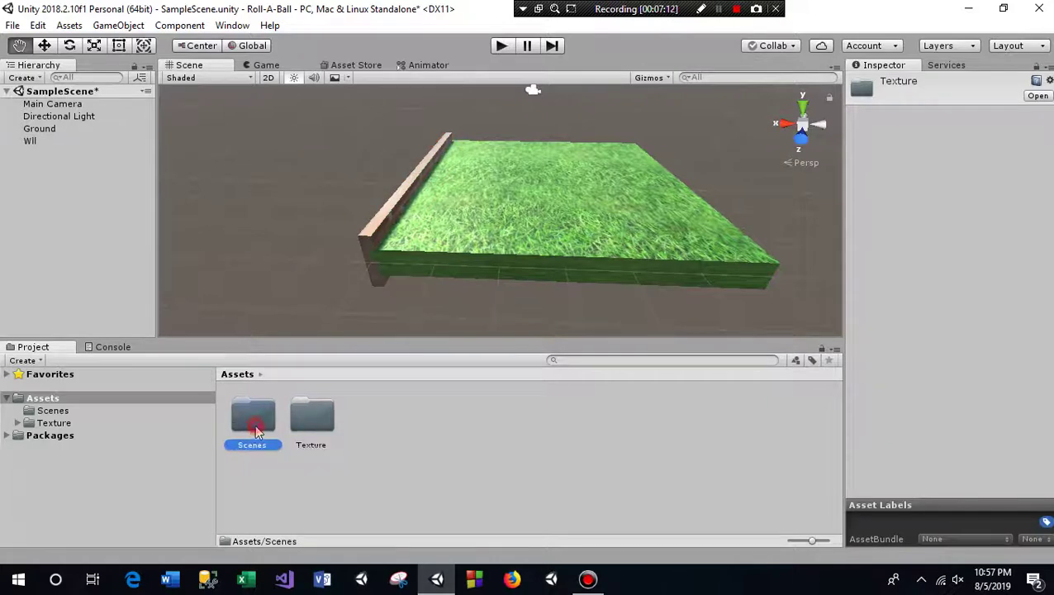
{"action": "left_click", "coordinate": [304, 446]}
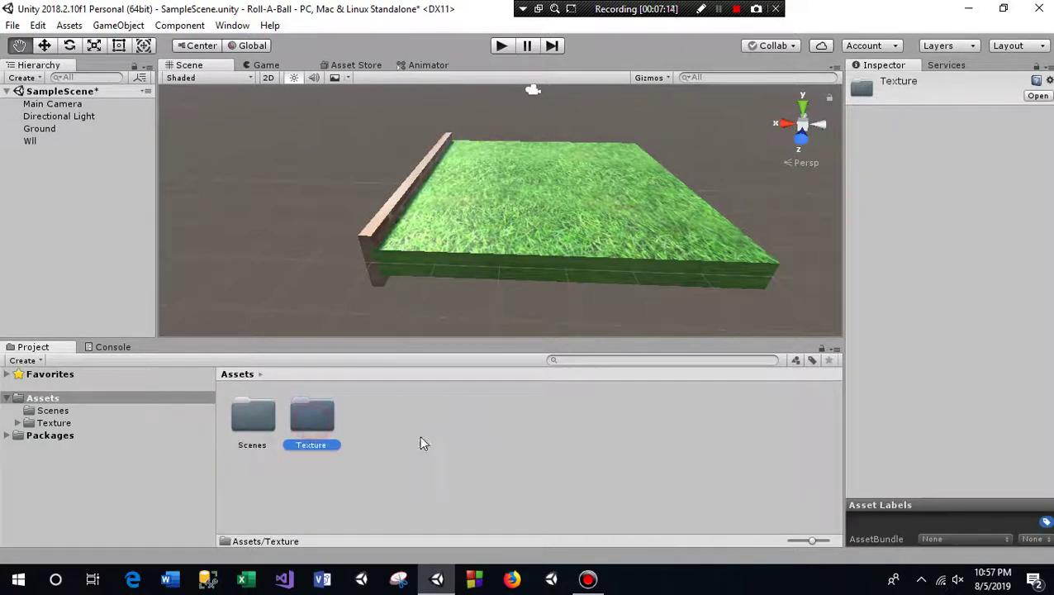
{"action": "right_click", "coordinate": [419, 434]}
{"action": "mouse_move", "coordinate": [499, 78]}
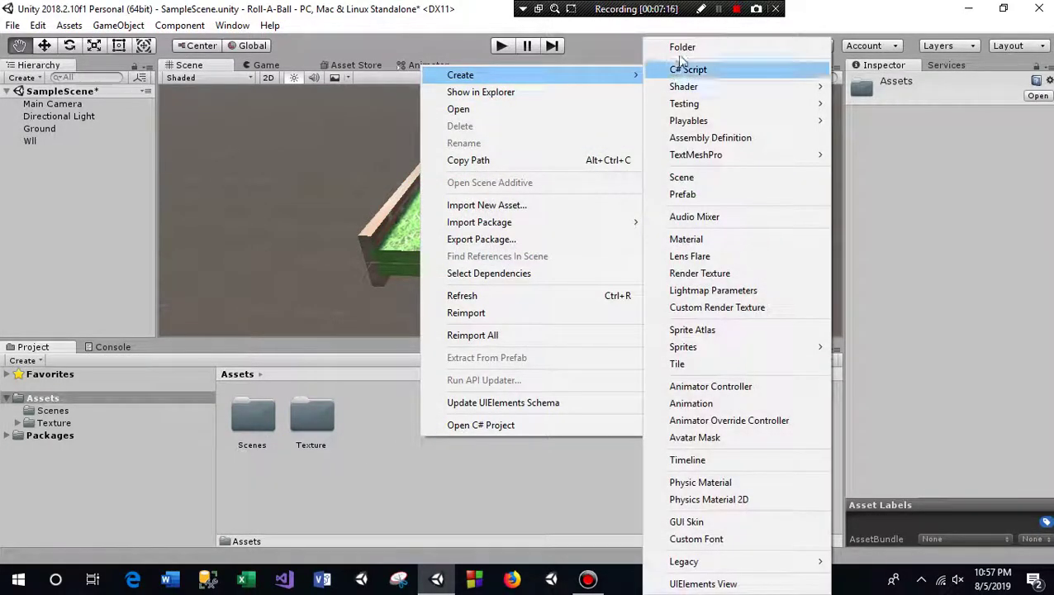
{"action": "left_click", "coordinate": [684, 47]}
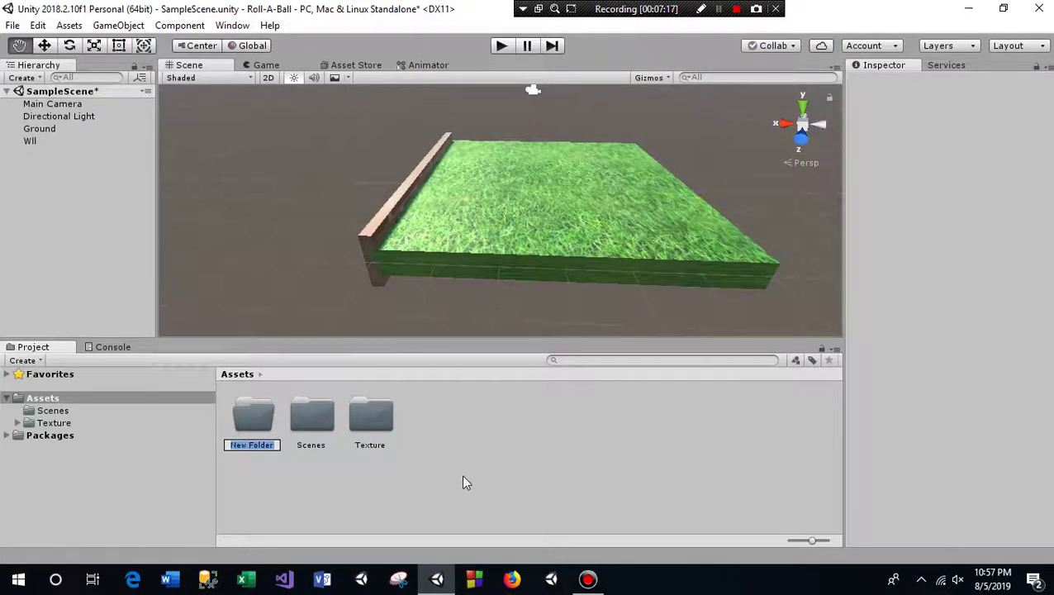
{"action": "type", "text": "Prefab"}
{"action": "key", "text": "Return"}
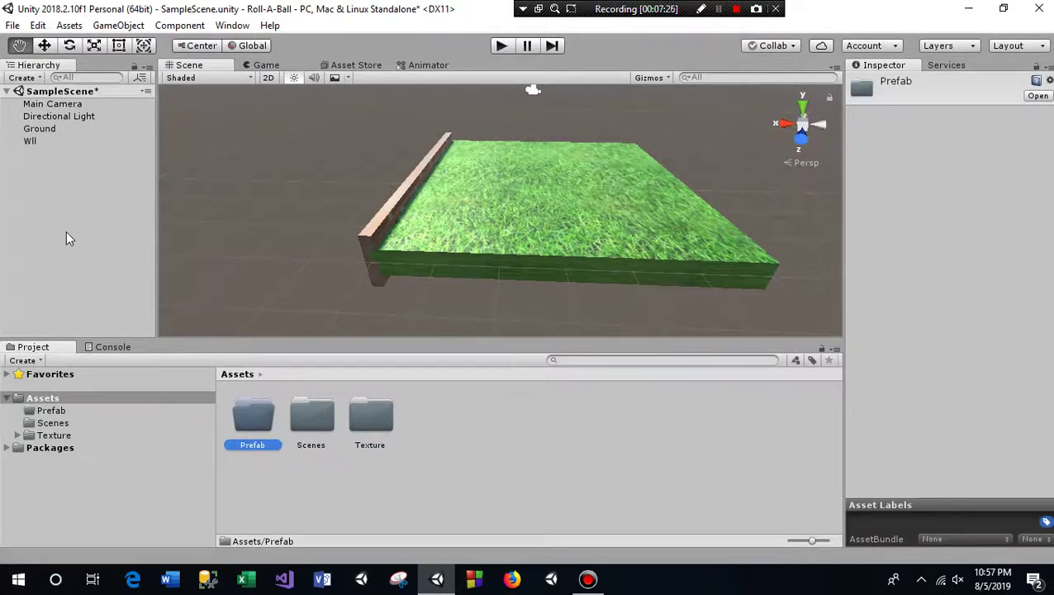
{"action": "left_click", "coordinate": [273, 453]}
{"action": "left_click", "coordinate": [29, 141]}
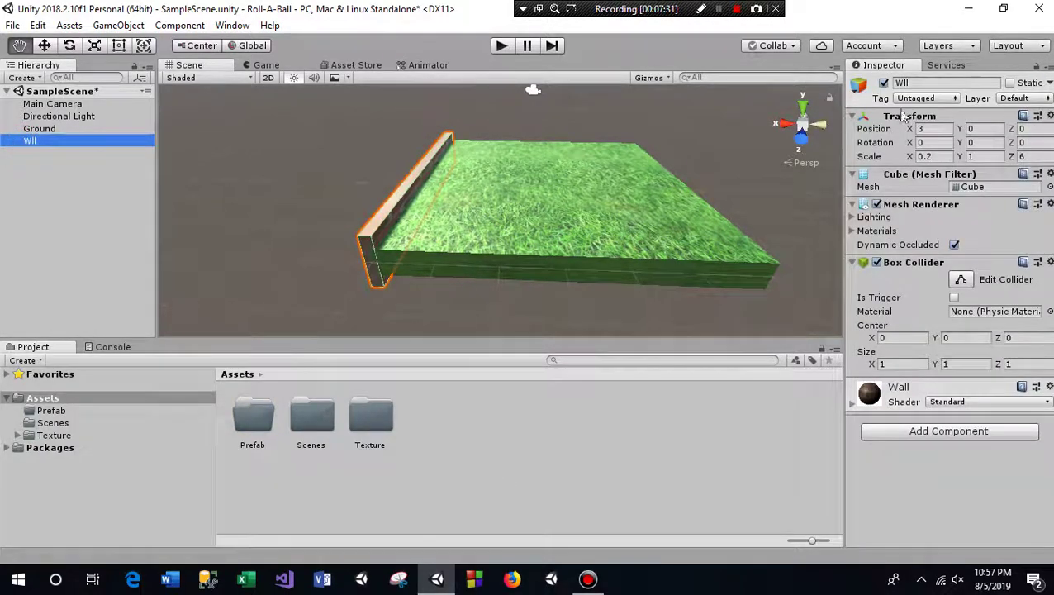
Rename Wll to Wall, save it as a prefab in Prefab, and delete the test copy Wall (1)
{"action": "left_click", "coordinate": [918, 83]}
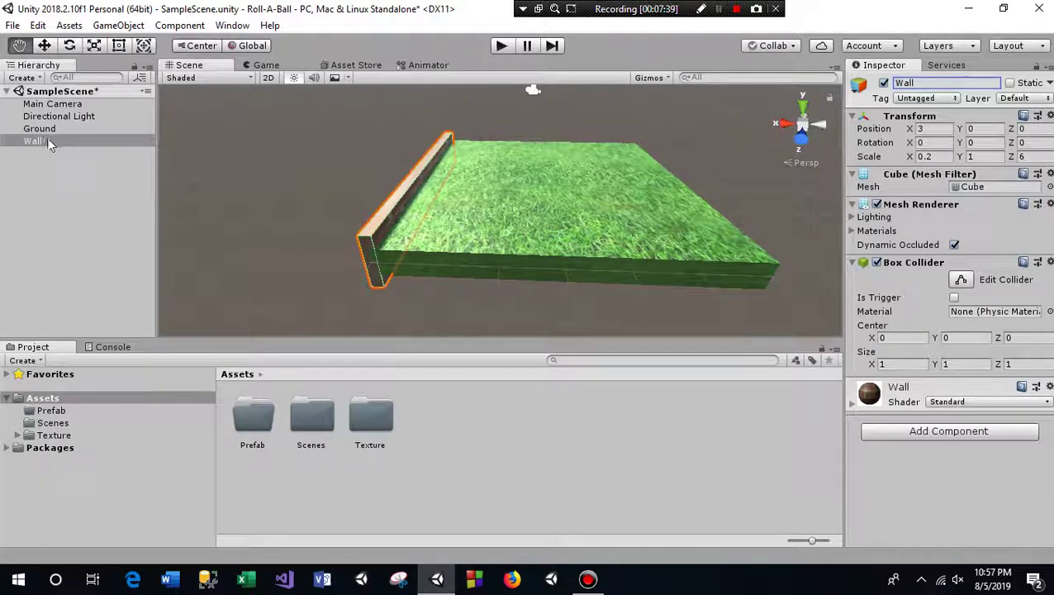
{"action": "left_click_drag", "start_coordinate": [49, 142], "coordinate": [256, 425]}
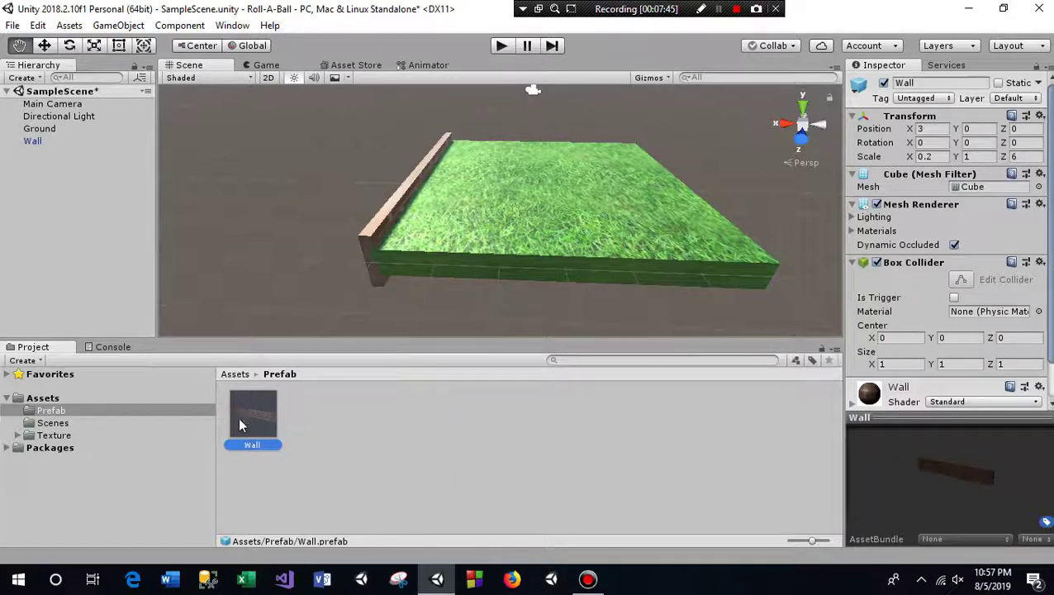
{"action": "mouse_move", "coordinate": [395, 324]}
{"action": "left_mouse_down"}
{"action": "mouse_move", "coordinate": [693, 201]}
{"action": "mouse_move", "coordinate": [534, 216]}
{"action": "left_mouse_up"}
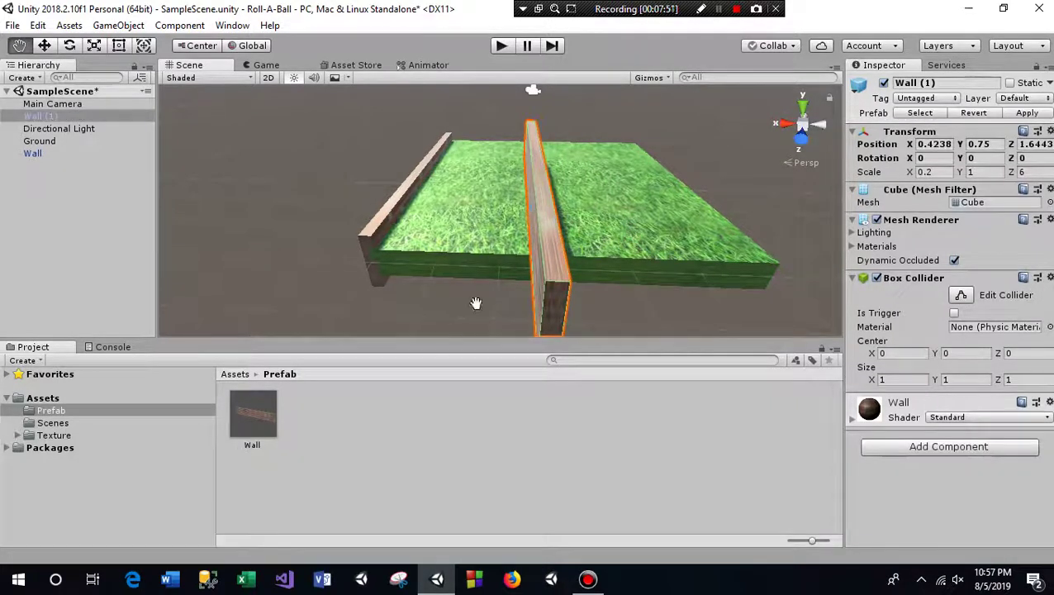
{"action": "key", "text": "Delete"}
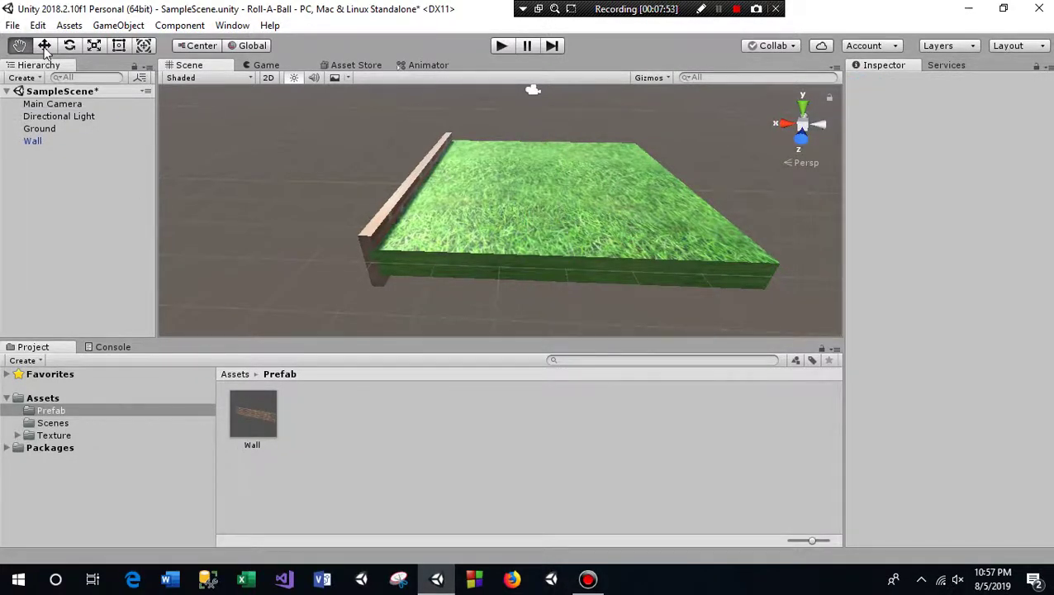
Duplicate the wall, slide Wall (1) to the opposite edge at X -3, and duplicate it into Wall (2)
{"action": "left_click", "coordinate": [43, 46]}
{"action": "left_click", "coordinate": [405, 202]}
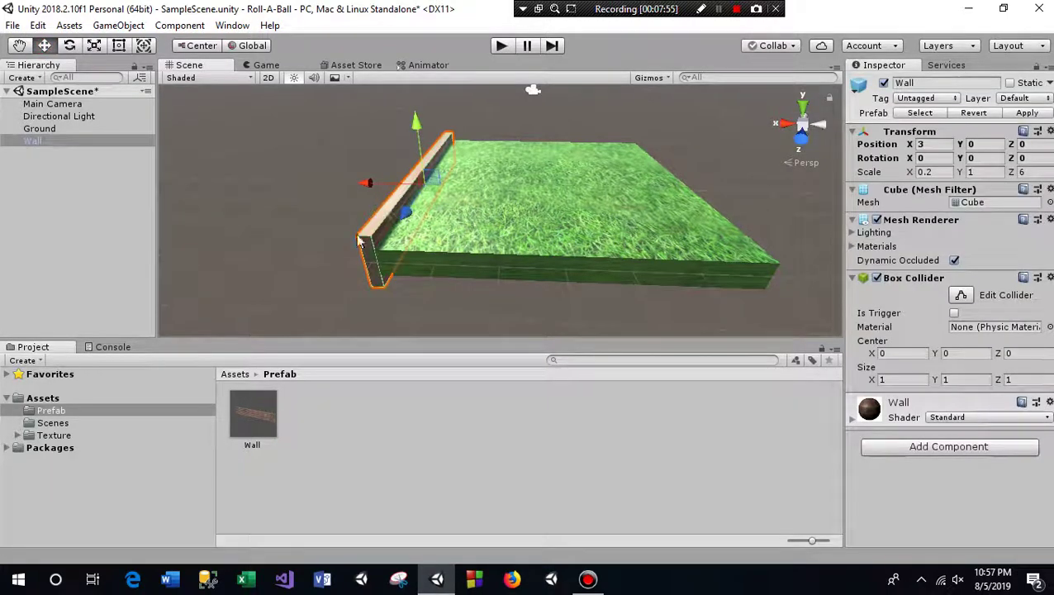
{"action": "left_click", "coordinate": [42, 140]}
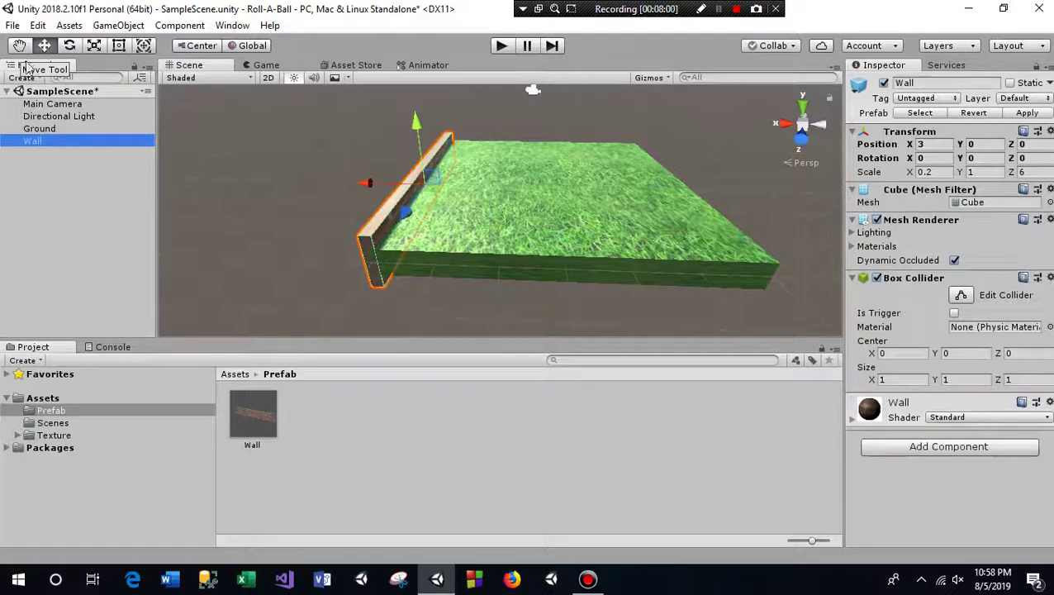
{"action": "left_click", "coordinate": [407, 220]}
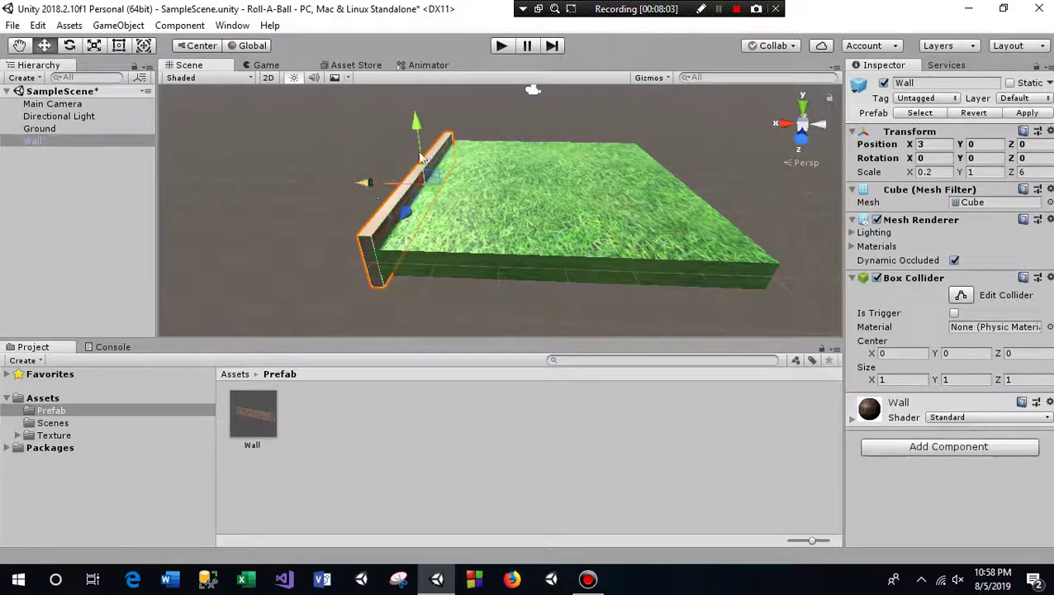
{"action": "left_click", "coordinate": [368, 189]}
{"action": "key", "text": "ctrl+d"}
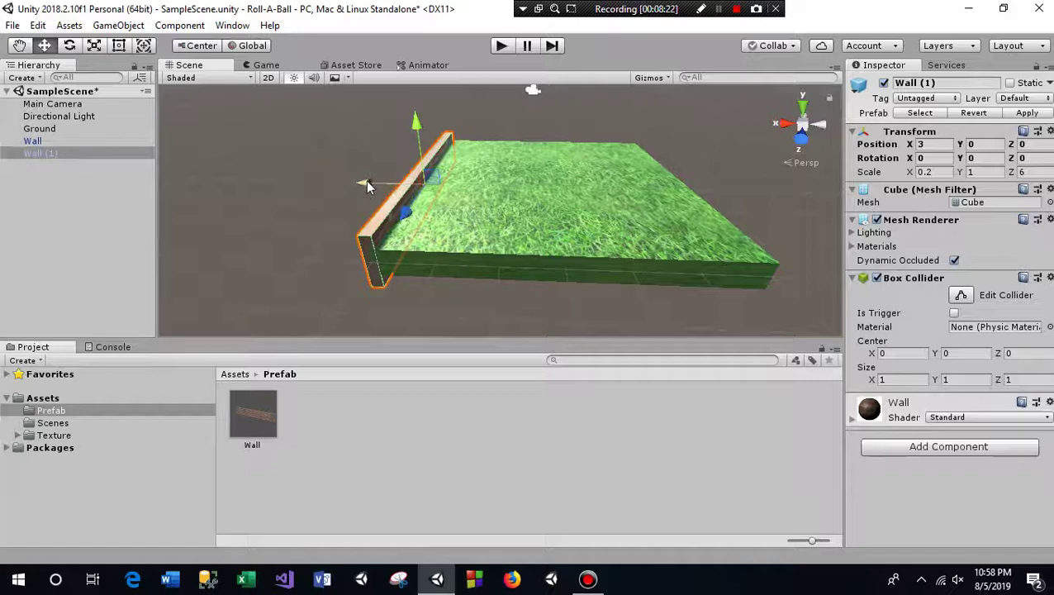
{"action": "left_click_drag", "start_coordinate": [366, 180], "coordinate": [599, 214]}
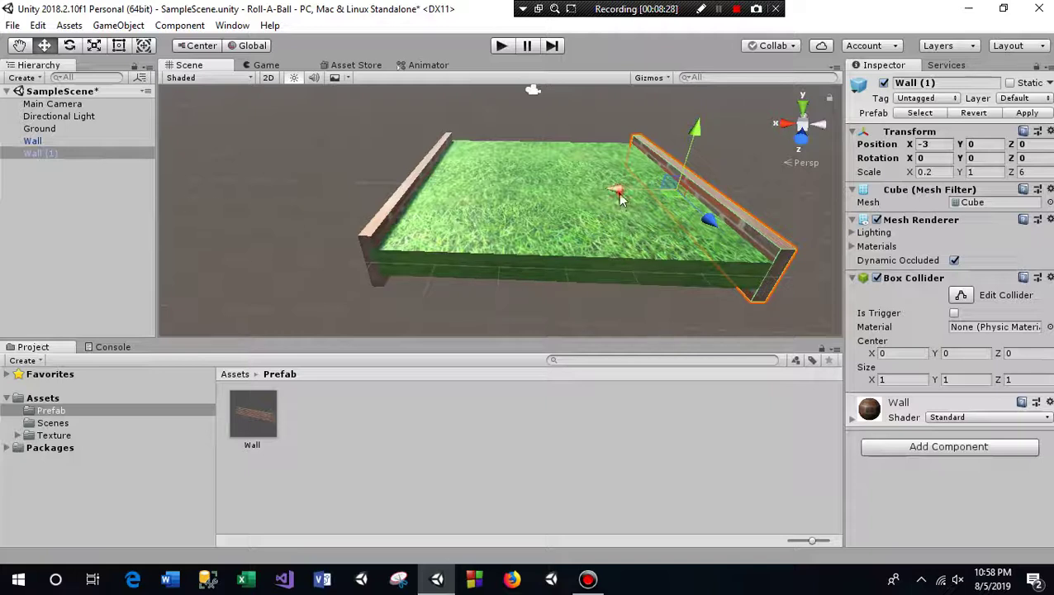
{"action": "key", "text": "ctrl+d"}
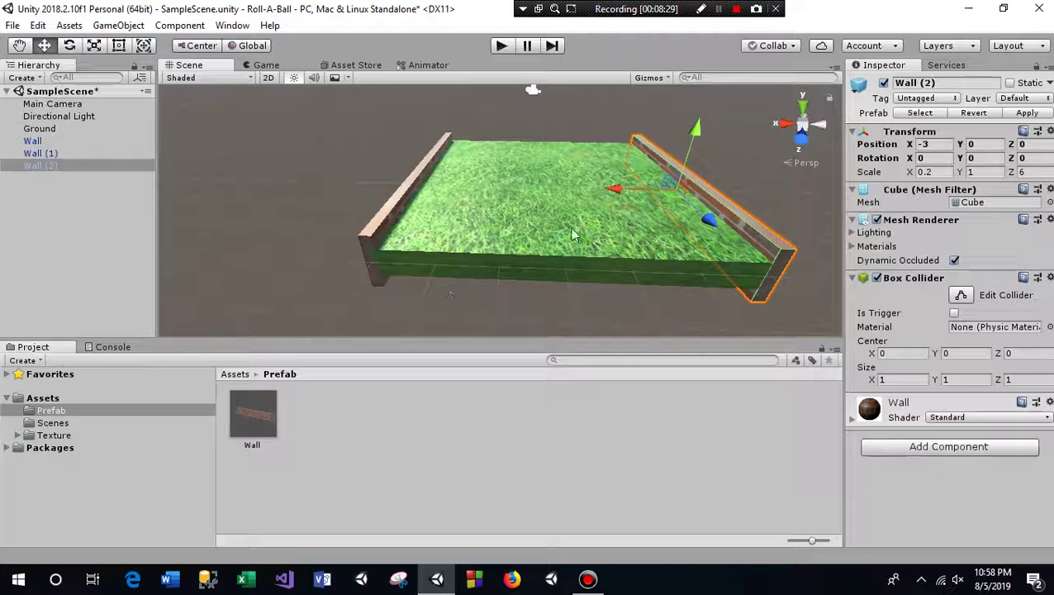
Rotate Wall (2) to Y 90 and place it along the front edge at Z 3.17
{"action": "left_click_drag", "start_coordinate": [613, 187], "coordinate": [510, 210]}
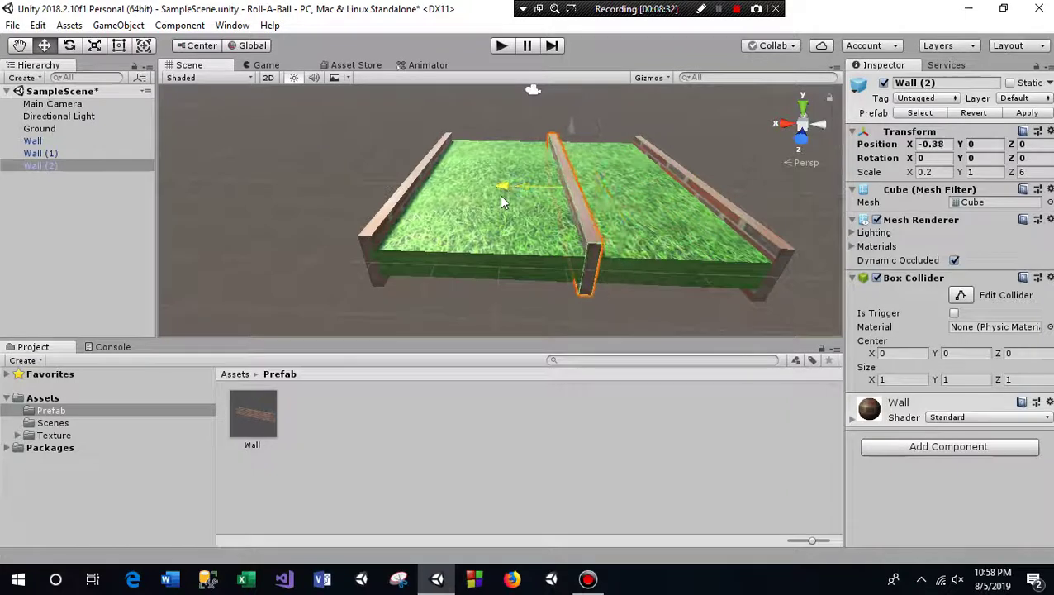
{"action": "left_click", "coordinate": [985, 157]}
{"action": "type", "text": "90"}
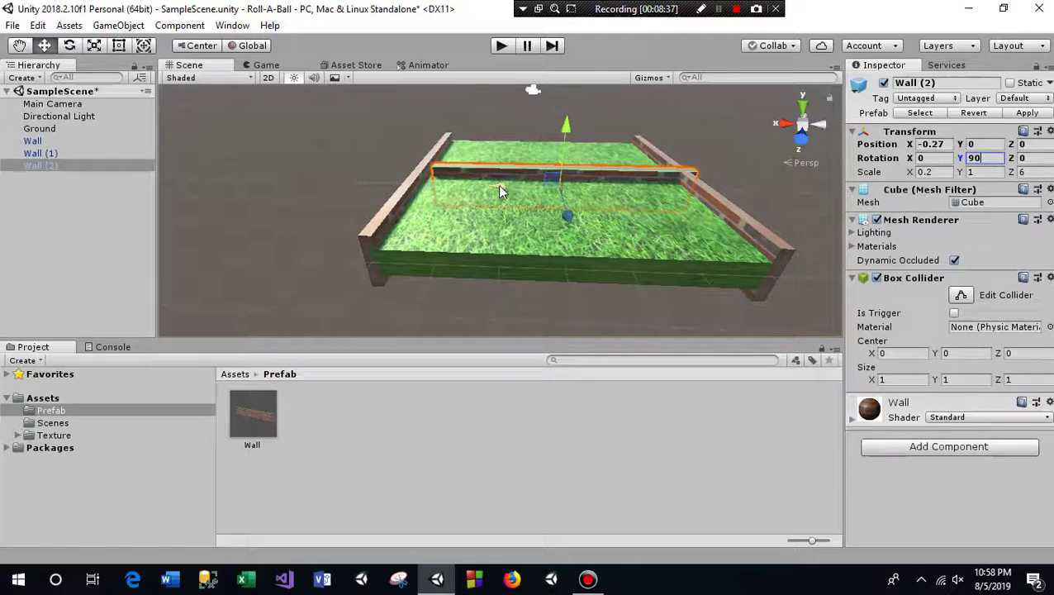
{"action": "left_click_drag", "start_coordinate": [498, 186], "coordinate": [489, 196]}
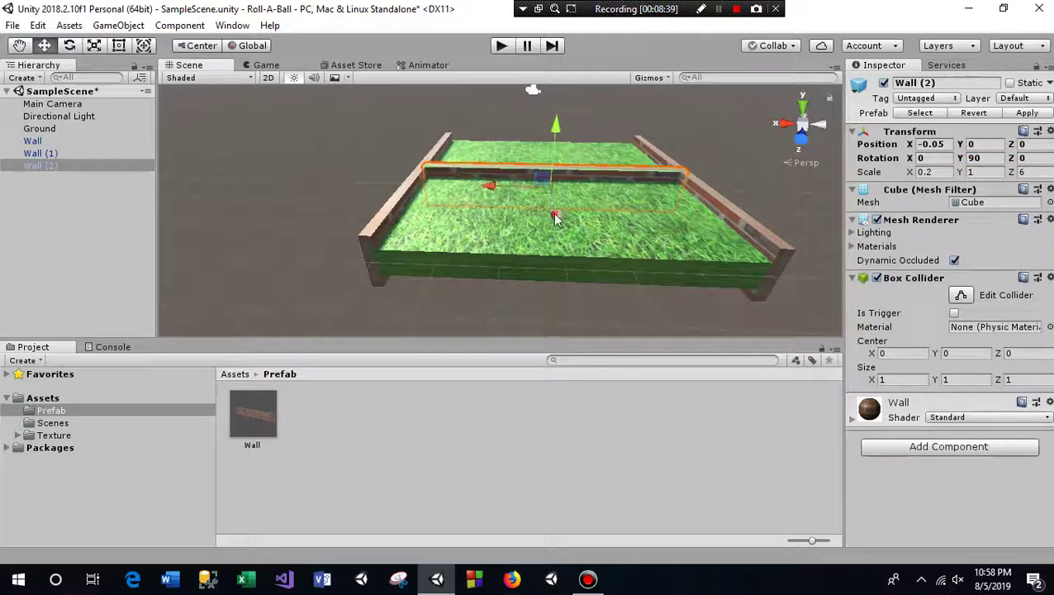
{"action": "left_click_drag", "start_coordinate": [553, 216], "coordinate": [556, 265]}
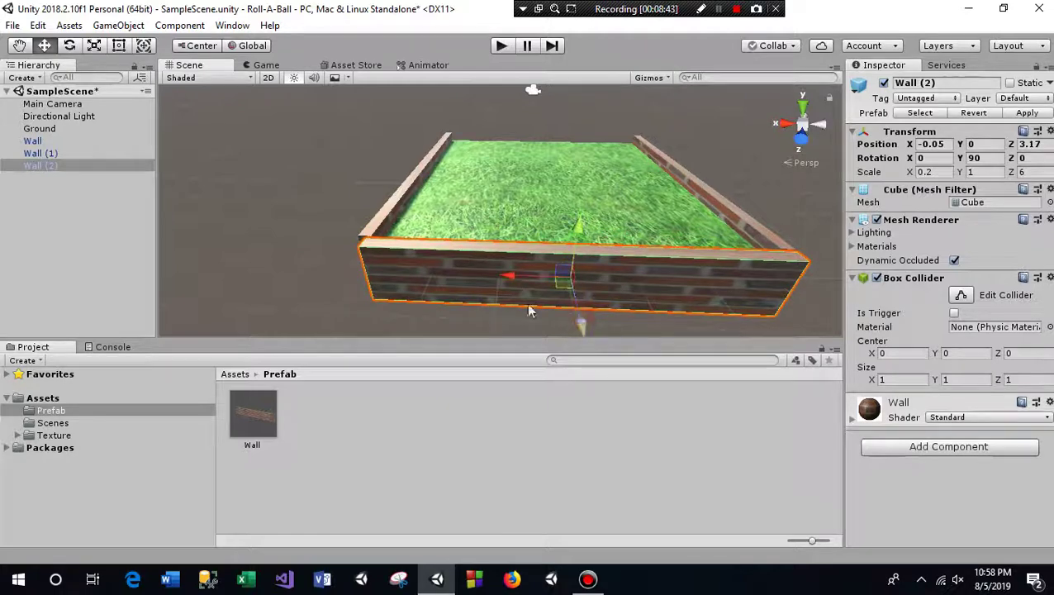
Duplicate it as Wall (3) on the back edge at Z -2.9 and look down on the arena
{"action": "key", "text": "ctrl+d"}
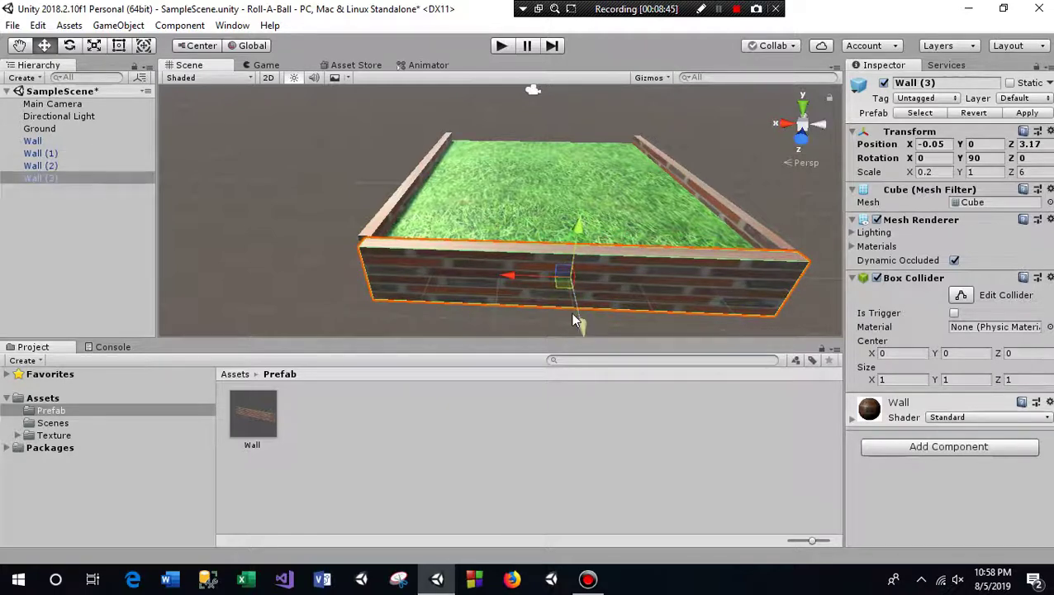
{"action": "left_click_drag", "start_coordinate": [582, 322], "coordinate": [556, 81]}
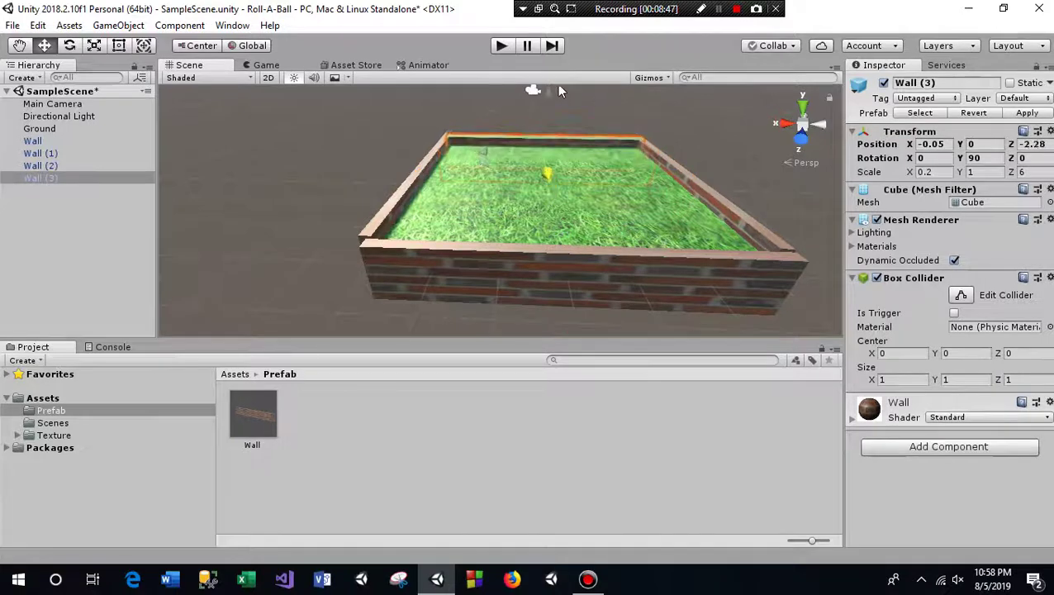
{"action": "left_click", "coordinate": [19, 45]}
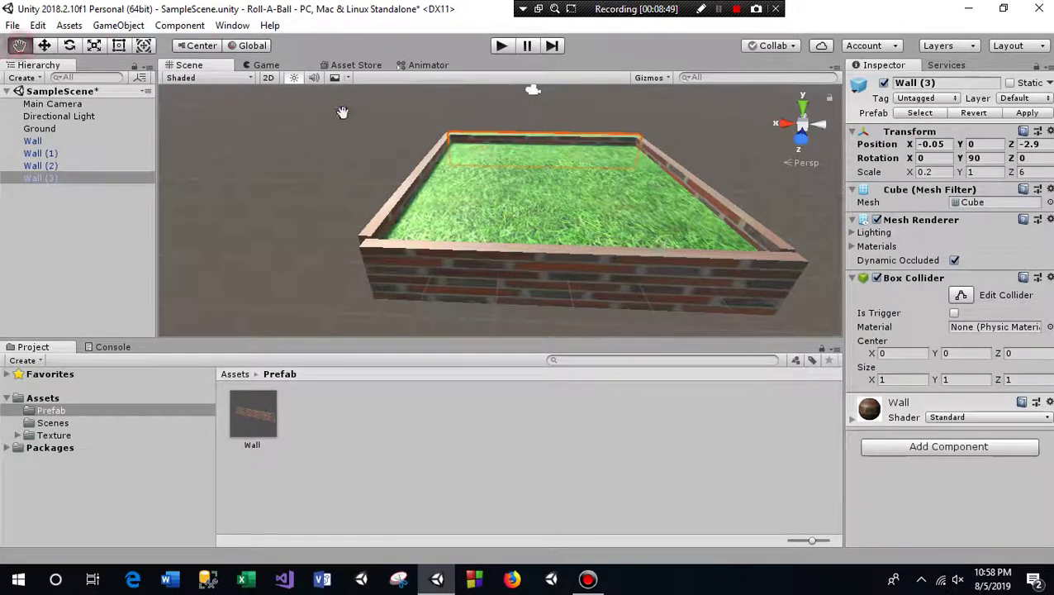
{"action": "left_click_drag", "start_coordinate": [344, 111], "coordinate": [471, 236], "text": "alt"}
{"action": "scroll", "coordinate": [456, 236], "scroll_direction": "up", "scroll_amount": 2}
{"action": "scroll", "coordinate": [457, 235], "scroll_direction": "up", "scroll_amount": 1}
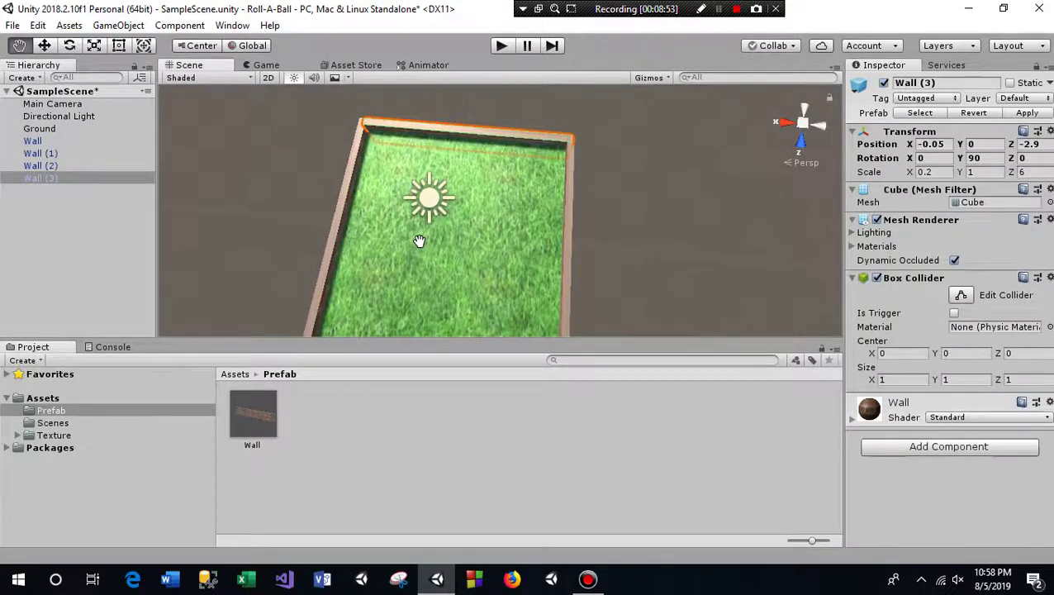
{"action": "scroll", "coordinate": [422, 238], "scroll_direction": "up", "scroll_amount": 1}
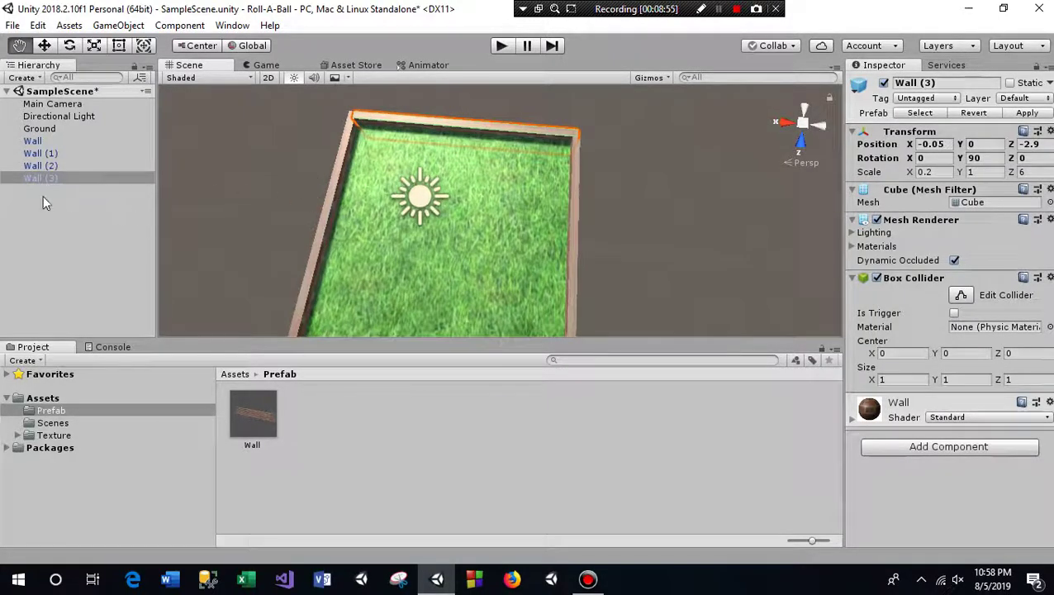
{"action": "mouse_move", "coordinate": [648, 206]}
{"action": "left_mouse_down", "text": "alt"}
{"action": "mouse_move", "coordinate": [542, 304]}
{"action": "mouse_move", "coordinate": [479, 276]}
{"action": "mouse_move", "coordinate": [499, 255]}
{"action": "left_mouse_up", "text": "alt"}
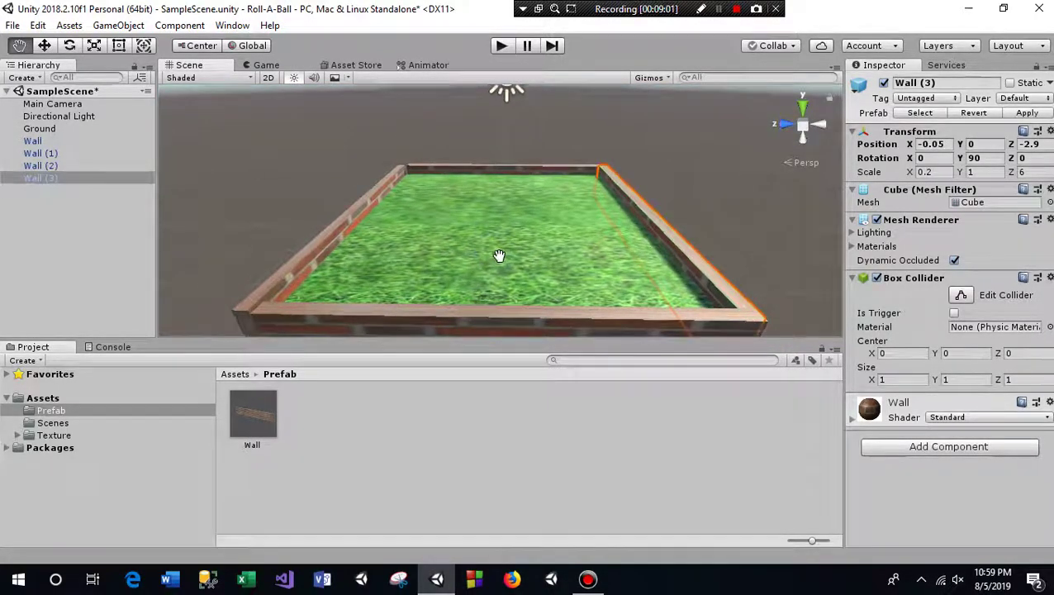
{"action": "scroll", "coordinate": [499, 255], "scroll_direction": "up", "scroll_amount": 2}
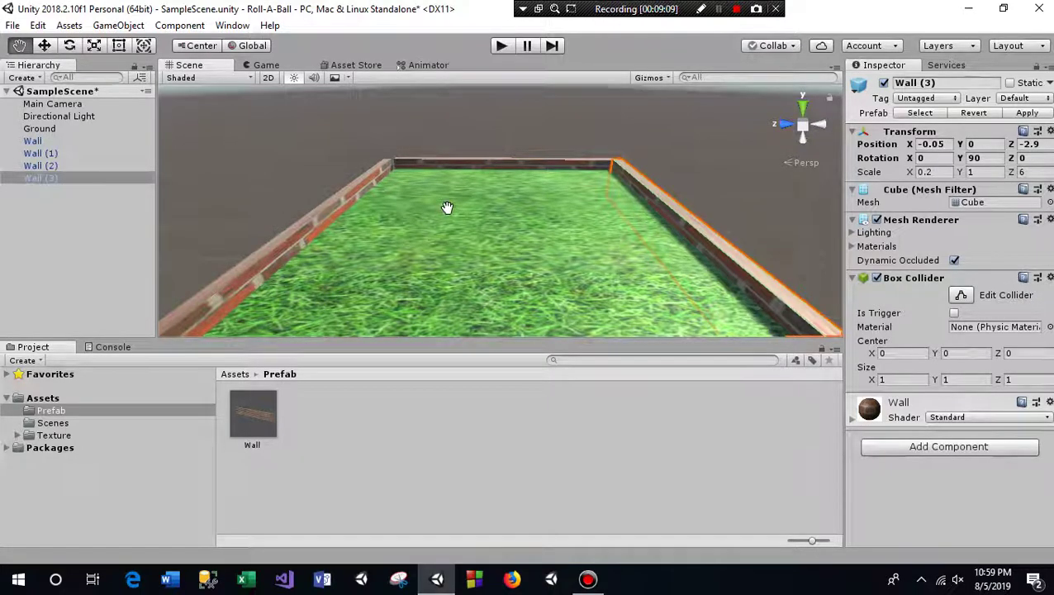
{"action": "scroll", "coordinate": [494, 153], "scroll_direction": "down", "scroll_amount": 3}
{"action": "left_click_drag", "start_coordinate": [495, 153], "coordinate": [490, 248]}
{"action": "scroll", "coordinate": [471, 228], "scroll_direction": "up", "scroll_amount": 2}
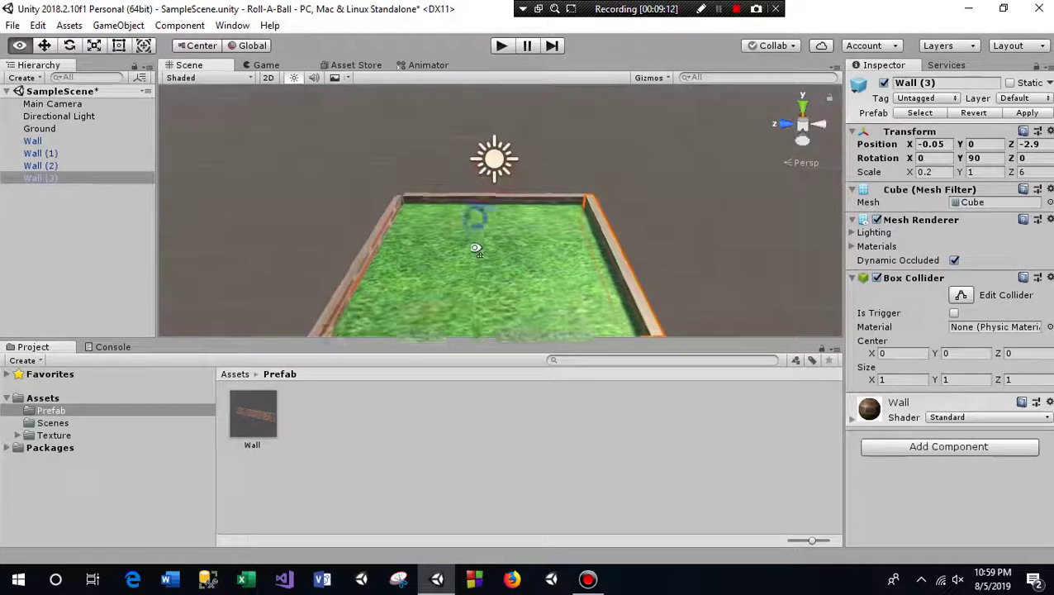
{"action": "scroll", "coordinate": [476, 245], "scroll_direction": "up", "scroll_amount": 1}
{"action": "scroll", "coordinate": [471, 245], "scroll_direction": "up", "scroll_amount": 1}
{"action": "scroll", "coordinate": [466, 225], "scroll_direction": "up", "scroll_amount": 3}
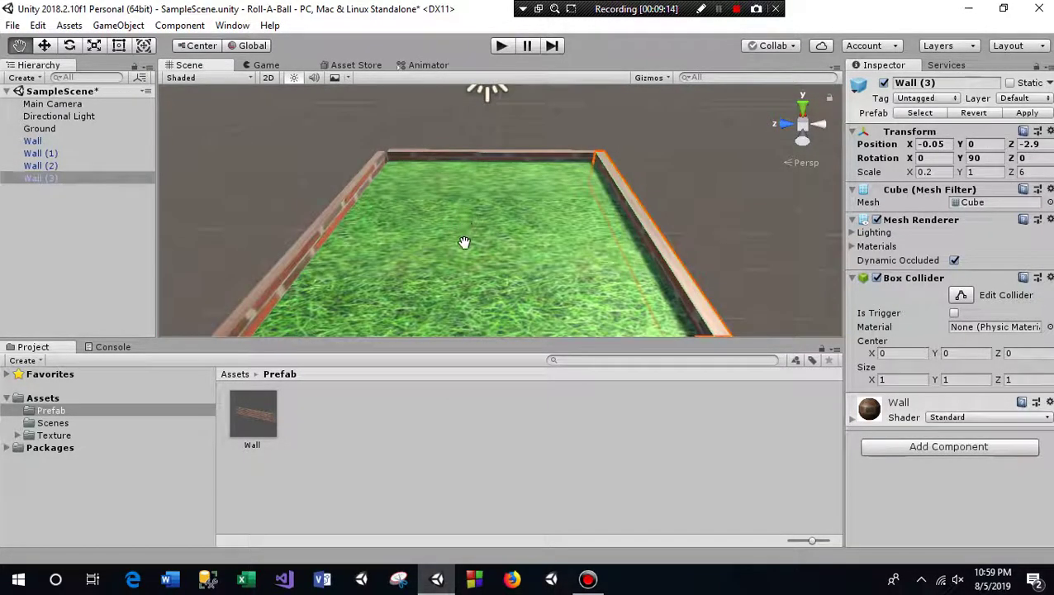
{"action": "scroll", "coordinate": [467, 240], "scroll_direction": "up", "scroll_amount": 2}
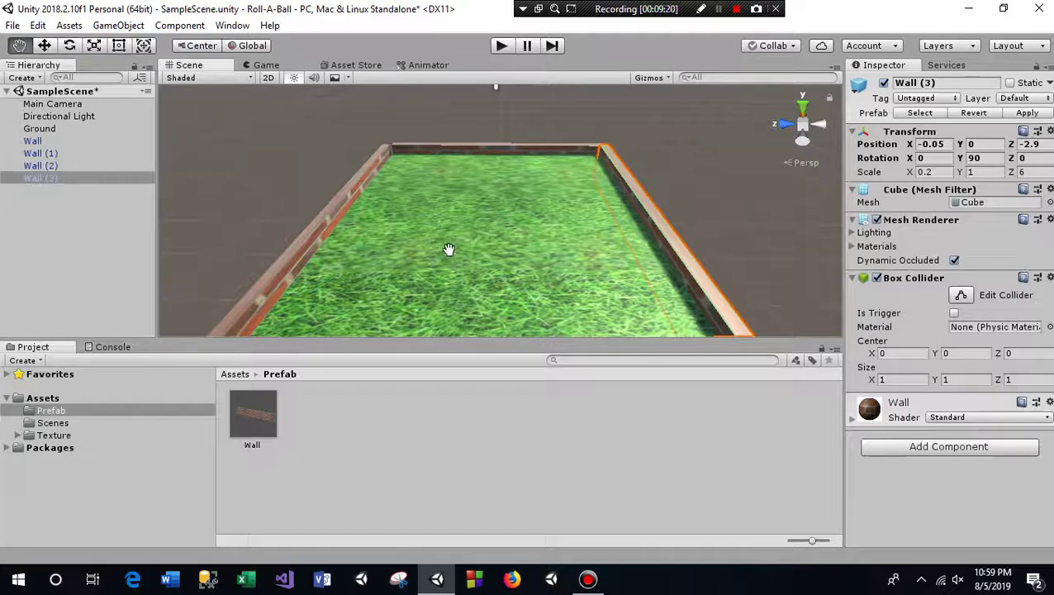
Add a new sphere to the scene and raise it above the ground
{"action": "left_click", "coordinate": [55, 216]}
{"action": "right_click", "coordinate": [44, 214]}
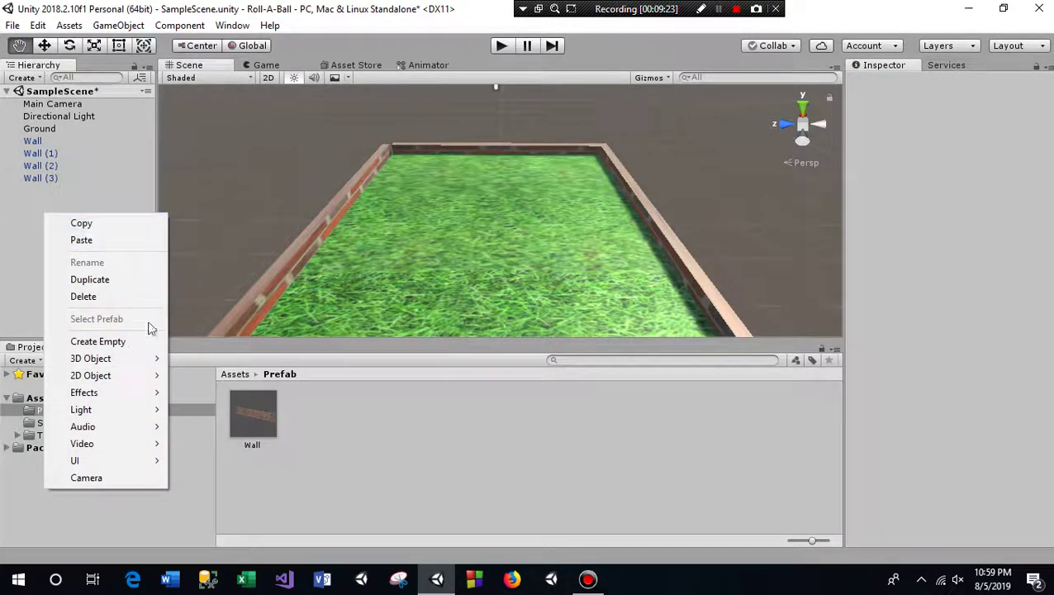
{"action": "mouse_move", "coordinate": [124, 359]}
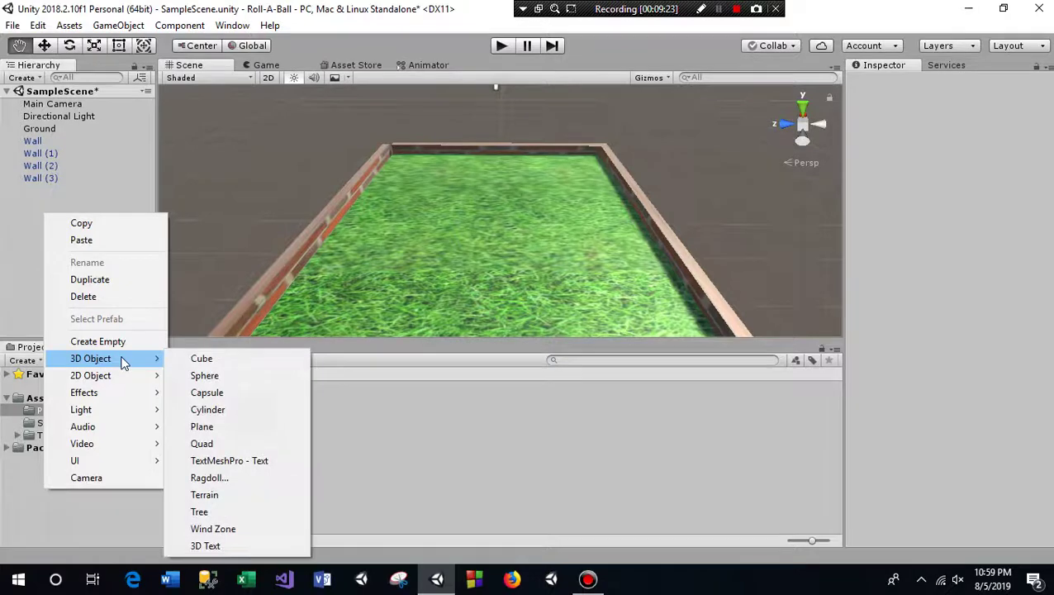
{"action": "left_click", "coordinate": [220, 377]}
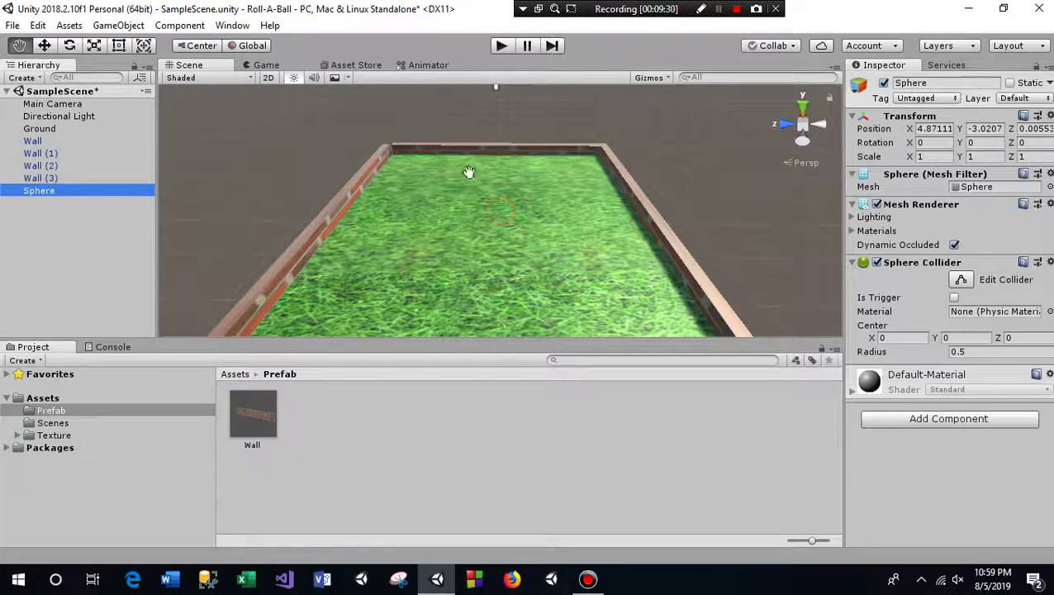
{"action": "left_click", "coordinate": [44, 46]}
{"action": "left_click_drag", "start_coordinate": [505, 157], "coordinate": [497, 86]}
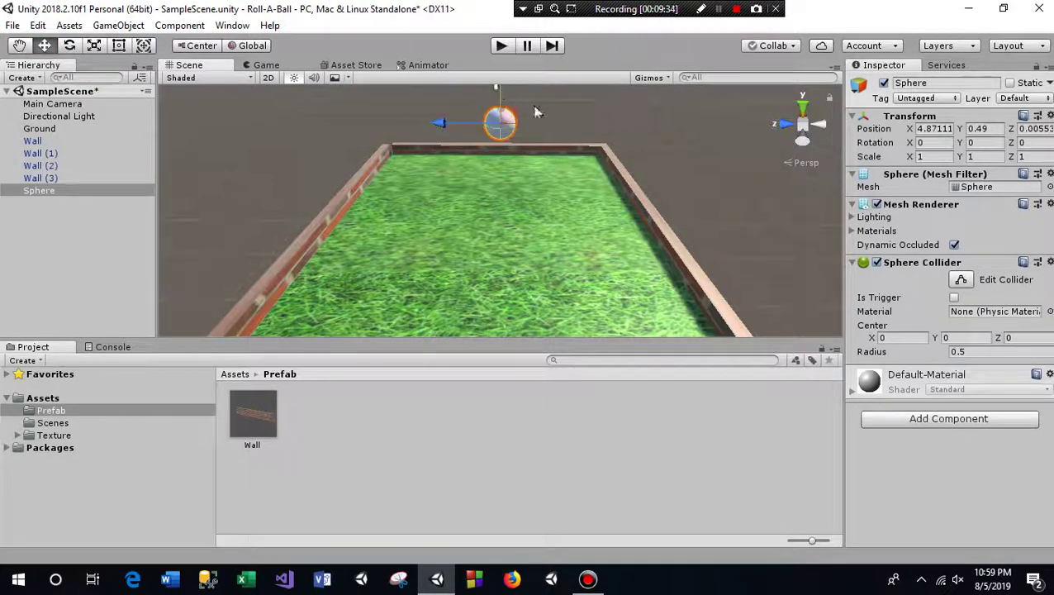
Set the sphere's position to X 0, Y 0, Z 0
{"action": "scroll", "coordinate": [544, 172], "scroll_direction": "down", "scroll_amount": 2}
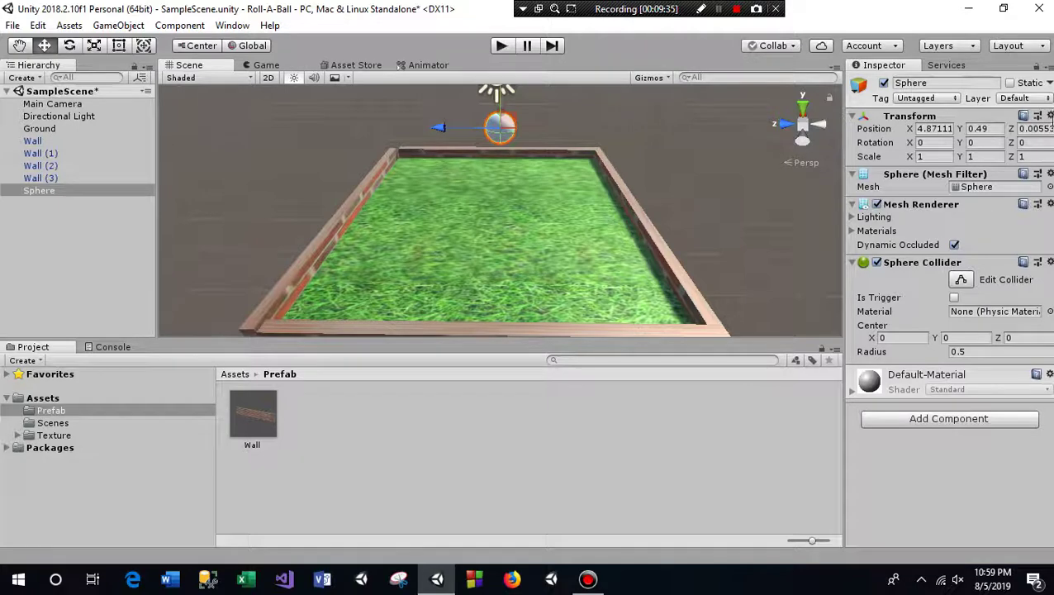
{"action": "left_click", "coordinate": [1050, 116]}
{"action": "left_click", "coordinate": [976, 132]}
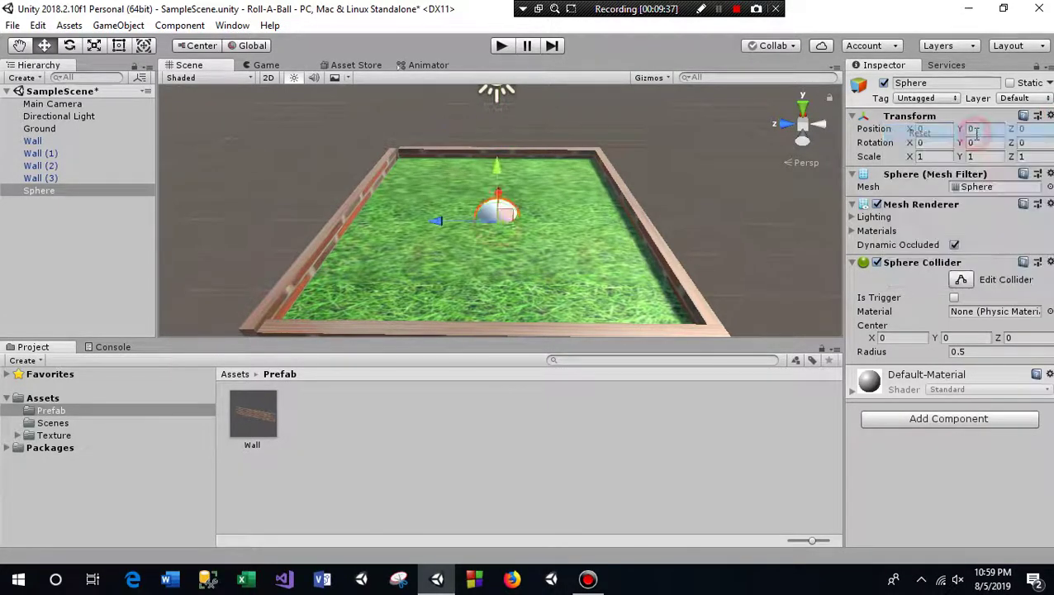
{"action": "key", "text": "ctrl+z"}
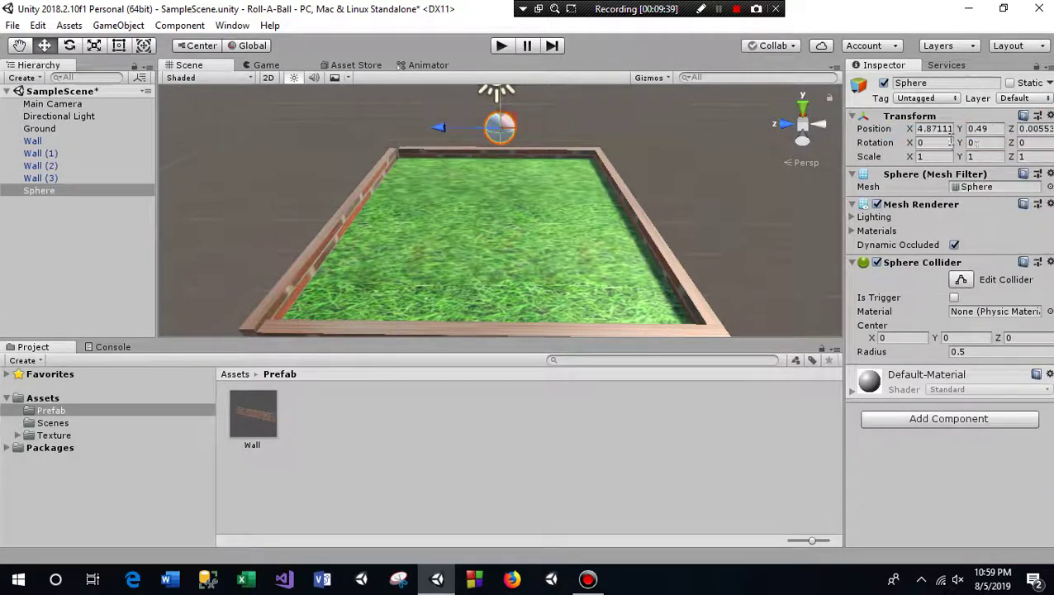
{"action": "left_click", "coordinate": [935, 128]}
{"action": "type", "text": "0"}
{"action": "key", "text": "Tab"}
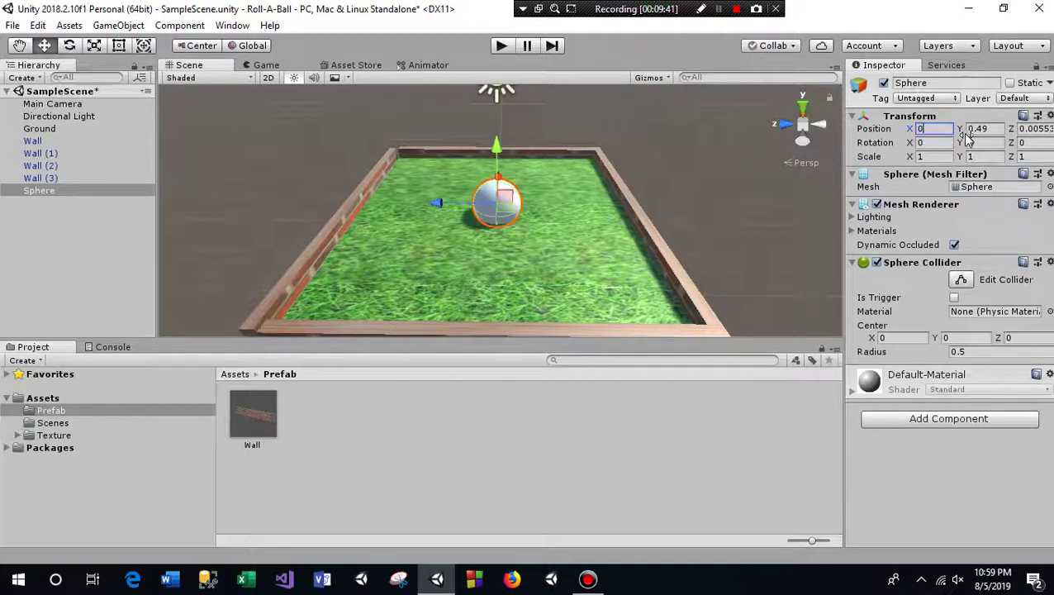
{"action": "type", "text": "0"}
{"action": "key", "text": "Tab"}
{"action": "type", "text": "0"}
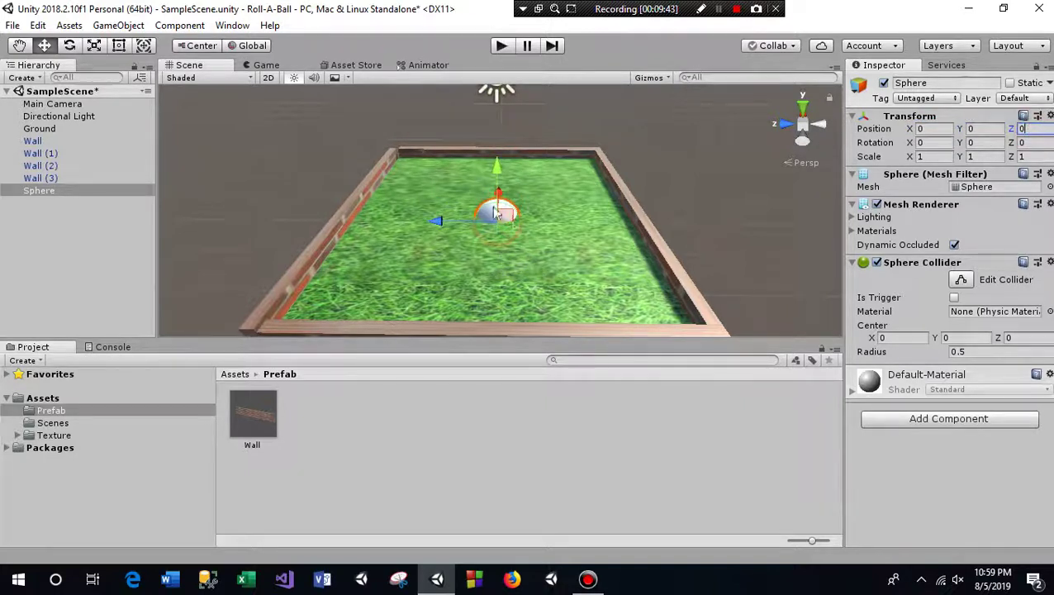
Raise the sphere to Y 1.66 and return to the top-level Assets folder
{"action": "left_click_drag", "start_coordinate": [498, 184], "coordinate": [647, 147]}
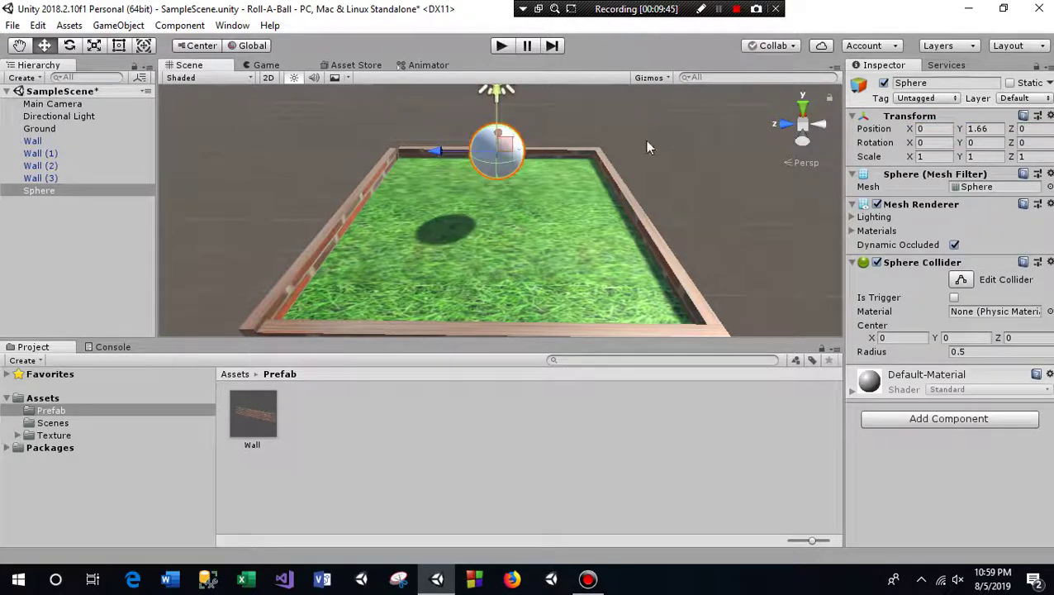
{"action": "scroll", "coordinate": [633, 181], "scroll_direction": "down", "scroll_amount": 2}
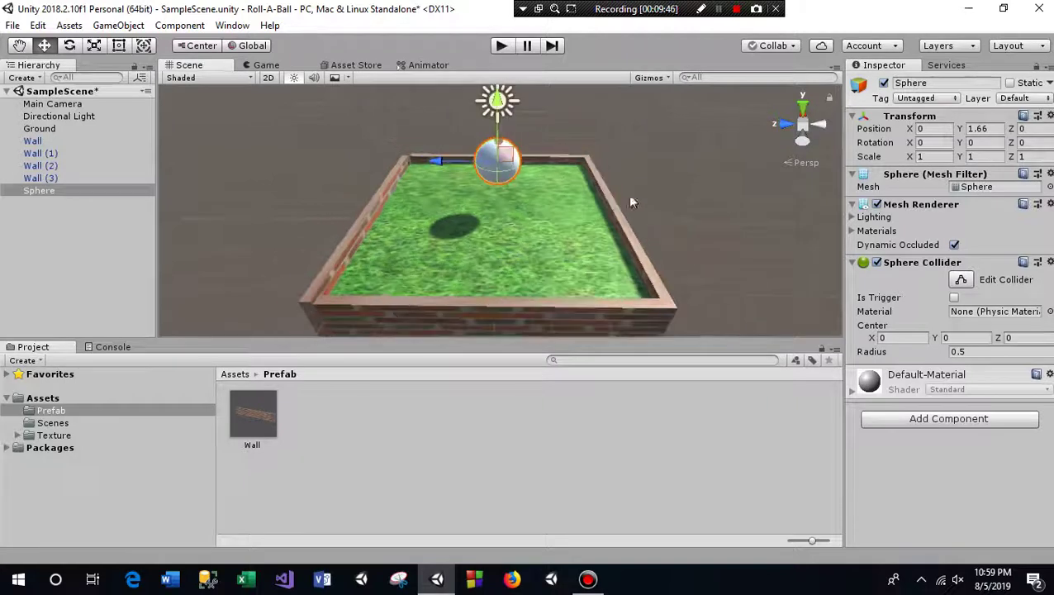
{"action": "left_click", "coordinate": [233, 376]}
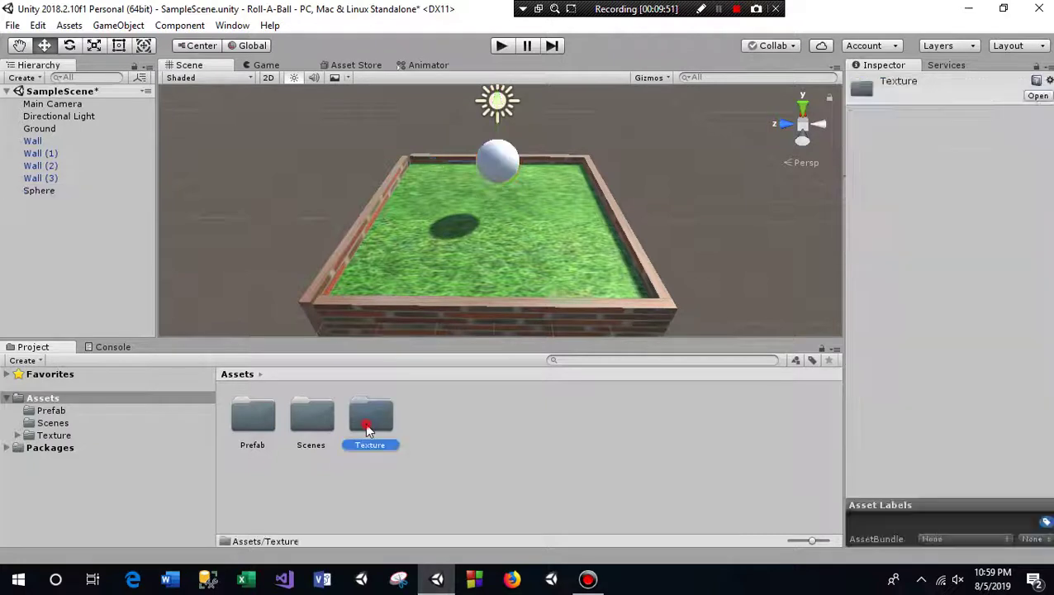
Apply the Football texture from the Texture folder to the sphere, rename it Ball, and frame it
{"action": "double_click", "coordinate": [367, 421]}
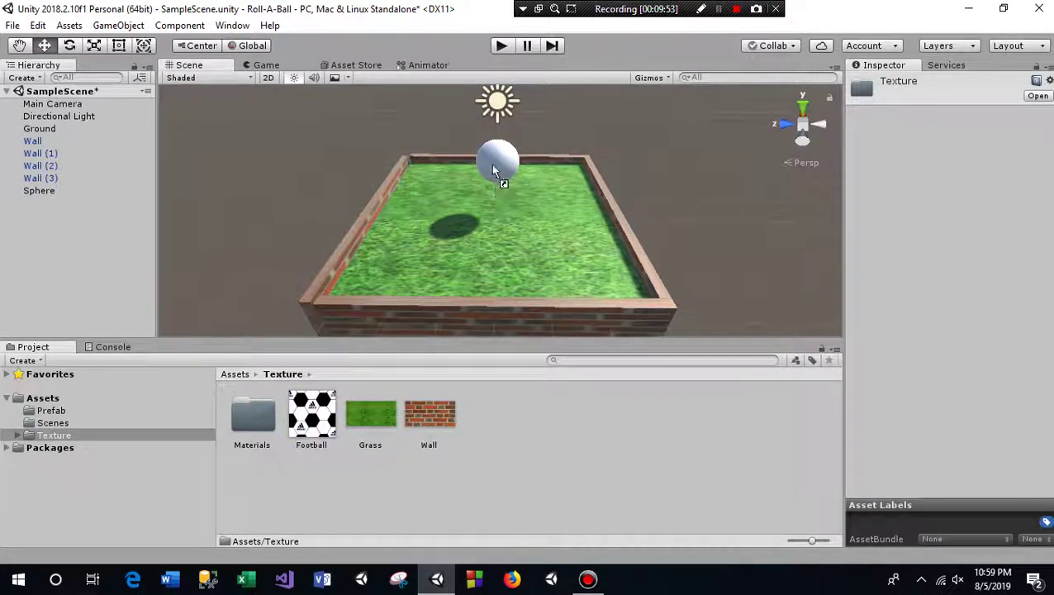
{"action": "mouse_move", "coordinate": [496, 222]}
{"action": "left_mouse_down"}
{"action": "mouse_move", "coordinate": [47, 201]}
{"action": "mouse_move", "coordinate": [191, 199]}
{"action": "mouse_move", "coordinate": [497, 157]}
{"action": "left_mouse_up"}
{"action": "left_click", "coordinate": [50, 191]}
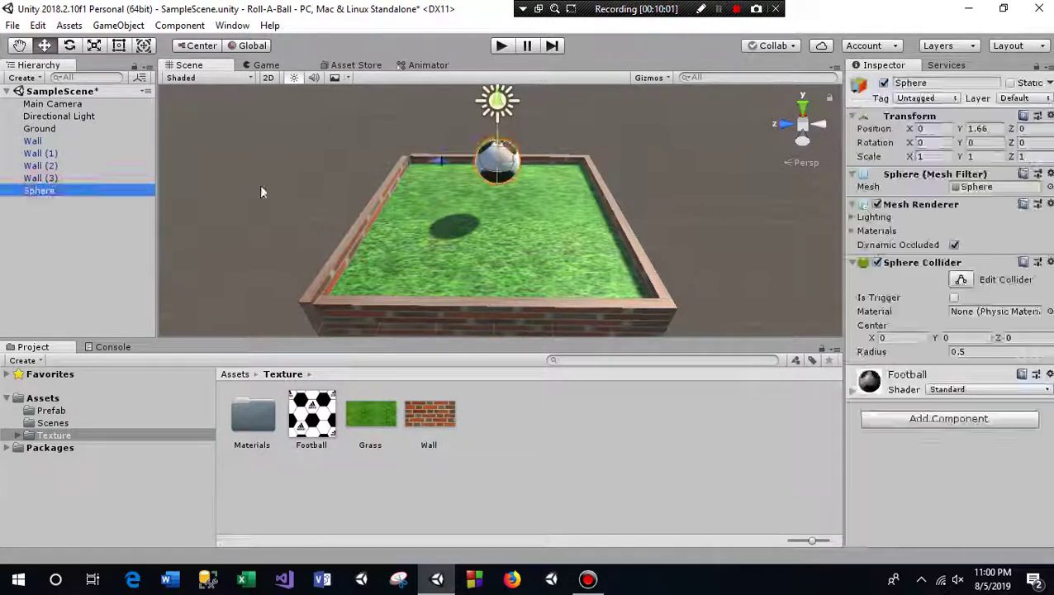
{"action": "left_click", "coordinate": [942, 83]}
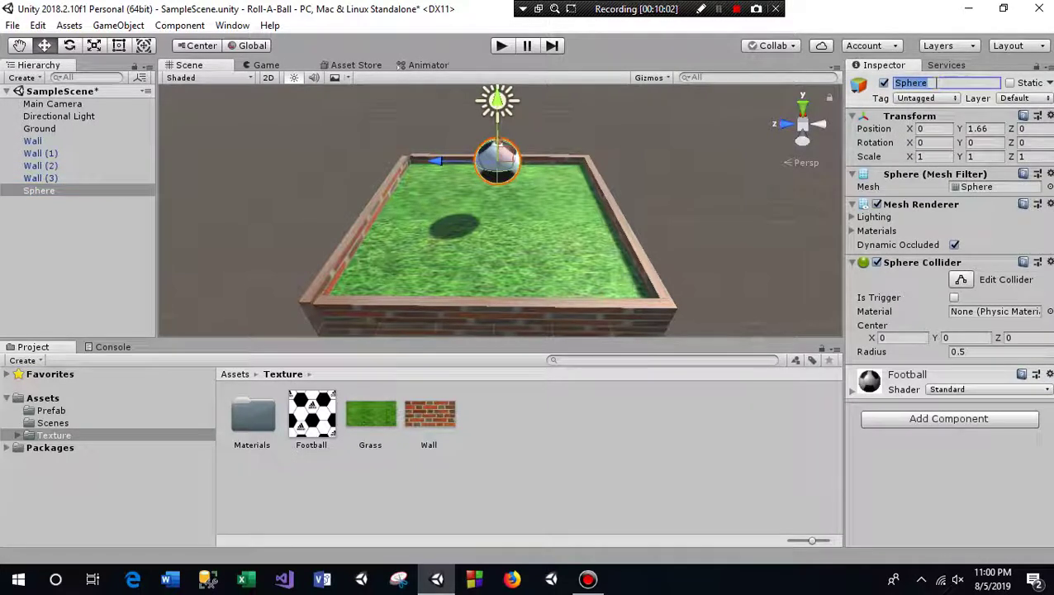
{"action": "type", "text": "Ball"}
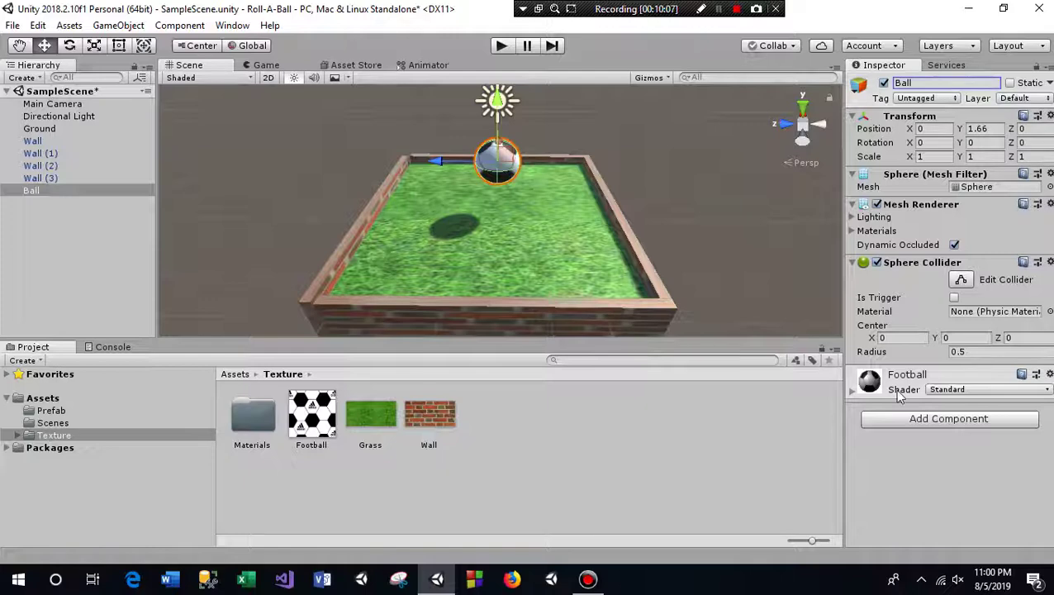
{"action": "scroll", "coordinate": [566, 167], "scroll_direction": "up", "scroll_amount": 3}
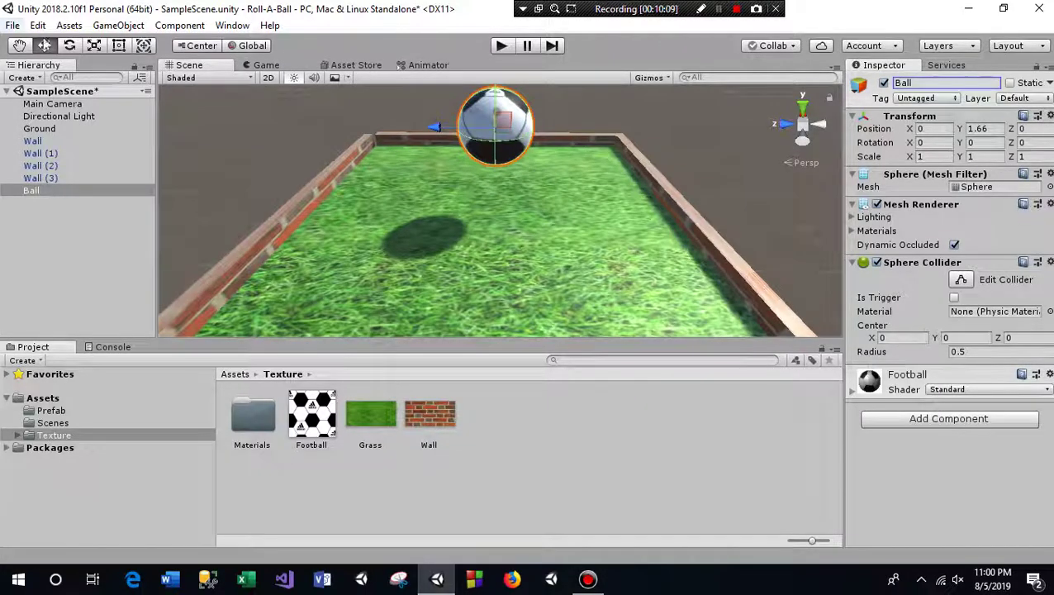
{"action": "left_click", "coordinate": [18, 45]}
{"action": "left_click_drag", "start_coordinate": [435, 276], "coordinate": [528, 170]}
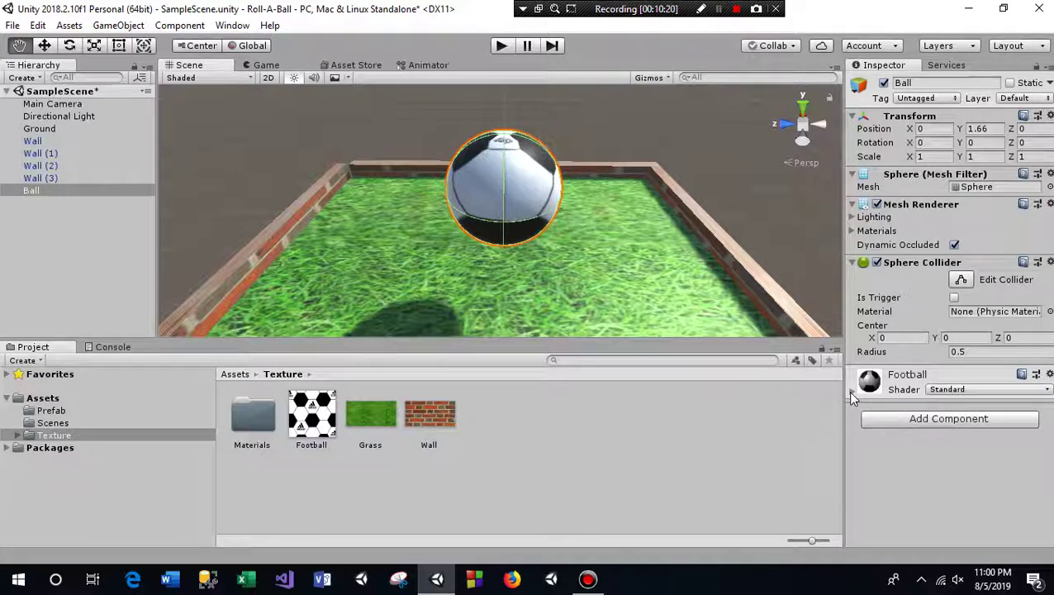
Set the Football material's tiling on the Ball to X 4.84 and Y 2.21
{"action": "left_click", "coordinate": [852, 392]}
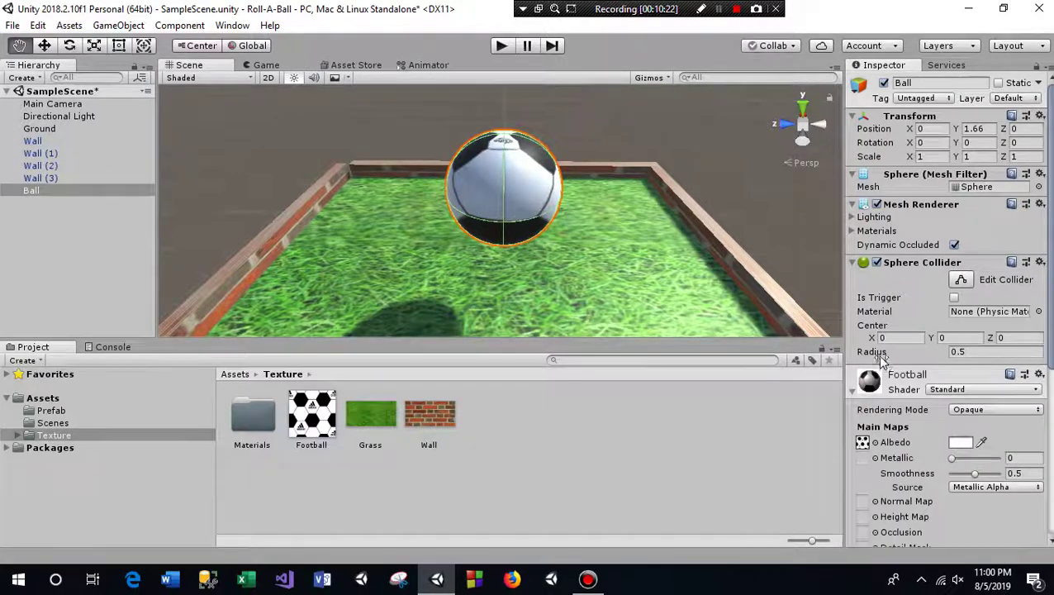
{"action": "scroll", "coordinate": [901, 391], "scroll_direction": "down", "scroll_amount": 5}
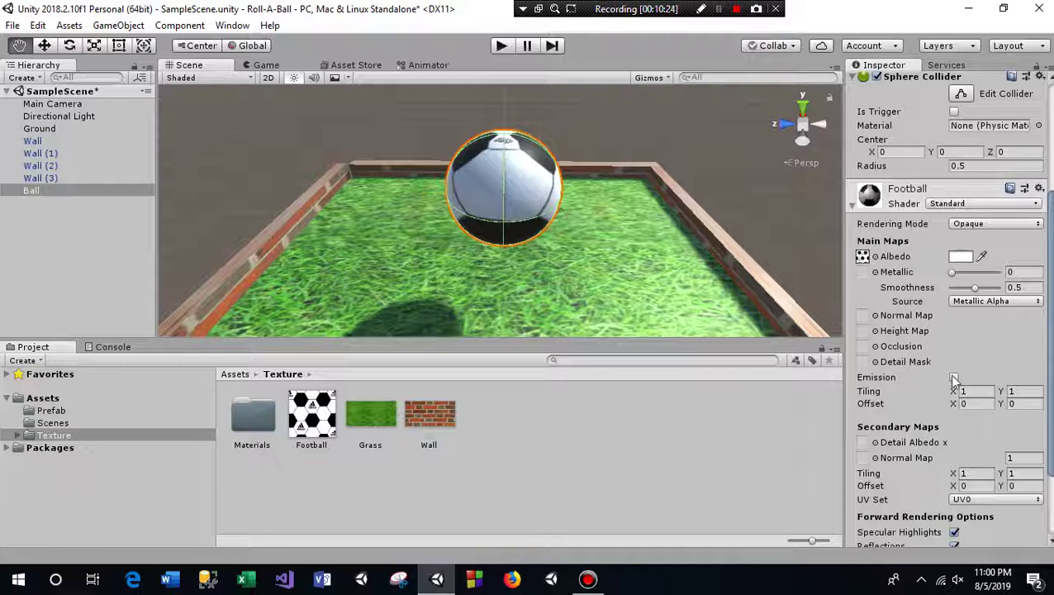
{"action": "scroll", "coordinate": [867, 339], "scroll_direction": "down", "scroll_amount": 1}
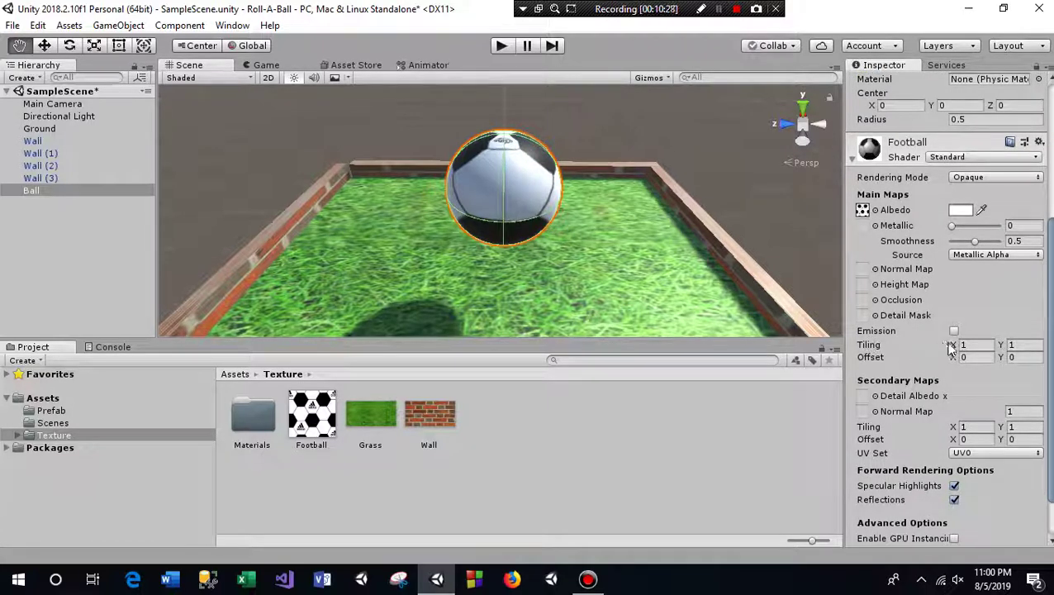
{"action": "left_click_drag", "start_coordinate": [952, 345], "coordinate": [1046, 355]}
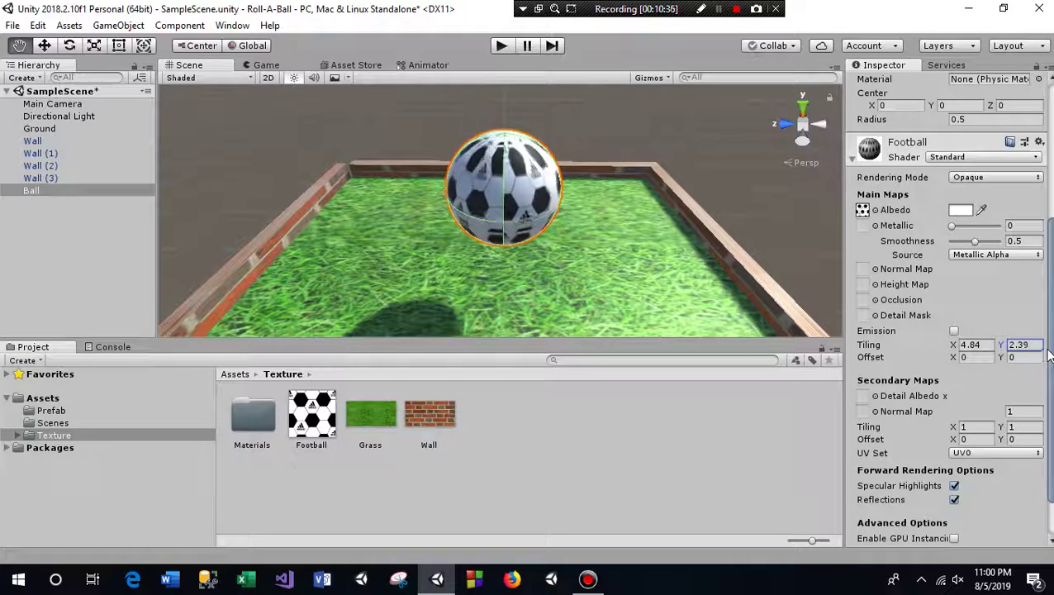
Tilt the Scene view down over the arena and preview the shot in the Game view
{"action": "scroll", "coordinate": [594, 232], "scroll_direction": "down", "scroll_amount": 3}
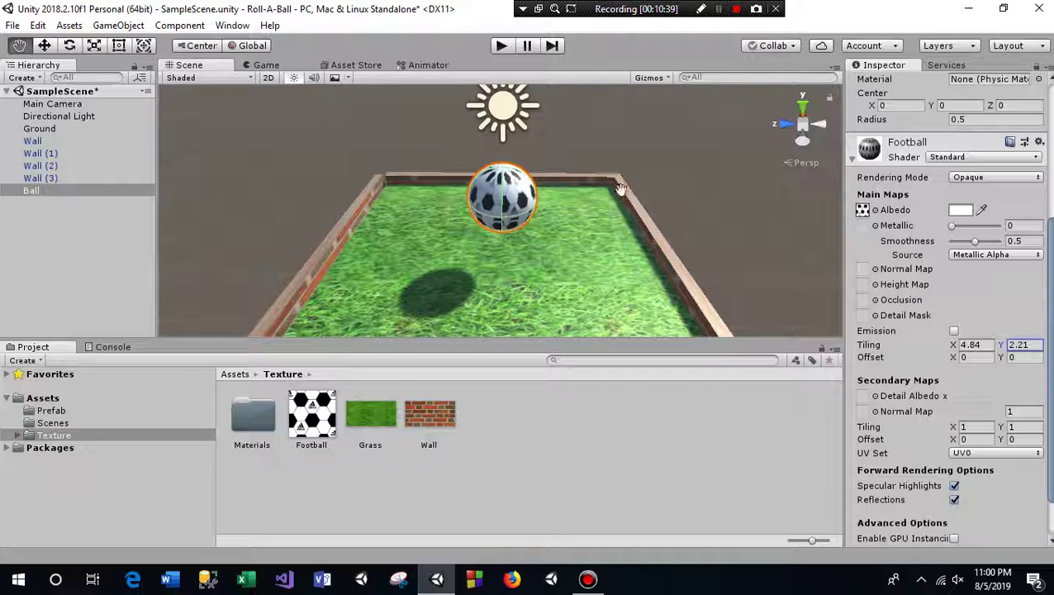
{"action": "scroll", "coordinate": [620, 190], "scroll_direction": "down", "scroll_amount": 2}
{"action": "mouse_move", "coordinate": [318, 167]}
{"action": "left_mouse_down", "text": "alt"}
{"action": "mouse_move", "coordinate": [326, 145]}
{"action": "mouse_move", "coordinate": [331, 169]}
{"action": "mouse_move", "coordinate": [388, 176]}
{"action": "left_mouse_up", "text": "alt"}
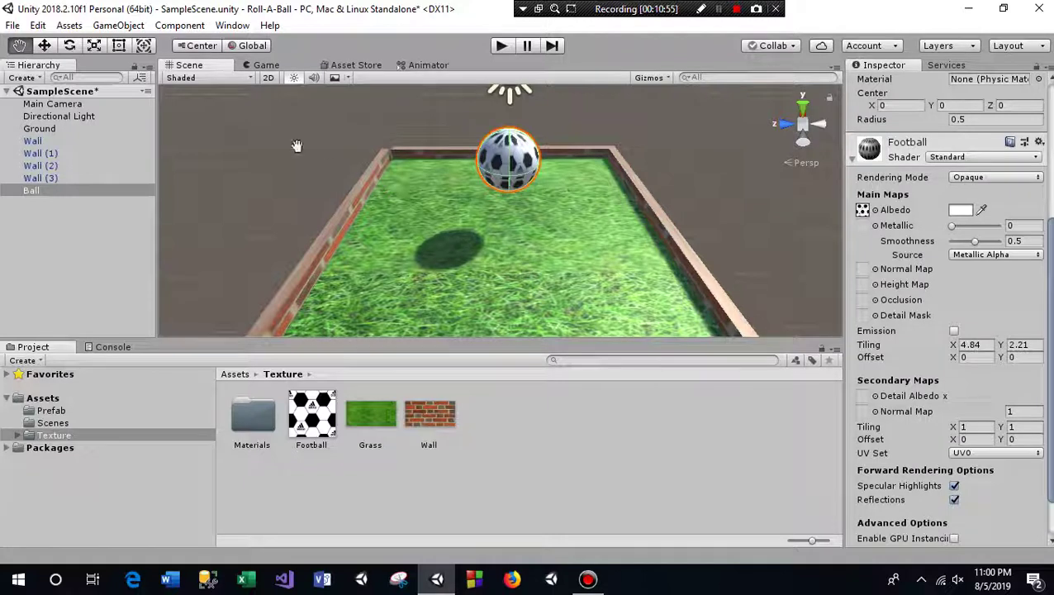
{"action": "left_click", "coordinate": [266, 66]}
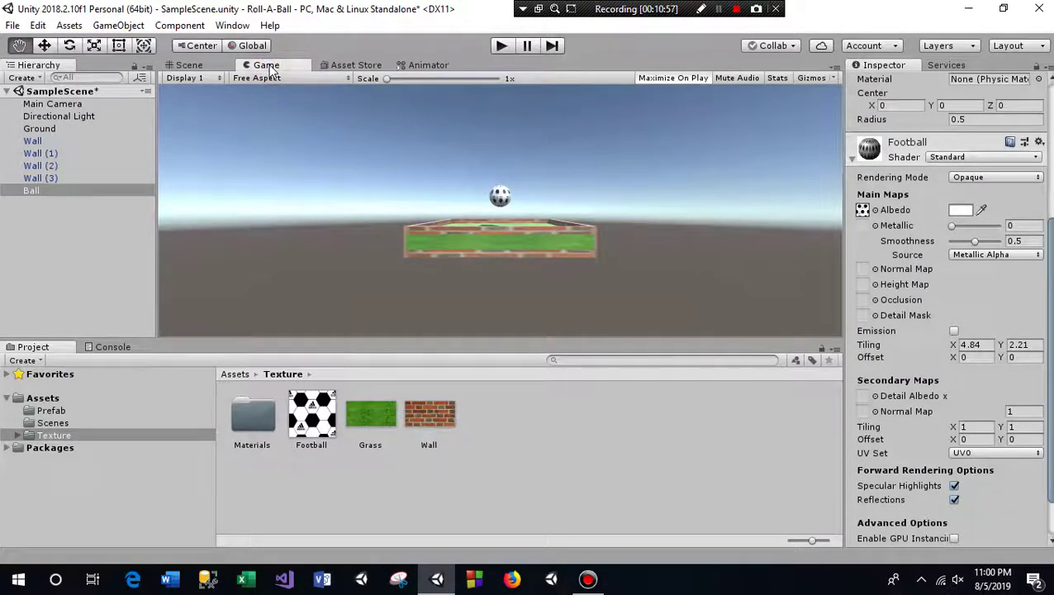
Align Main Camera with the Scene viewpoint (X -4.35, Y 3.88, tilted 36.8°)
{"action": "left_click", "coordinate": [195, 66]}
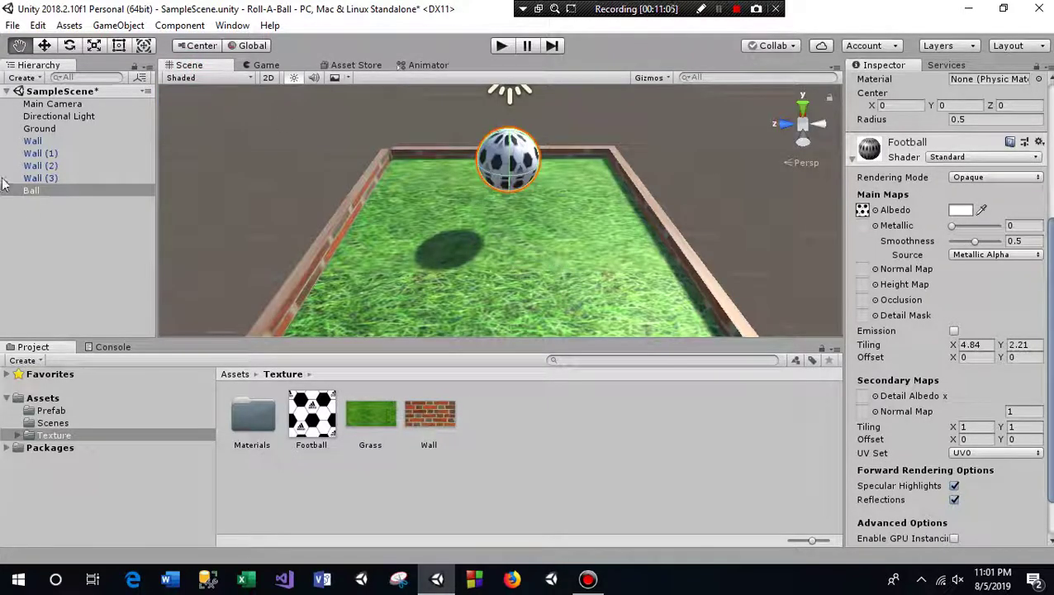
{"action": "left_click", "coordinate": [38, 105]}
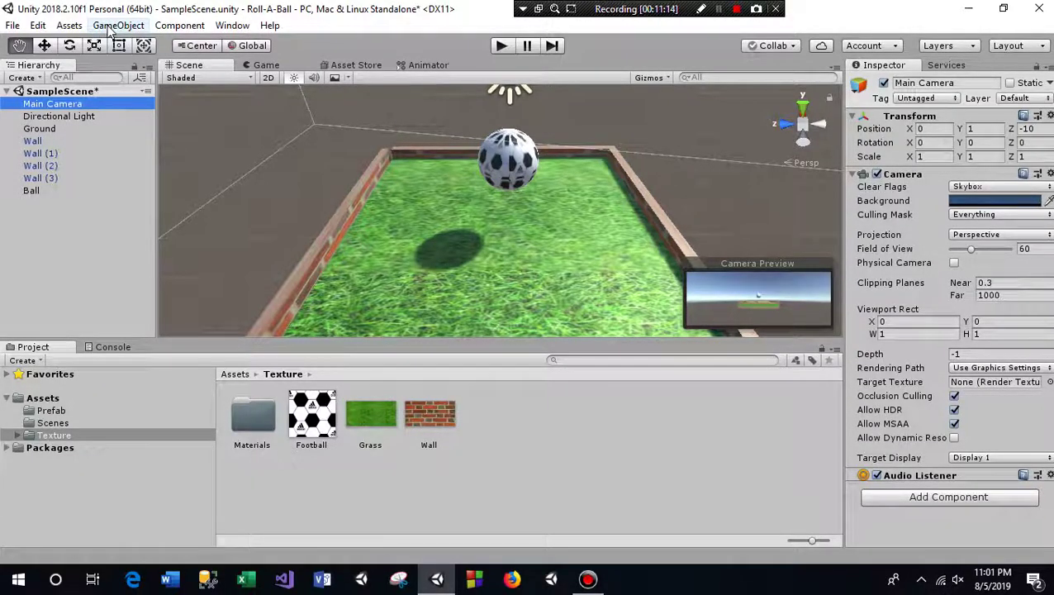
{"action": "left_click", "coordinate": [114, 26]}
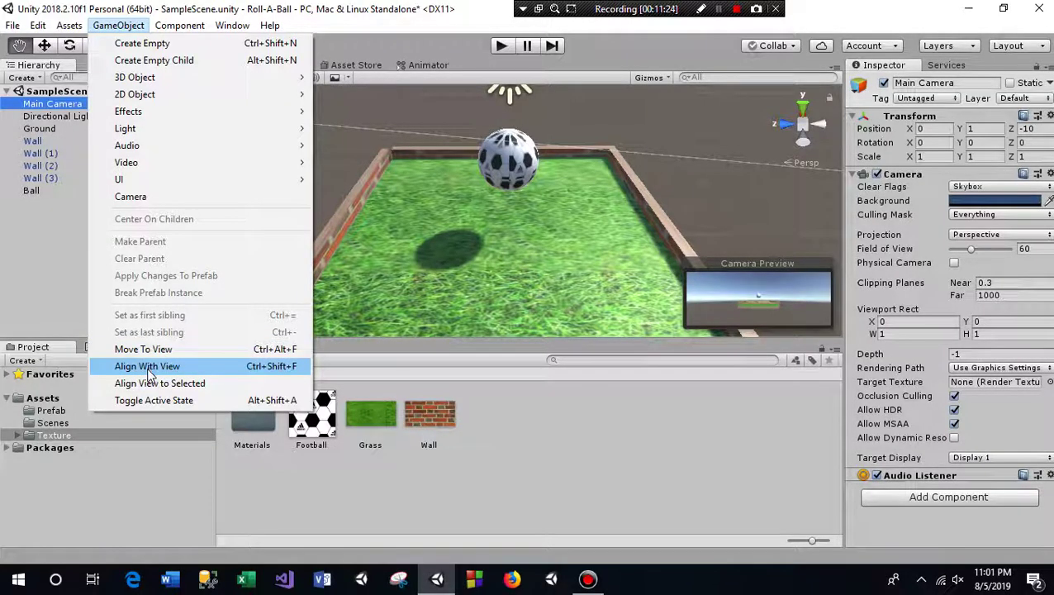
{"action": "left_click", "coordinate": [148, 368]}
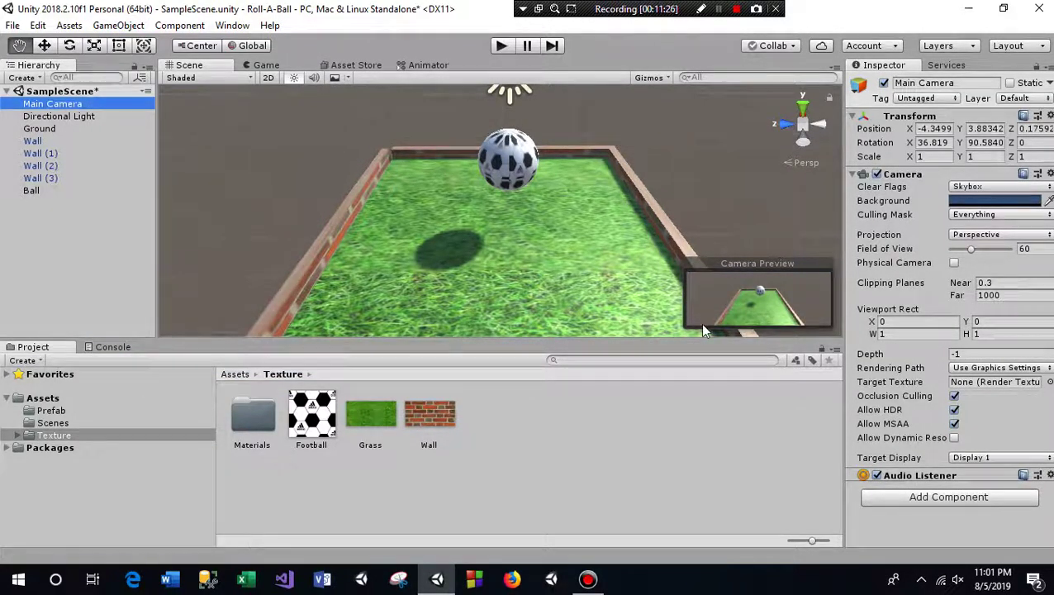
Check the new framing in the Game view and run a quick Play-mode test
{"action": "left_click", "coordinate": [266, 66]}
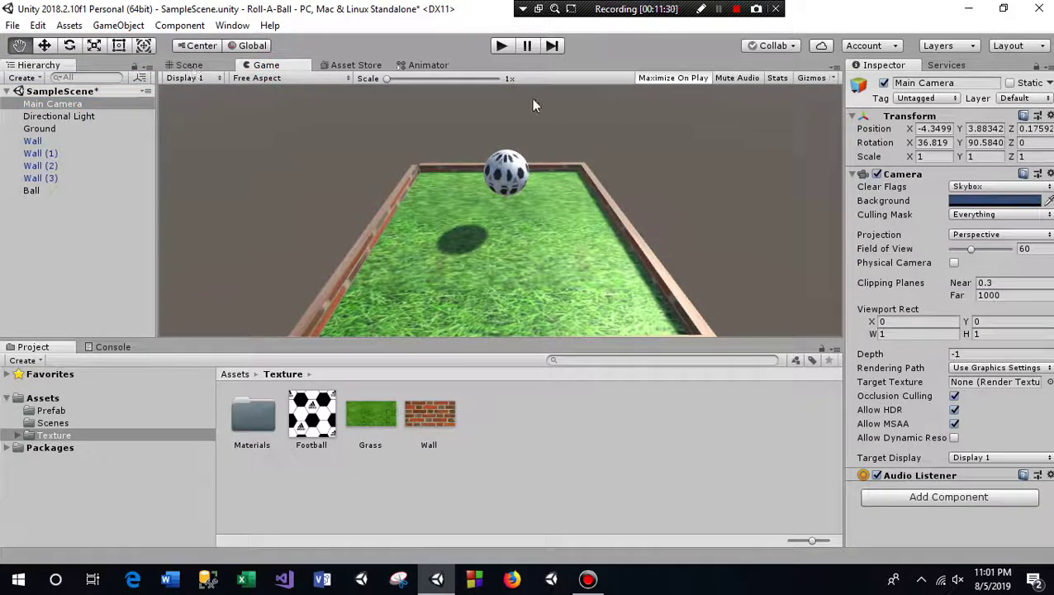
{"action": "left_click", "coordinate": [499, 47]}
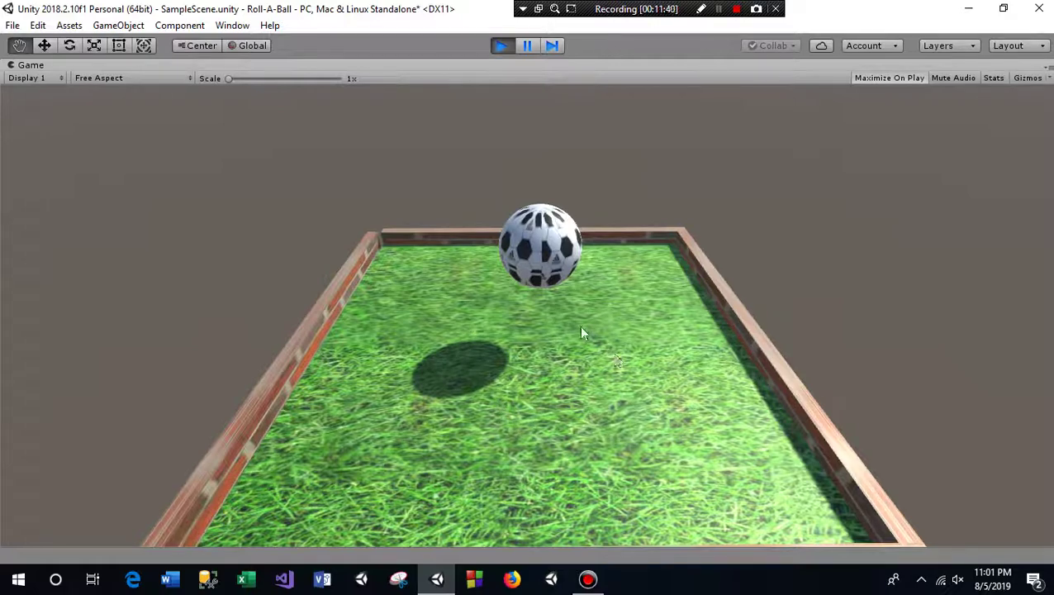
{"action": "left_click", "coordinate": [501, 47]}
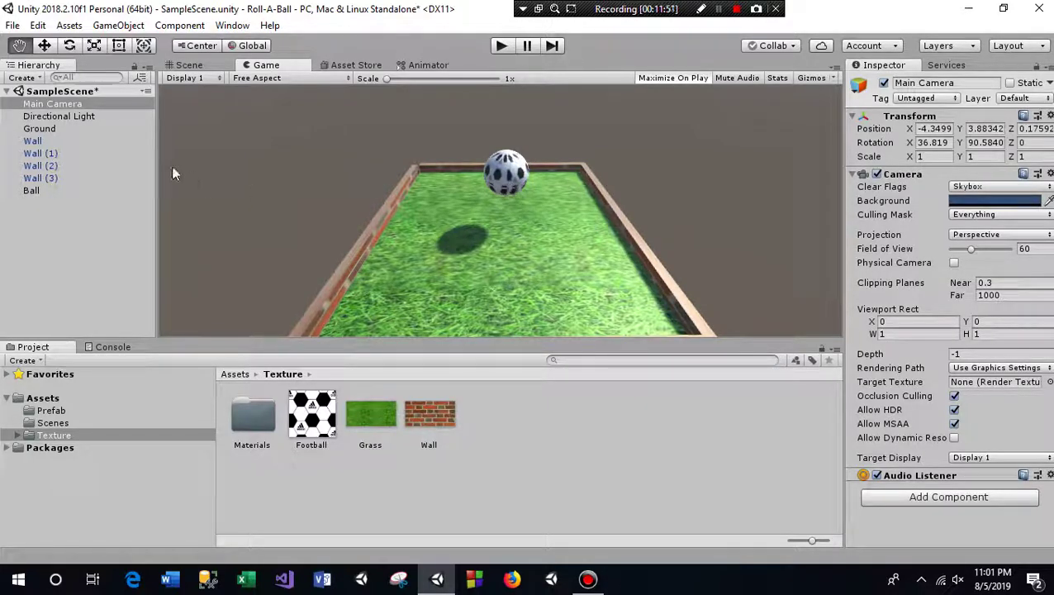
Add a Rigidbody component (mass 1, gravity on) to the Ball and collapse its panels
{"action": "left_click", "coordinate": [34, 193]}
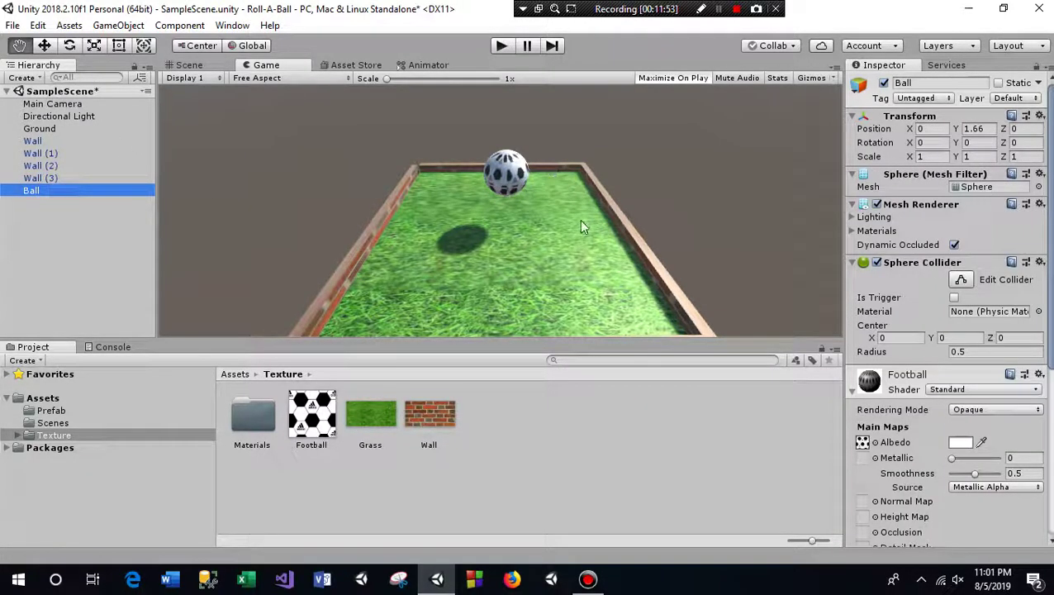
{"action": "left_click", "coordinate": [852, 392]}
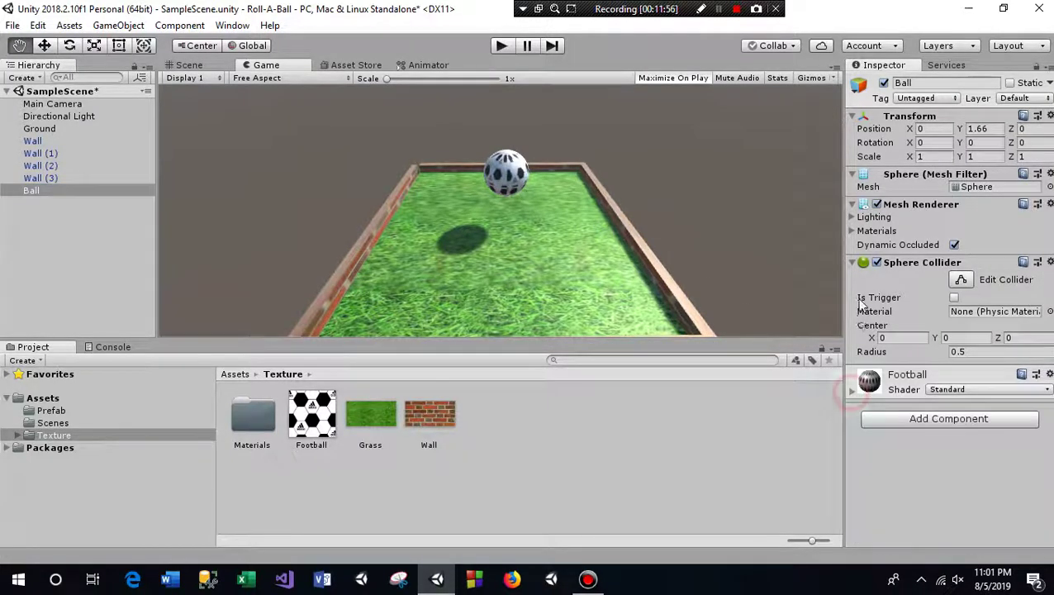
{"action": "left_click", "coordinate": [853, 262]}
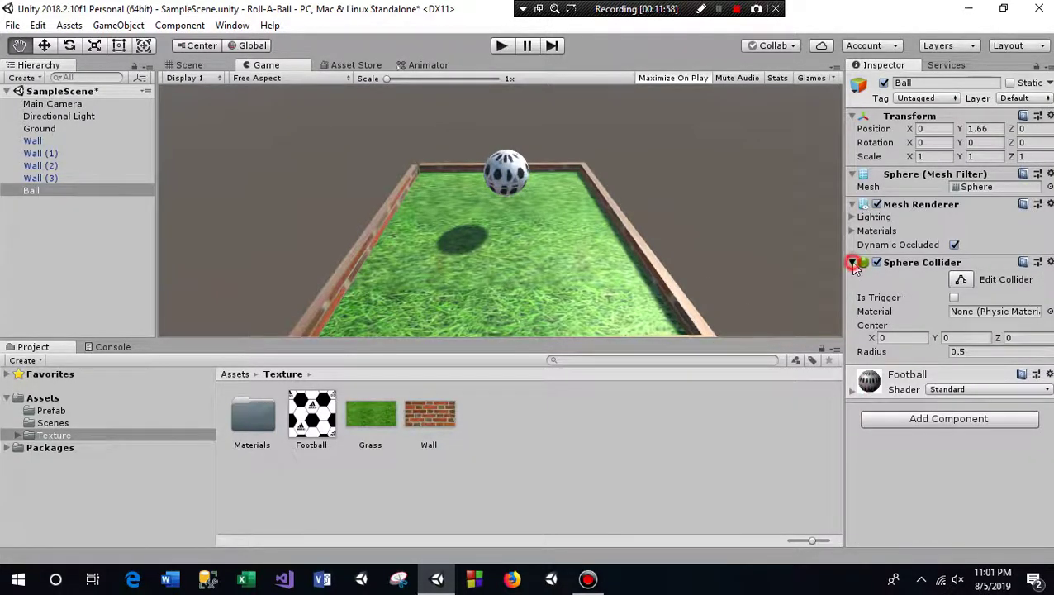
{"action": "left_click", "coordinate": [40, 188]}
{"action": "left_click", "coordinate": [937, 328]}
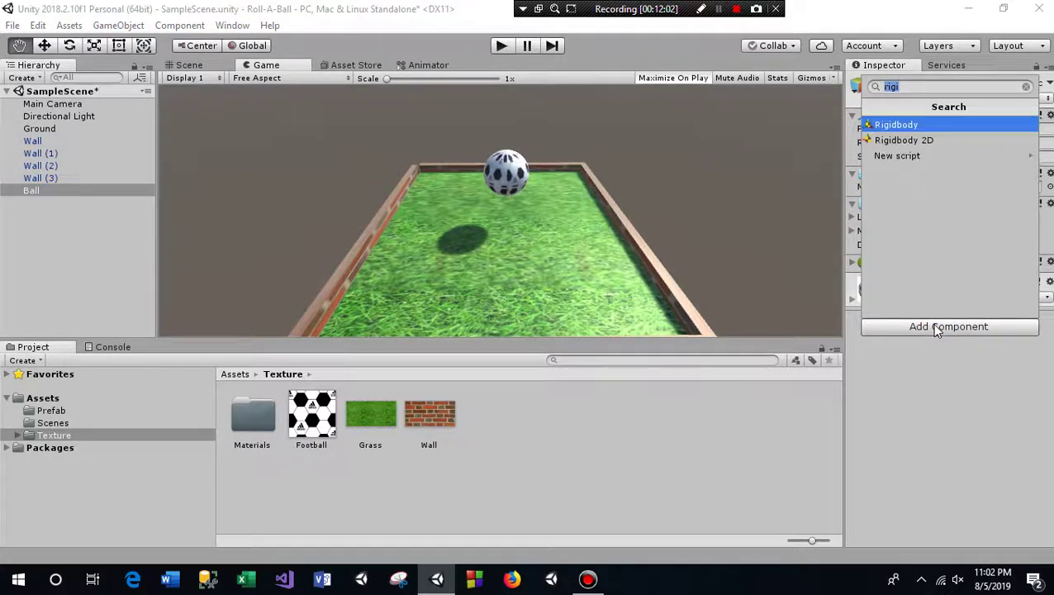
{"action": "type", "text": "Rig"}
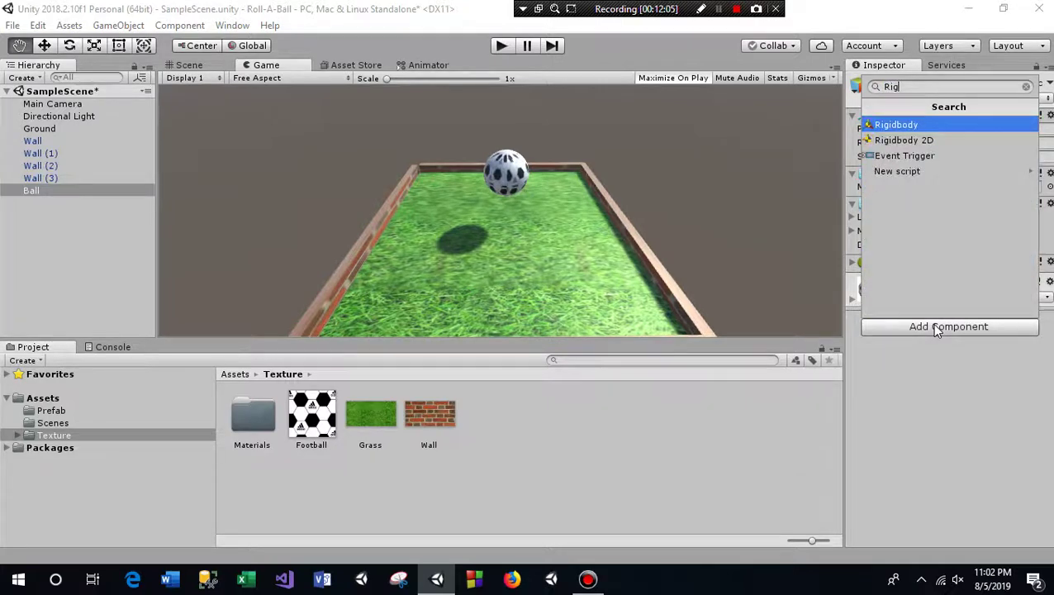
{"action": "type", "text": "id"}
{"action": "key", "text": "Down"}
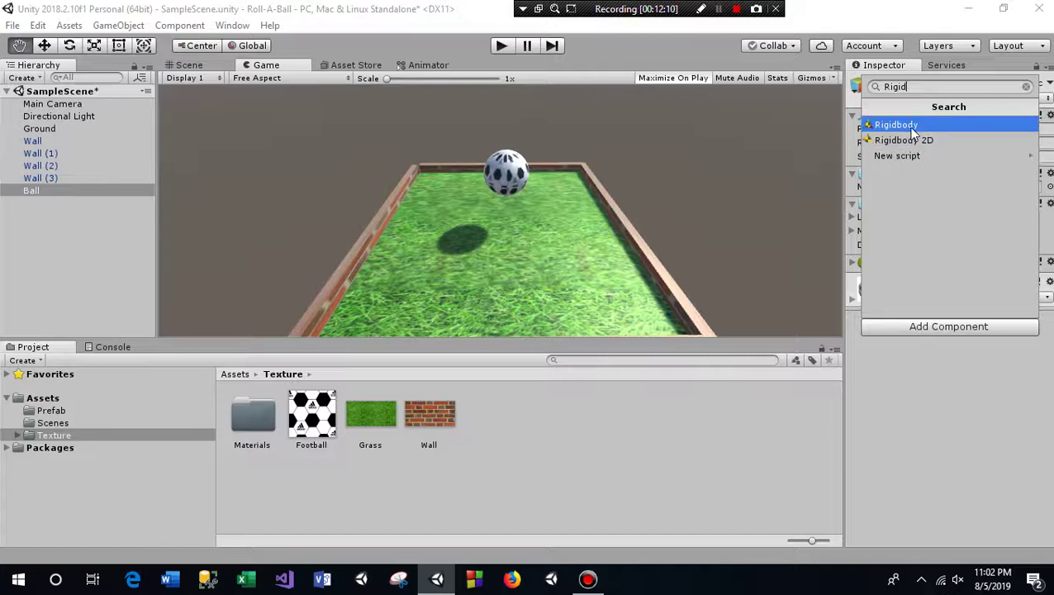
{"action": "left_click", "coordinate": [912, 129]}
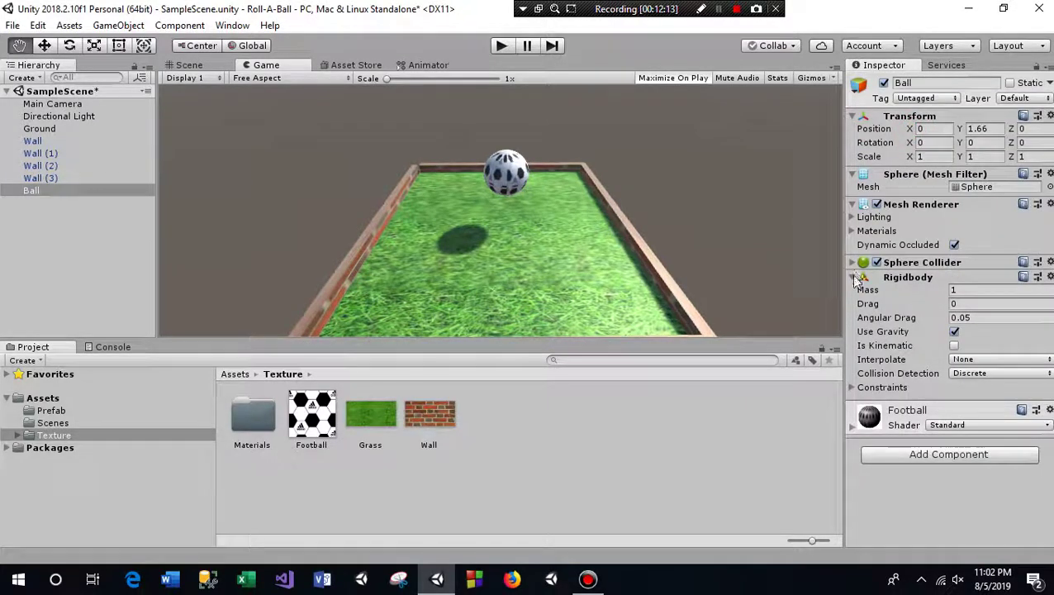
{"action": "left_click", "coordinate": [854, 280]}
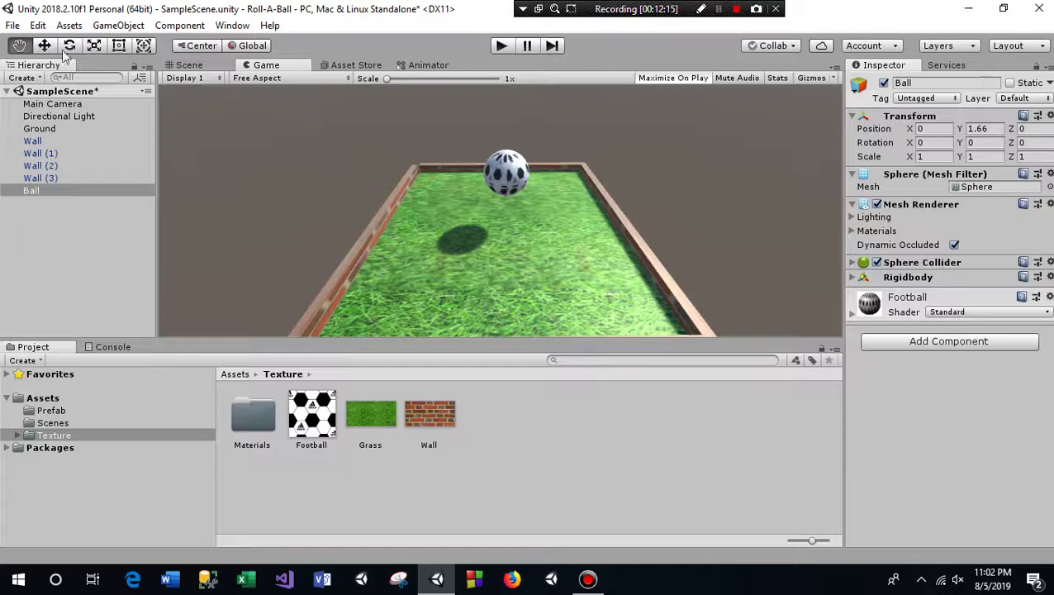
Save the scene, then play it to watch the Ball fall onto the grass before stopping
{"action": "left_click", "coordinate": [38, 25]}
{"action": "mouse_move", "coordinate": [12, 25]}
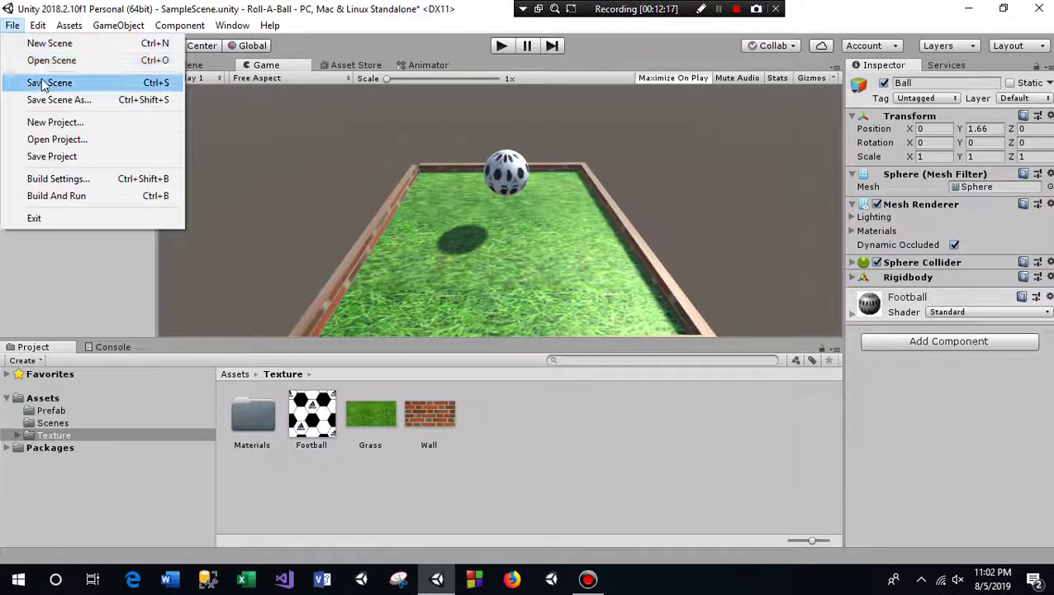
{"action": "left_click", "coordinate": [45, 83]}
{"action": "left_click", "coordinate": [500, 48]}
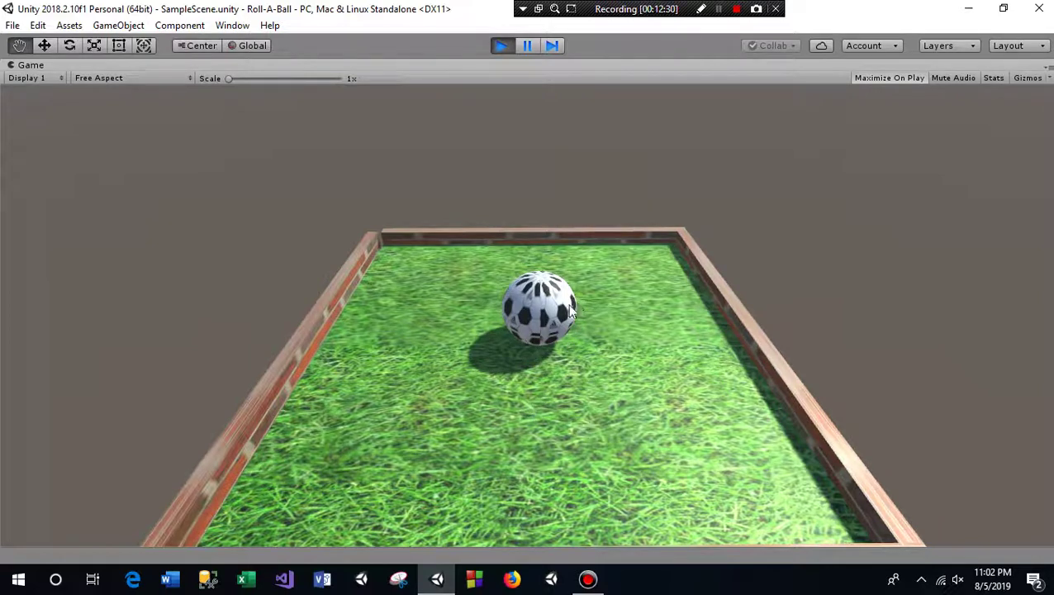
{"action": "left_click", "coordinate": [503, 45]}
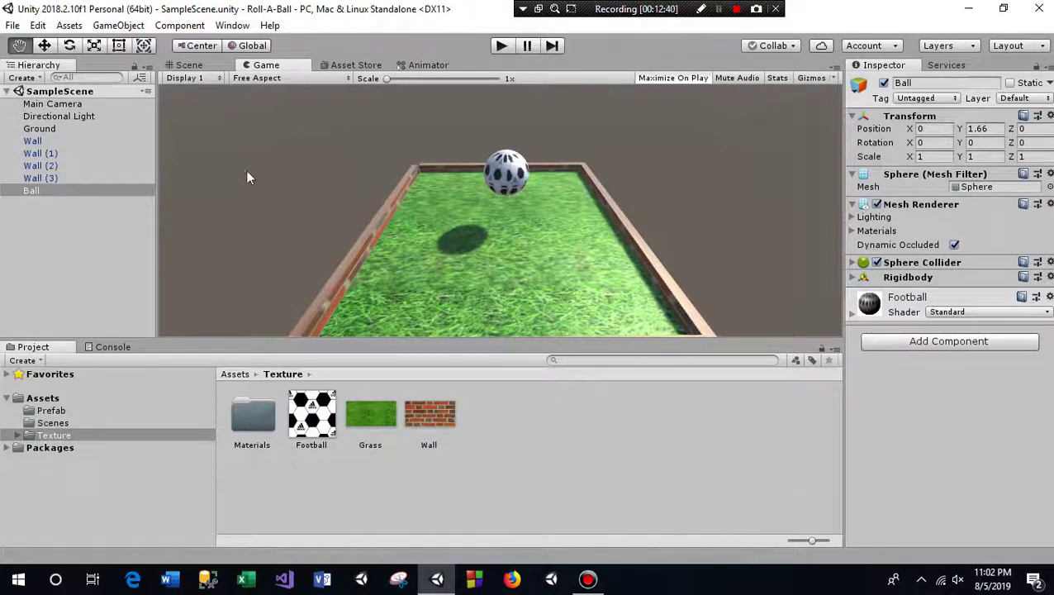
Return to the Scene view and zoom in on the ball
{"action": "left_click", "coordinate": [189, 64]}
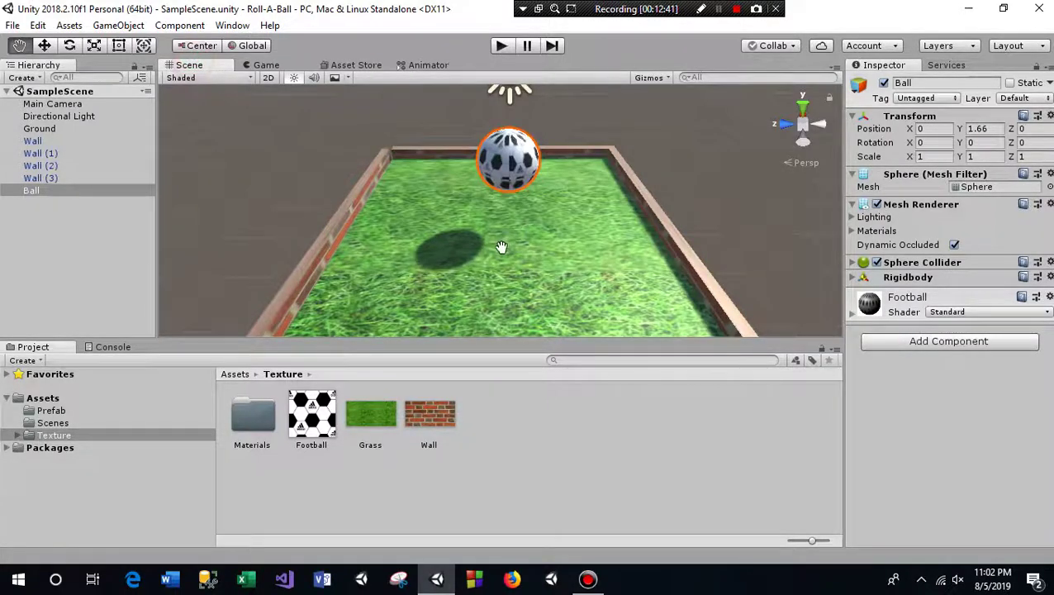
{"action": "scroll", "coordinate": [487, 215], "scroll_direction": "up", "scroll_amount": 3}
{"action": "left_click_drag", "start_coordinate": [483, 203], "coordinate": [458, 230]}
{"action": "scroll", "coordinate": [462, 232], "scroll_direction": "down", "scroll_amount": 2}
{"action": "scroll", "coordinate": [471, 233], "scroll_direction": "down", "scroll_amount": 2}
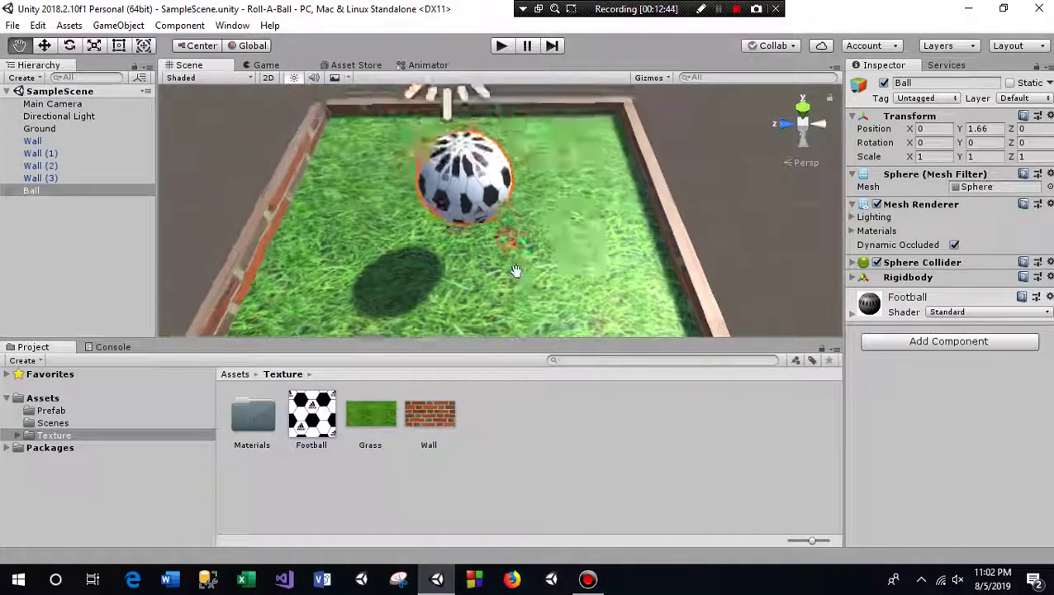
{"action": "scroll", "coordinate": [479, 234], "scroll_direction": "down", "scroll_amount": 2}
{"action": "scroll", "coordinate": [488, 235], "scroll_direction": "down", "scroll_amount": 2}
{"action": "scroll", "coordinate": [489, 235], "scroll_direction": "down", "scroll_amount": 1}
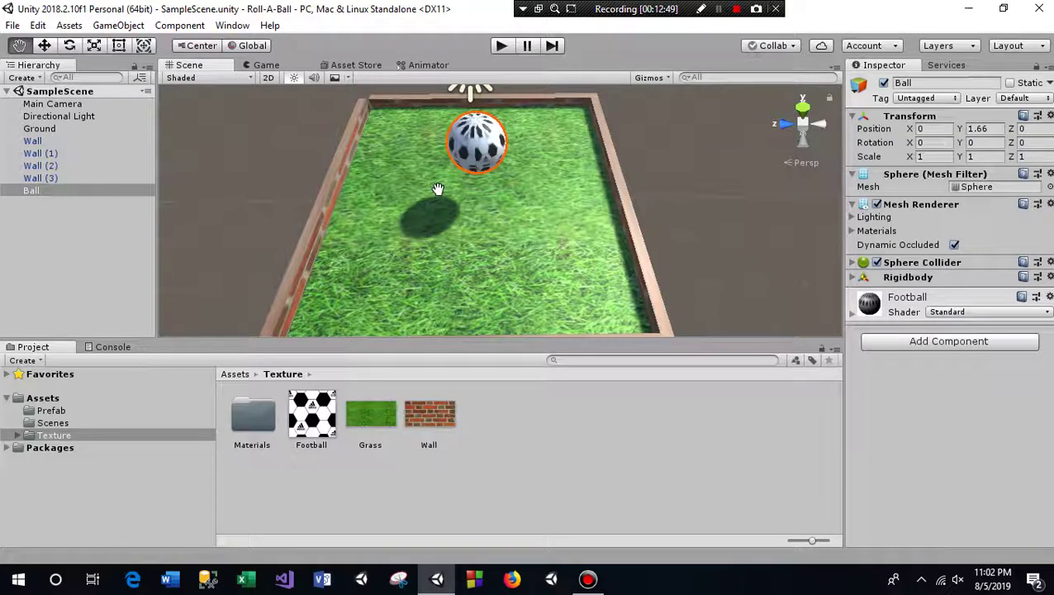
Add a new 3D Cube to the scene from the Hierarchy
{"action": "left_click", "coordinate": [28, 228]}
{"action": "right_click", "coordinate": [33, 231]}
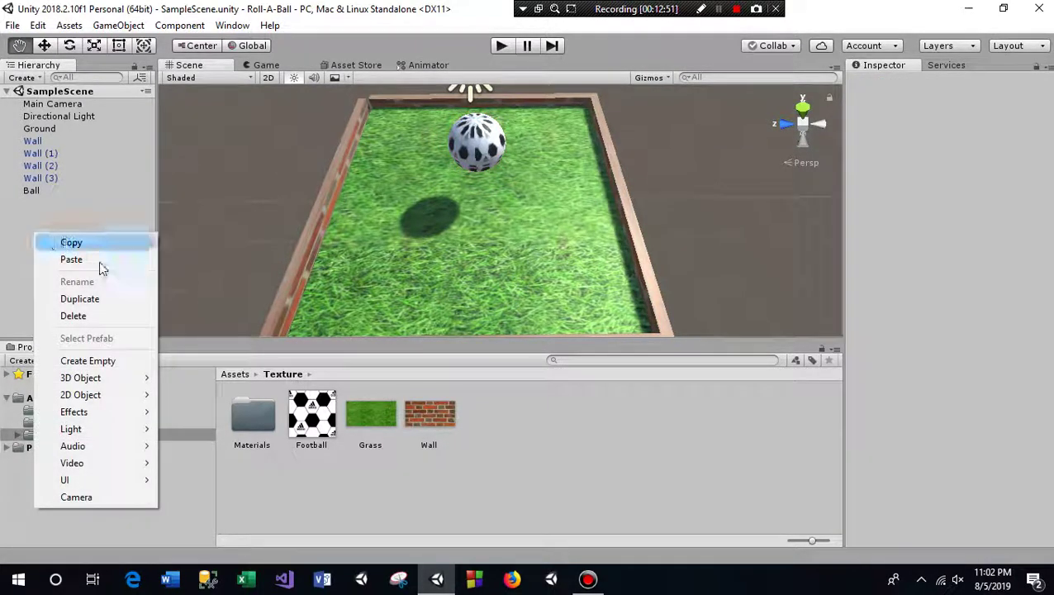
{"action": "right_click", "coordinate": [8, 216]}
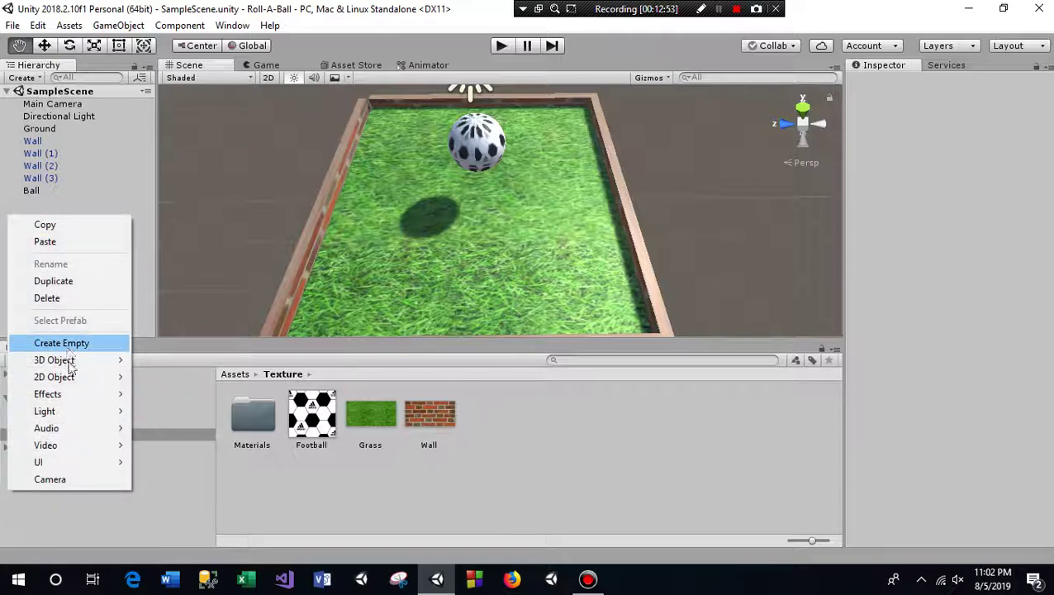
{"action": "mouse_move", "coordinate": [71, 363]}
{"action": "left_click", "coordinate": [173, 362]}
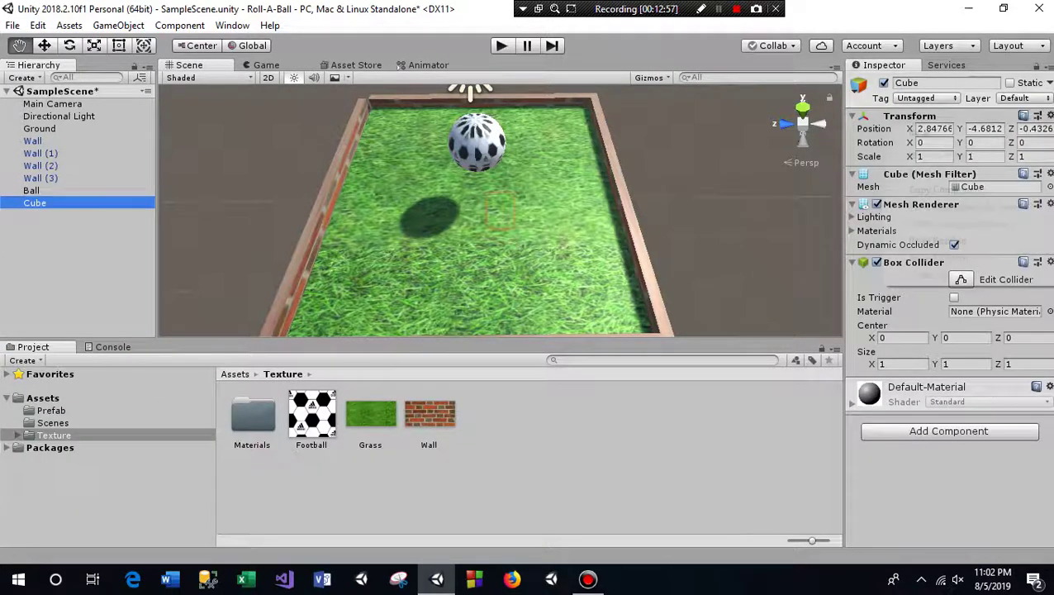
Reset the cube's Transform so it sits at X 0, Z 0 under the Ball
{"action": "left_click", "coordinate": [1050, 115]}
{"action": "left_click", "coordinate": [919, 133]}
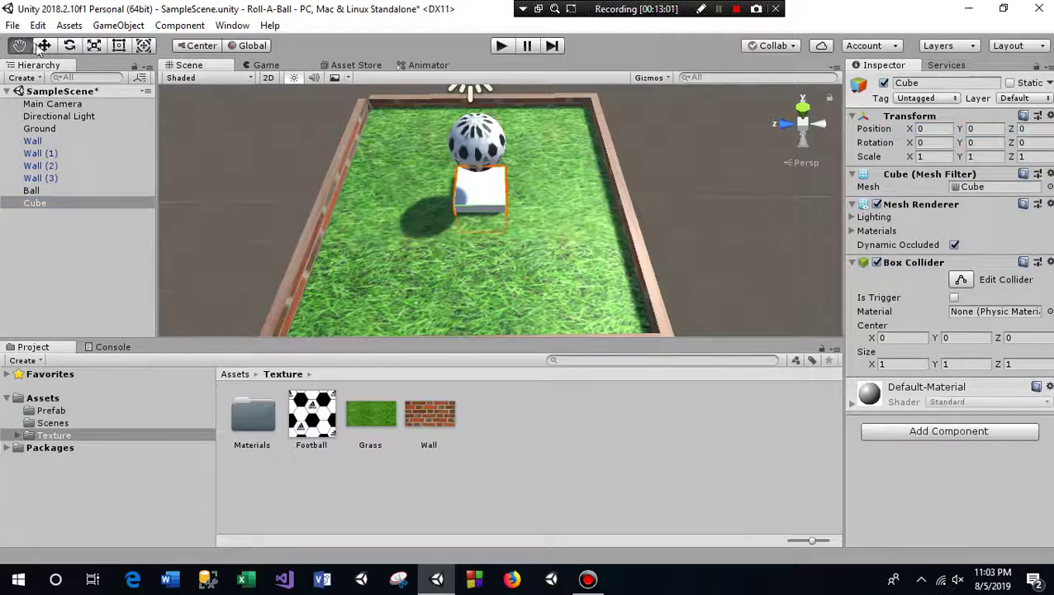
{"action": "left_click", "coordinate": [43, 46]}
Move the cube above the grass beside the ball, to X -1.187, Y 1.109, Z 0.609
{"action": "mouse_move", "coordinate": [478, 165]}
{"action": "left_mouse_down"}
{"action": "mouse_move", "coordinate": [468, 115]}
{"action": "mouse_move", "coordinate": [469, 153]}
{"action": "left_mouse_up"}
{"action": "left_click", "coordinate": [21, 48]}
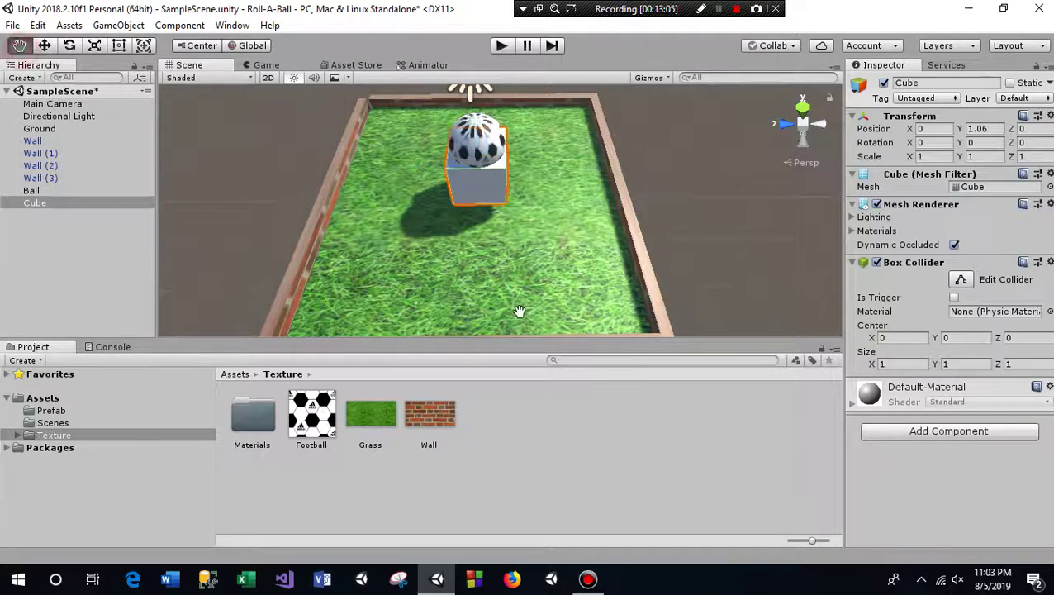
{"action": "mouse_move", "coordinate": [508, 278]}
{"action": "left_mouse_down", "text": "alt"}
{"action": "mouse_move", "coordinate": [404, 213]}
{"action": "mouse_move", "coordinate": [439, 247]}
{"action": "left_mouse_up", "text": "alt"}
{"action": "left_click", "coordinate": [43, 45]}
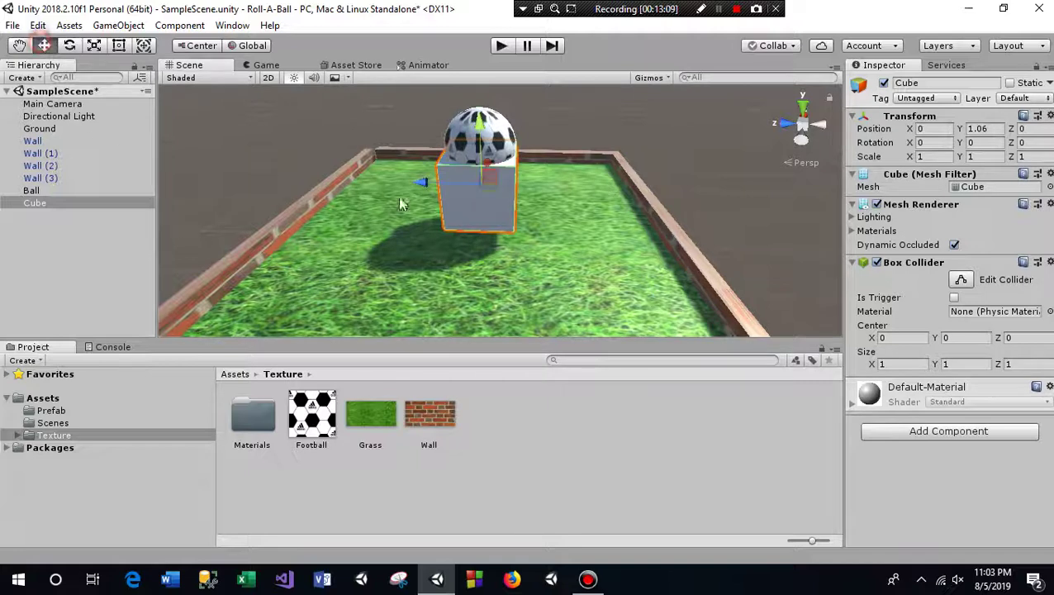
{"action": "left_click_drag", "start_coordinate": [426, 187], "coordinate": [339, 183]}
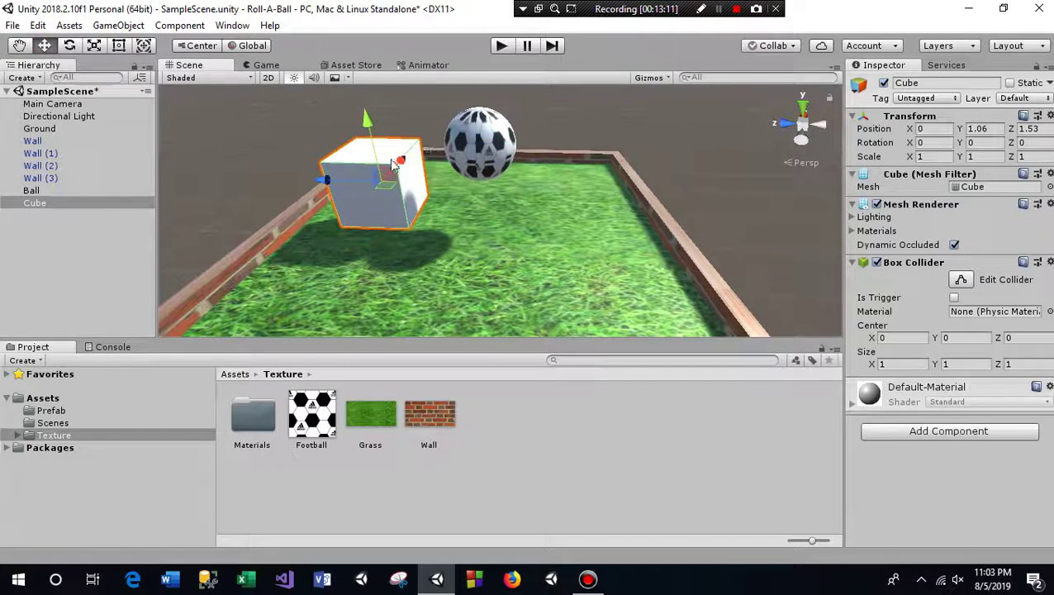
{"action": "left_click_drag", "start_coordinate": [403, 166], "coordinate": [329, 171]}
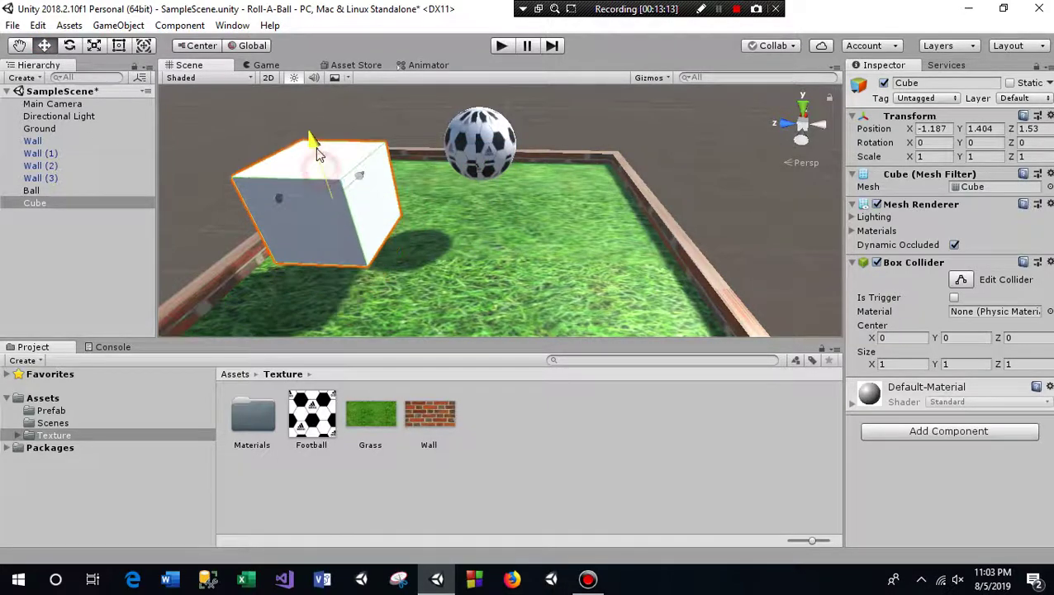
{"action": "left_click", "coordinate": [20, 46]}
{"action": "left_click_drag", "start_coordinate": [657, 232], "coordinate": [862, 247], "text": "alt"}
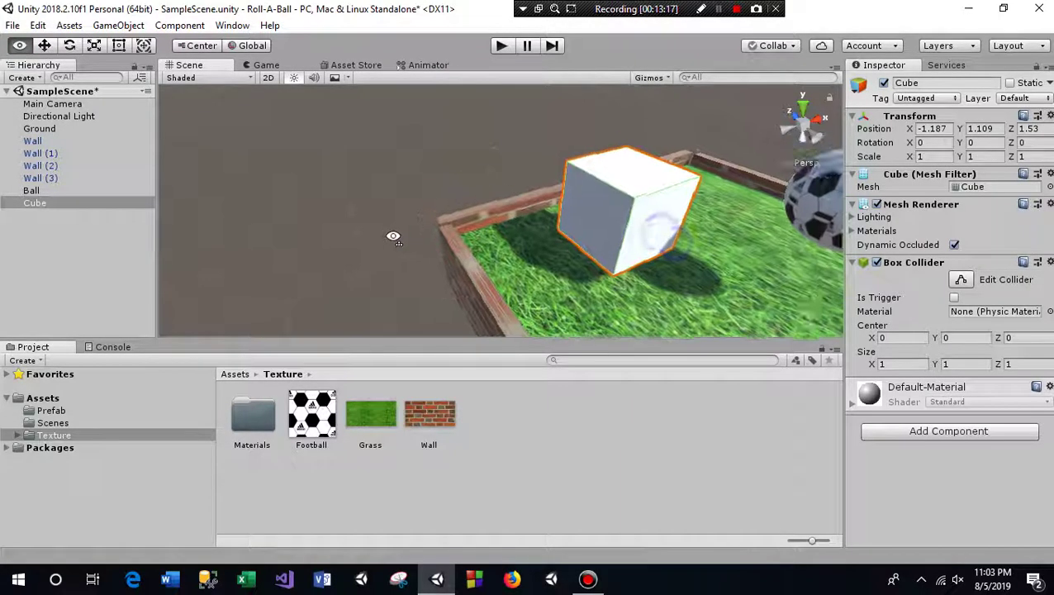
{"action": "mouse_move", "coordinate": [575, 242]}
{"action": "left_mouse_down", "text": "alt"}
{"action": "mouse_move", "coordinate": [518, 261]}
{"action": "mouse_move", "coordinate": [578, 259]}
{"action": "left_mouse_up", "text": "alt"}
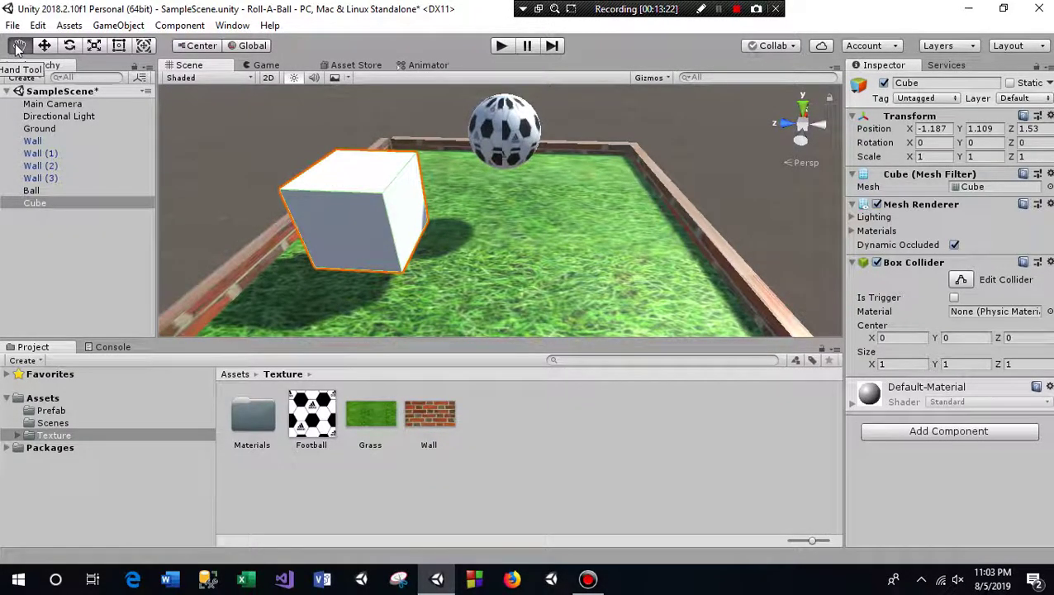
{"action": "left_click", "coordinate": [44, 47]}
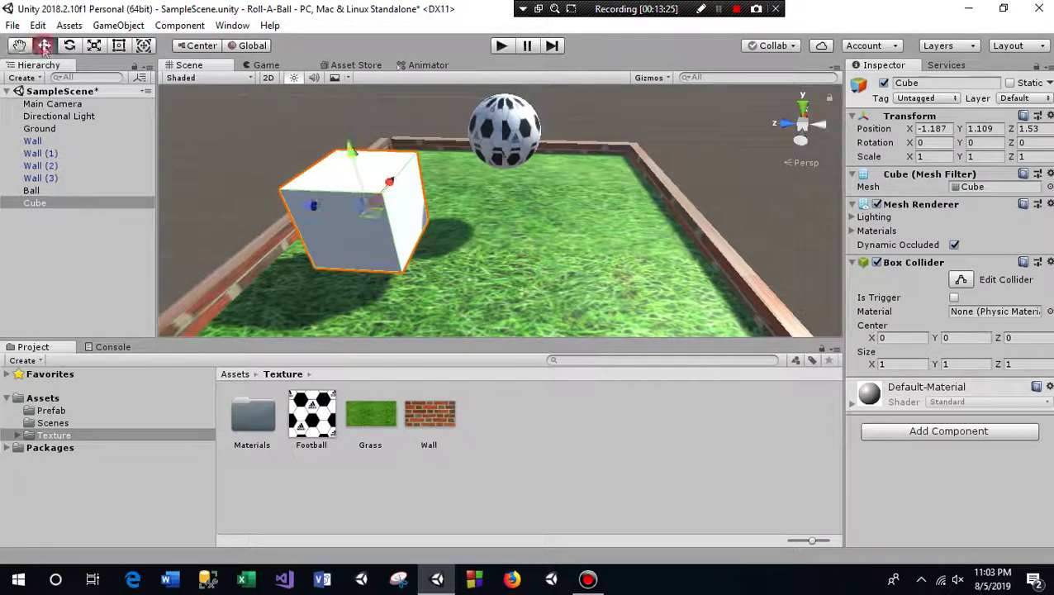
{"action": "left_click_drag", "start_coordinate": [328, 208], "coordinate": [389, 211]}
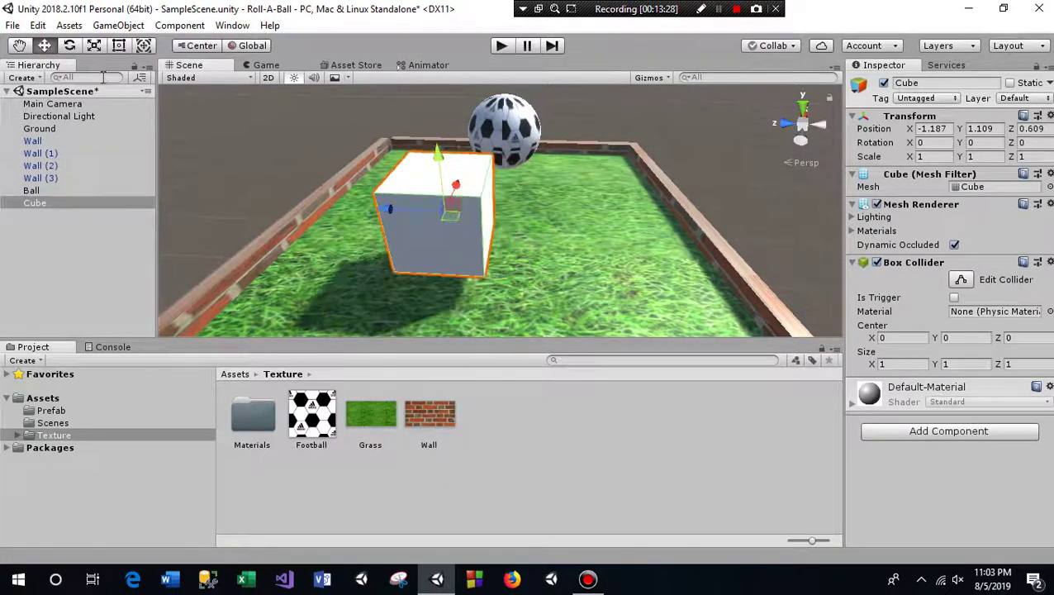
Shrink the cube uniformly to a scale of about 0.39335
{"action": "left_click", "coordinate": [70, 47]}
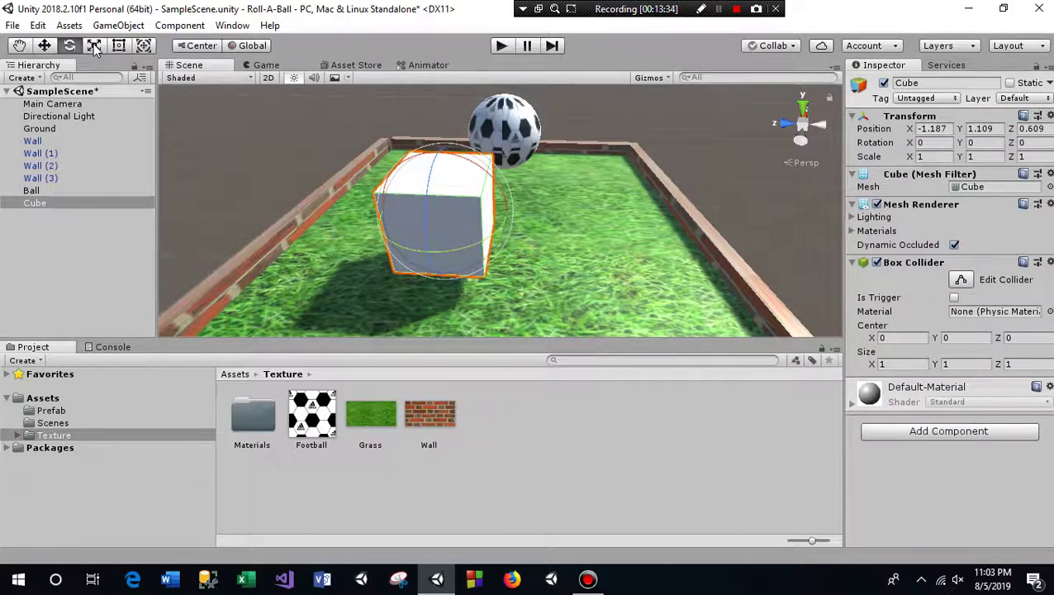
{"action": "left_click", "coordinate": [95, 47]}
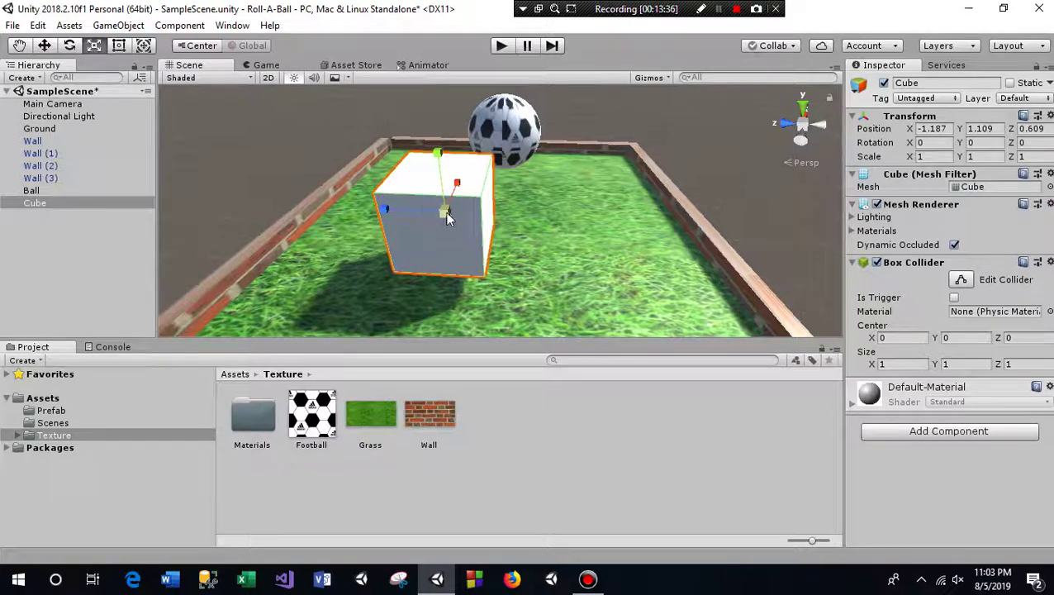
{"action": "mouse_move", "coordinate": [445, 212]}
{"action": "left_mouse_down"}
{"action": "mouse_move", "coordinate": [487, 275]}
{"action": "mouse_move", "coordinate": [464, 217]}
{"action": "mouse_move", "coordinate": [489, 275]}
{"action": "left_mouse_up"}
{"action": "key", "text": "w"}
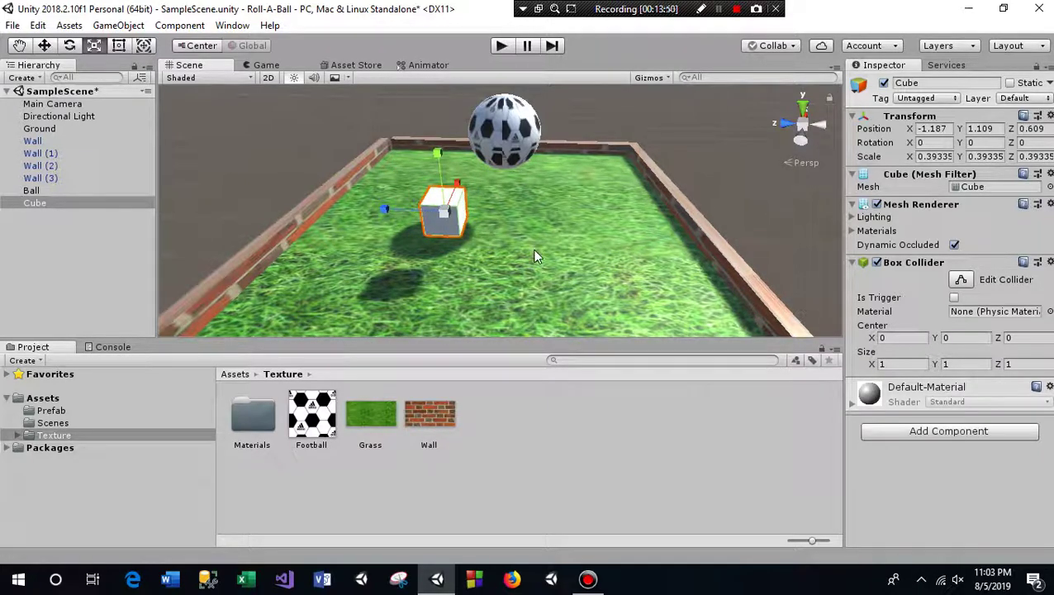
{"action": "left_click", "coordinate": [71, 46]}
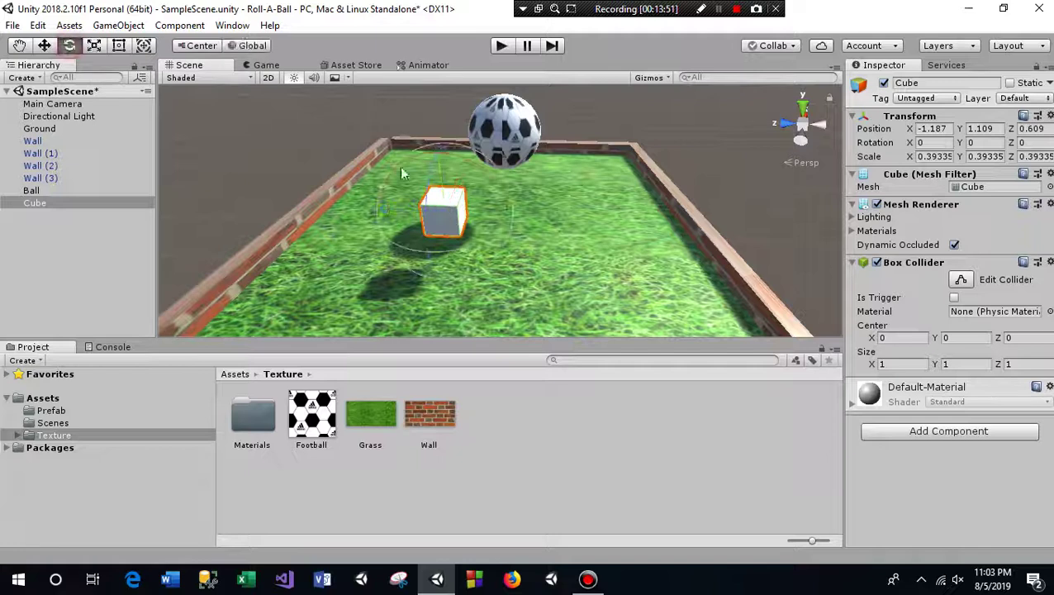
{"action": "left_click_drag", "start_coordinate": [425, 174], "coordinate": [416, 248]}
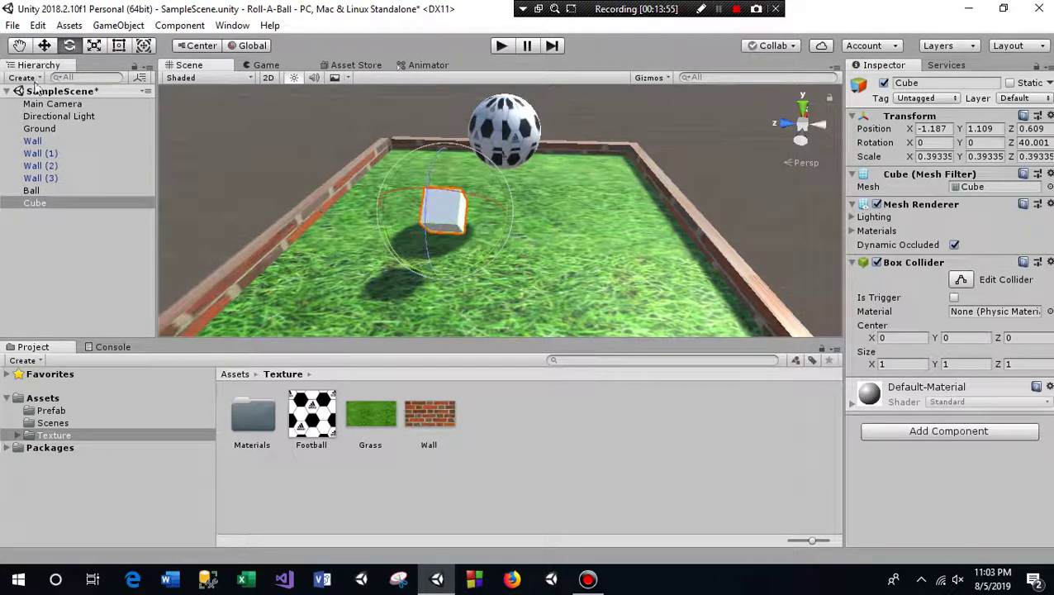
{"action": "mouse_move", "coordinate": [260, 243]}
{"action": "left_mouse_down", "text": "alt"}
{"action": "mouse_move", "coordinate": [524, 314]}
{"action": "mouse_move", "coordinate": [546, 156]}
{"action": "left_mouse_up", "text": "alt"}
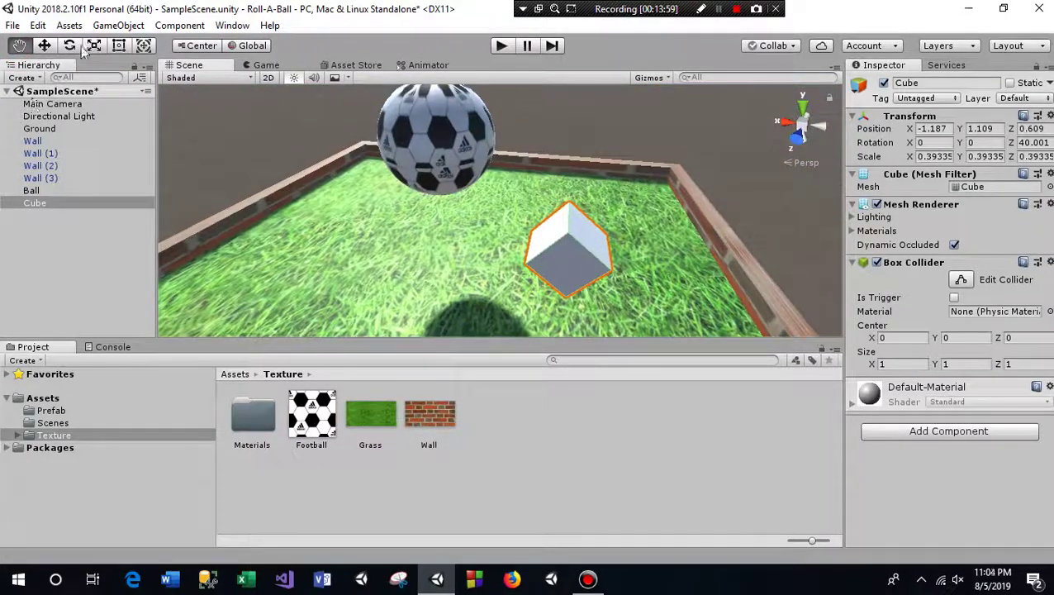
{"action": "left_click", "coordinate": [71, 45]}
{"action": "left_click_drag", "start_coordinate": [577, 238], "coordinate": [588, 213]}
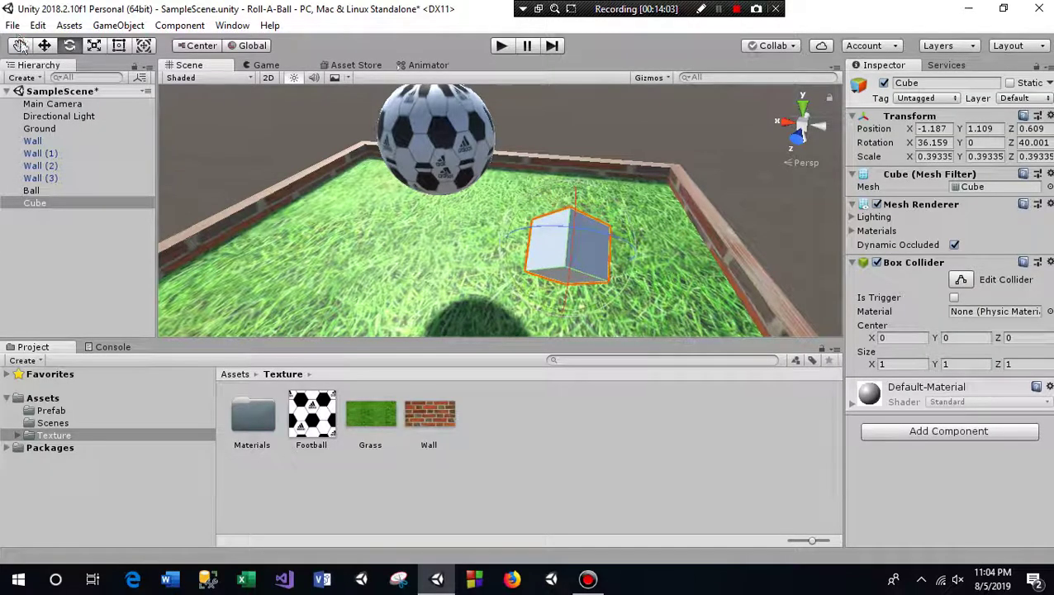
{"action": "left_click", "coordinate": [19, 46]}
{"action": "scroll", "coordinate": [445, 245], "scroll_direction": "down", "scroll_amount": 5}
{"action": "mouse_move", "coordinate": [444, 244]}
{"action": "left_mouse_down", "text": "alt"}
{"action": "mouse_move", "coordinate": [554, 269]}
{"action": "mouse_move", "coordinate": [422, 273]}
{"action": "mouse_move", "coordinate": [412, 248]}
{"action": "left_mouse_up", "text": "alt"}
{"action": "scroll", "coordinate": [431, 289], "scroll_direction": "up", "scroll_amount": 3}
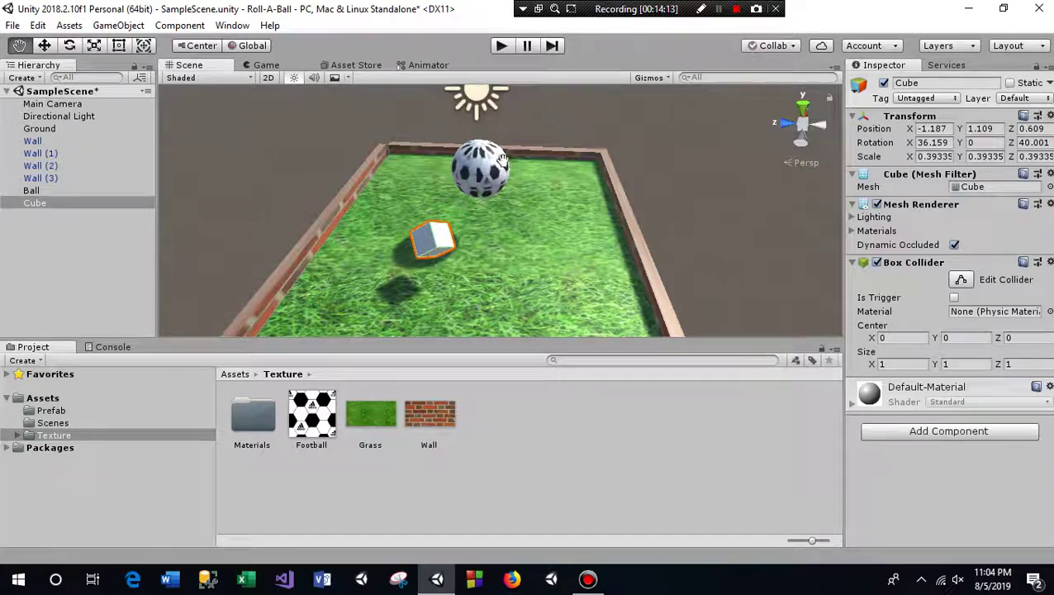
{"action": "left_click_drag", "start_coordinate": [389, 267], "coordinate": [524, 262], "text": "alt"}
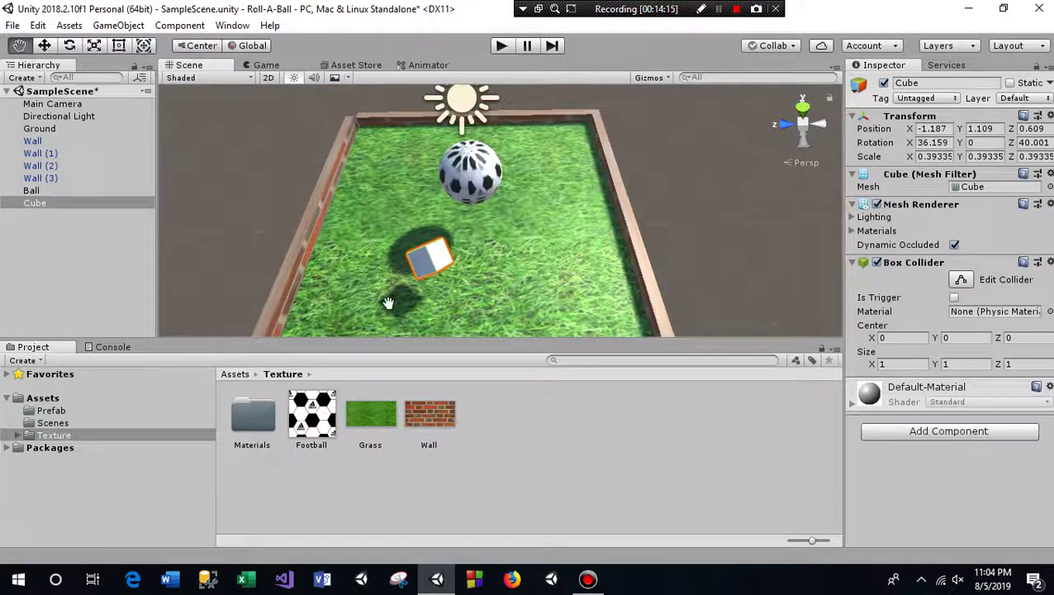
{"action": "scroll", "coordinate": [475, 281], "scroll_direction": "up", "scroll_amount": 3}
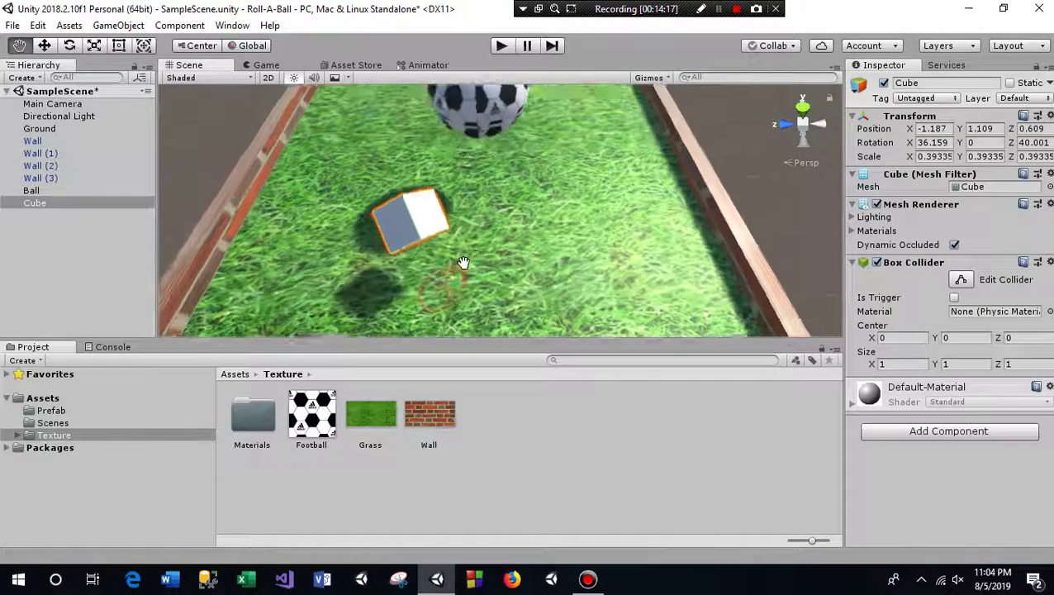
{"action": "scroll", "coordinate": [464, 263], "scroll_direction": "up", "scroll_amount": 2}
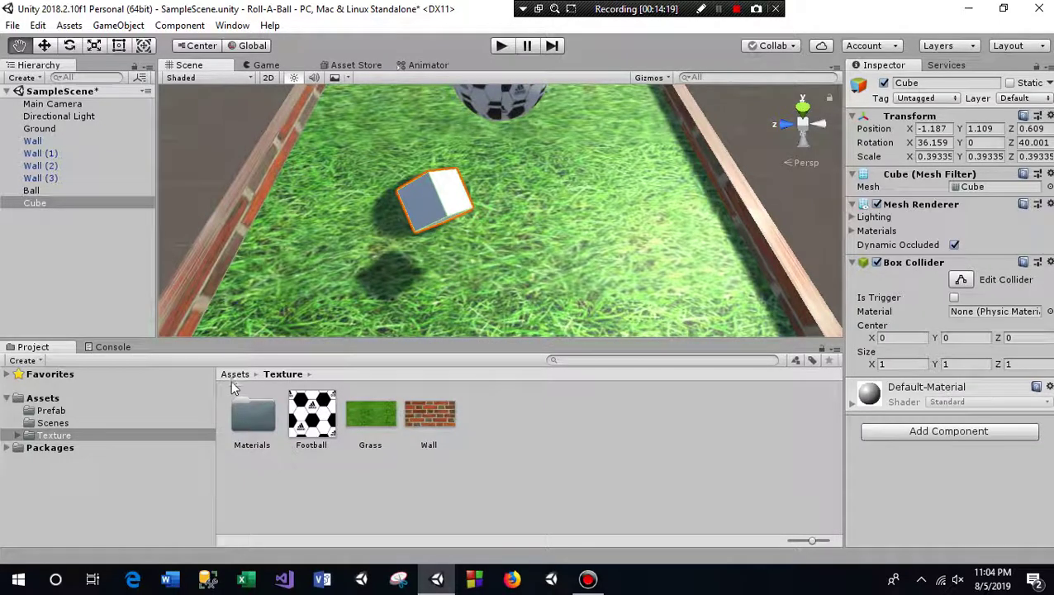
Create a folder named Material in Assets and open it
{"action": "left_click", "coordinate": [232, 376]}
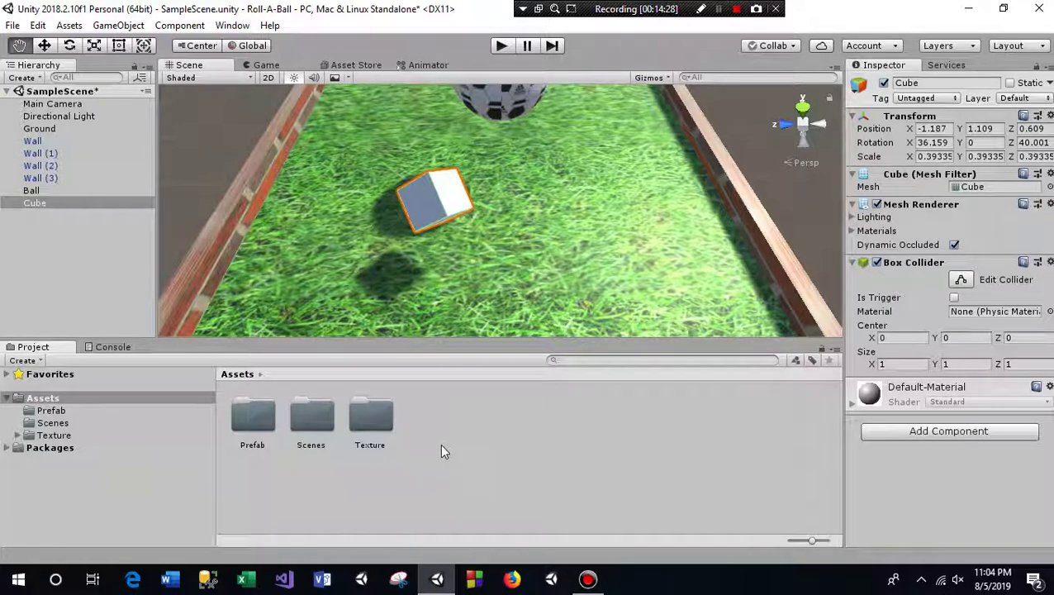
{"action": "right_click", "coordinate": [485, 430]}
{"action": "mouse_move", "coordinate": [533, 70]}
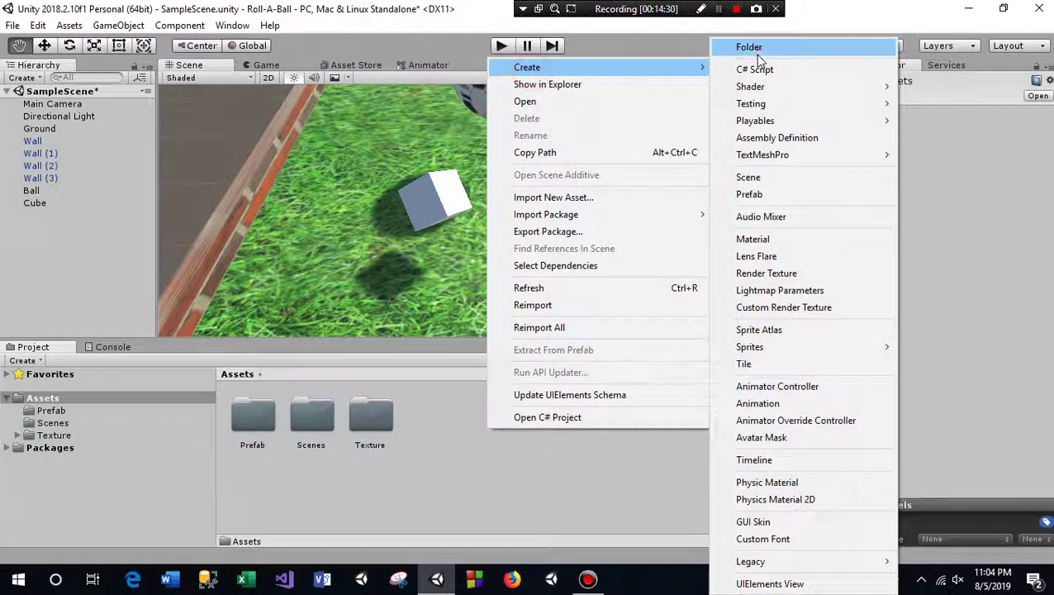
{"action": "left_click", "coordinate": [765, 43]}
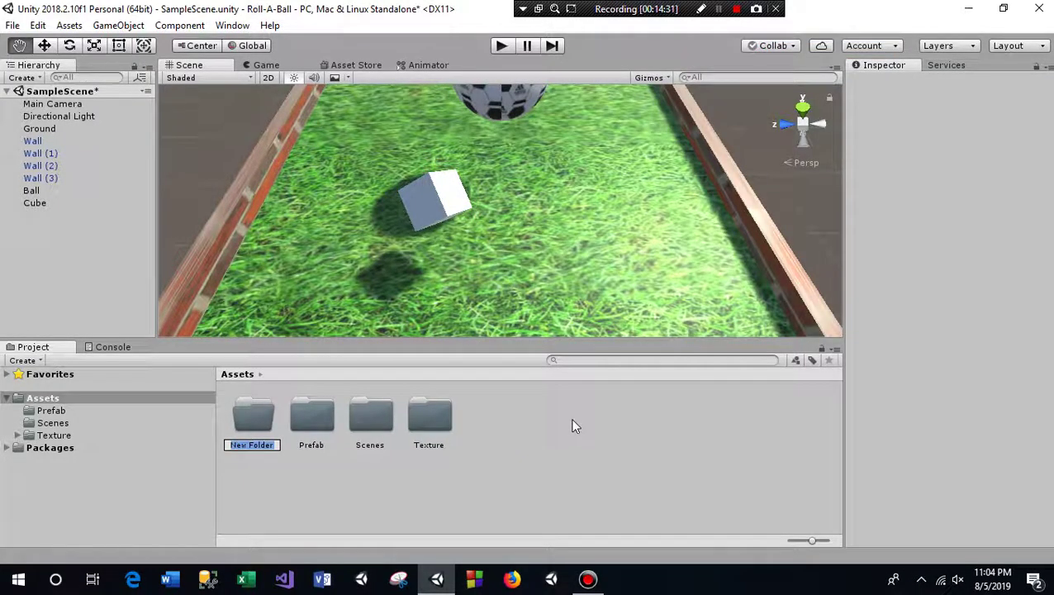
{"action": "type", "text": "Material"}
{"action": "left_click", "coordinate": [574, 423]}
{"action": "double_click", "coordinate": [251, 410]}
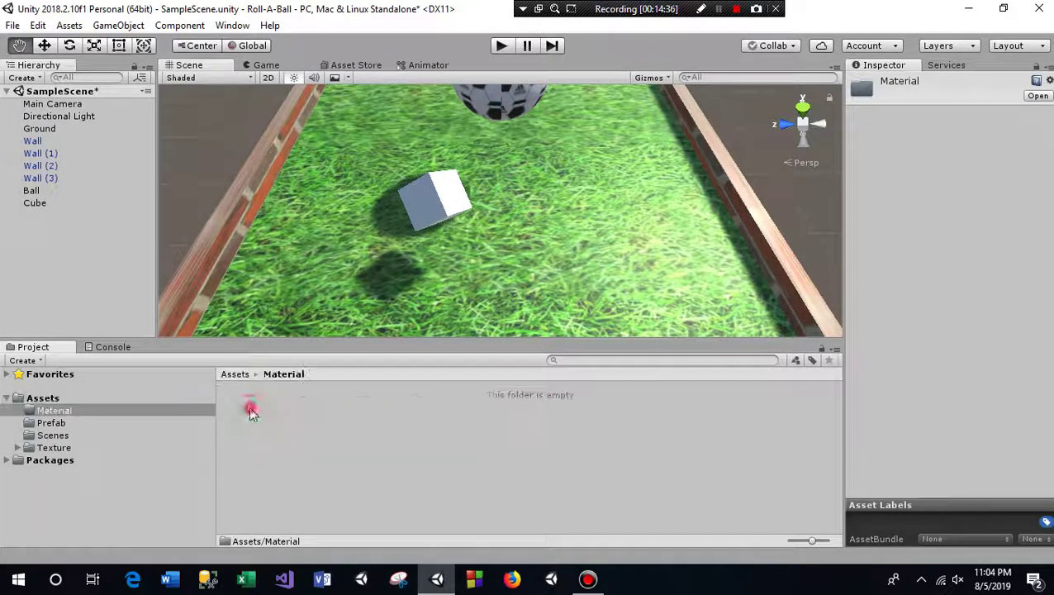
Create a new material named Pickup Color inside the Material folder
{"action": "right_click", "coordinate": [397, 463]}
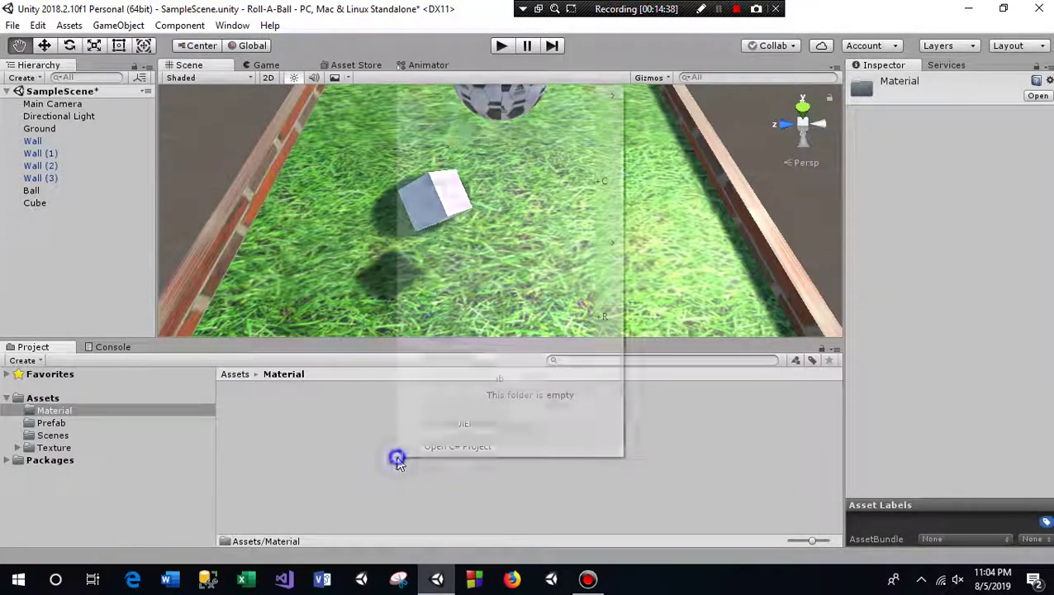
{"action": "mouse_move", "coordinate": [596, 99]}
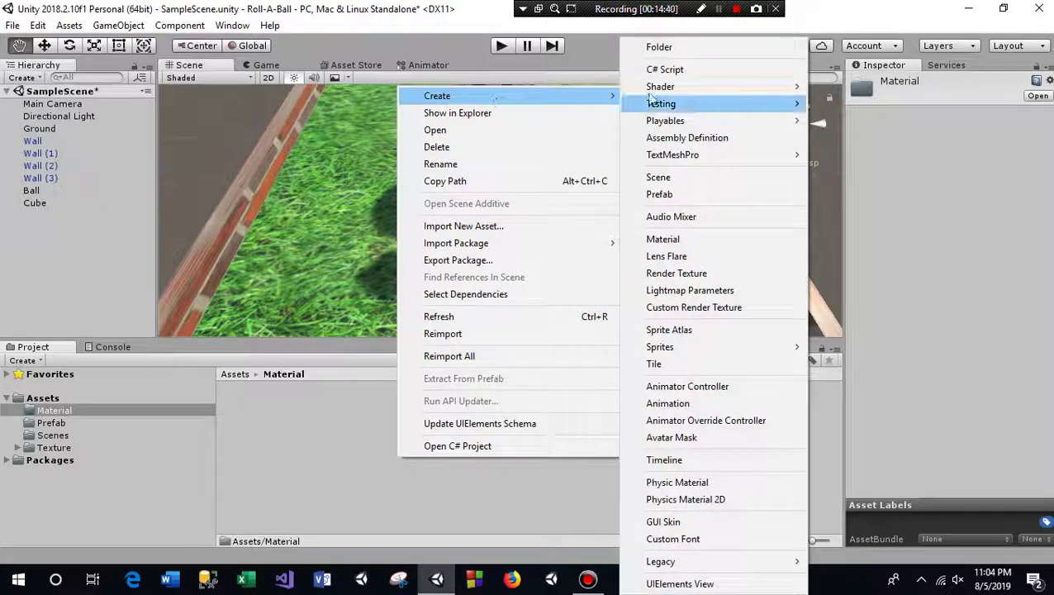
{"action": "left_click", "coordinate": [674, 242]}
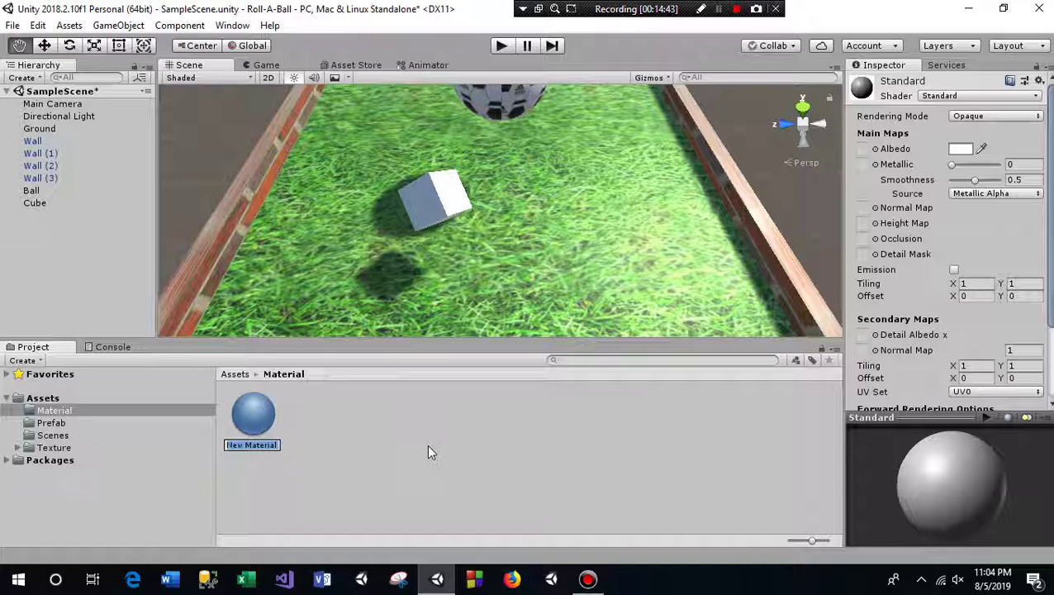
{"action": "type", "text": "Pic"}
{"action": "type", "text": "kup"}
{"action": "type", "text": " Cu"}
{"action": "type", "text": "lor"}
{"action": "key", "text": "Return"}
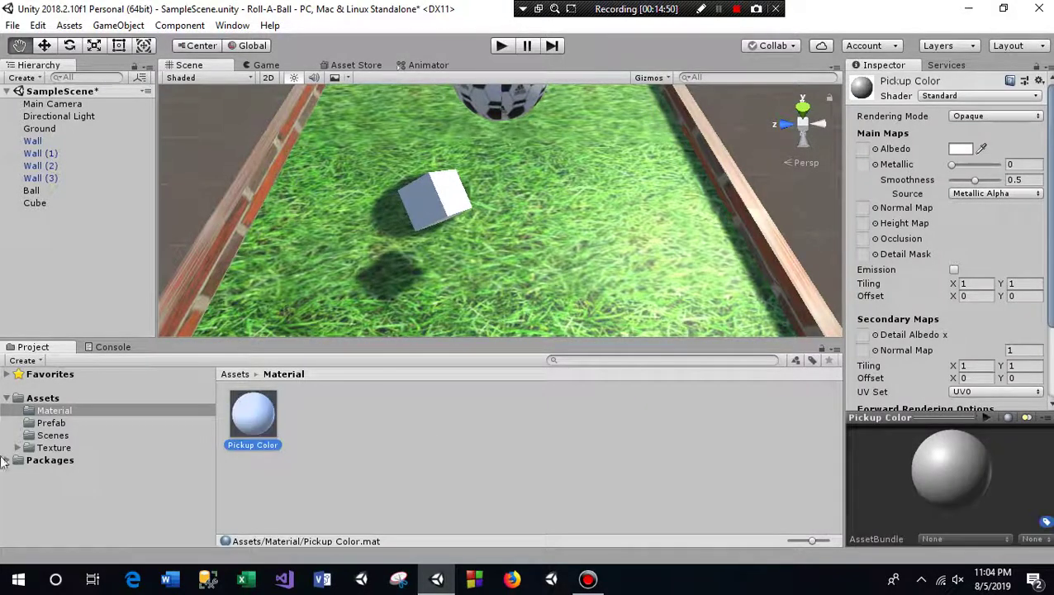
{"action": "left_click", "coordinate": [364, 455]}
{"action": "left_click", "coordinate": [241, 426]}
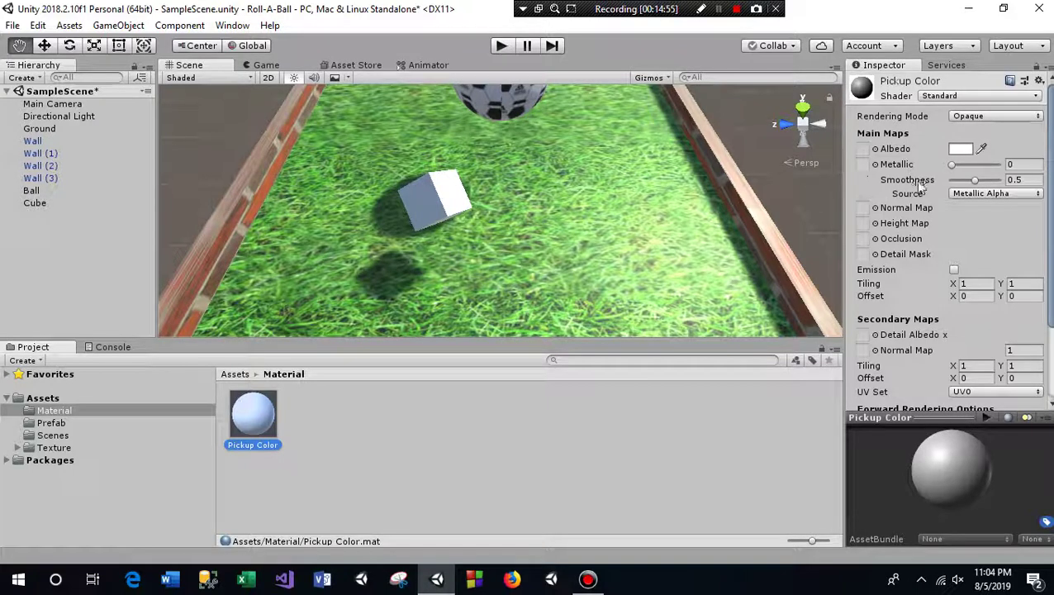
Set the Pickup Color albedo to bright magenta, hex FF00D2 (RGB 255, 0, 210)
{"action": "scroll", "coordinate": [926, 246], "scroll_direction": "down", "scroll_amount": 3}
{"action": "scroll", "coordinate": [924, 248], "scroll_direction": "up", "scroll_amount": 2}
{"action": "scroll", "coordinate": [923, 248], "scroll_direction": "up", "scroll_amount": 2}
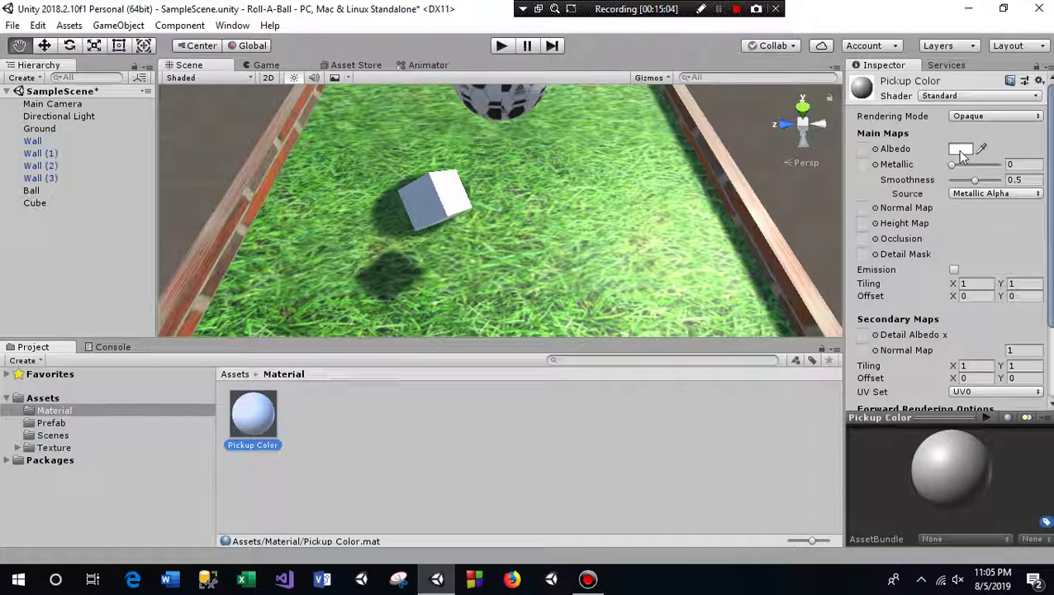
{"action": "left_click", "coordinate": [960, 150]}
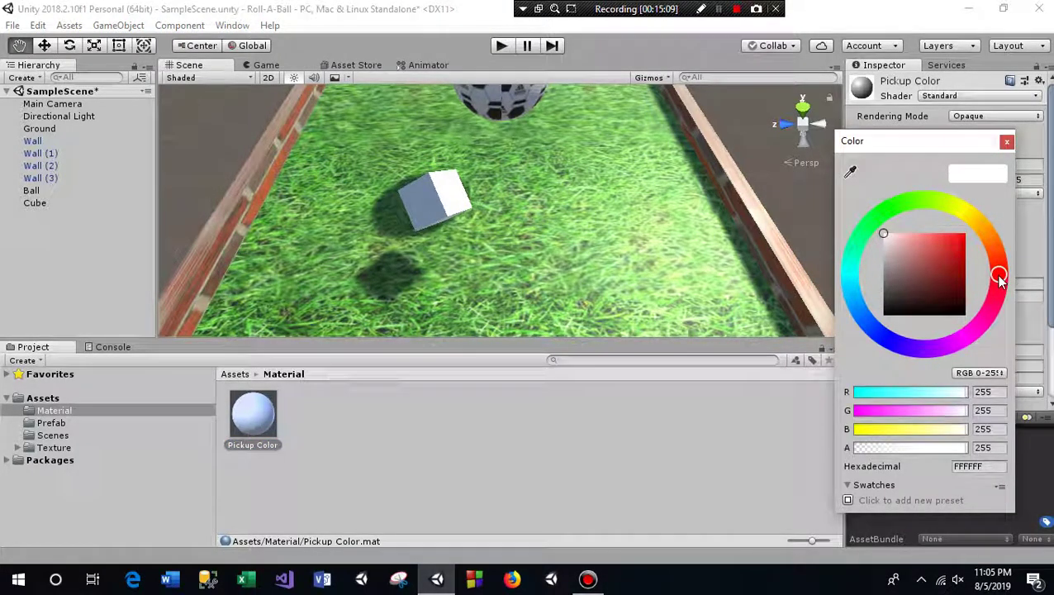
{"action": "left_click_drag", "start_coordinate": [999, 278], "coordinate": [975, 334]}
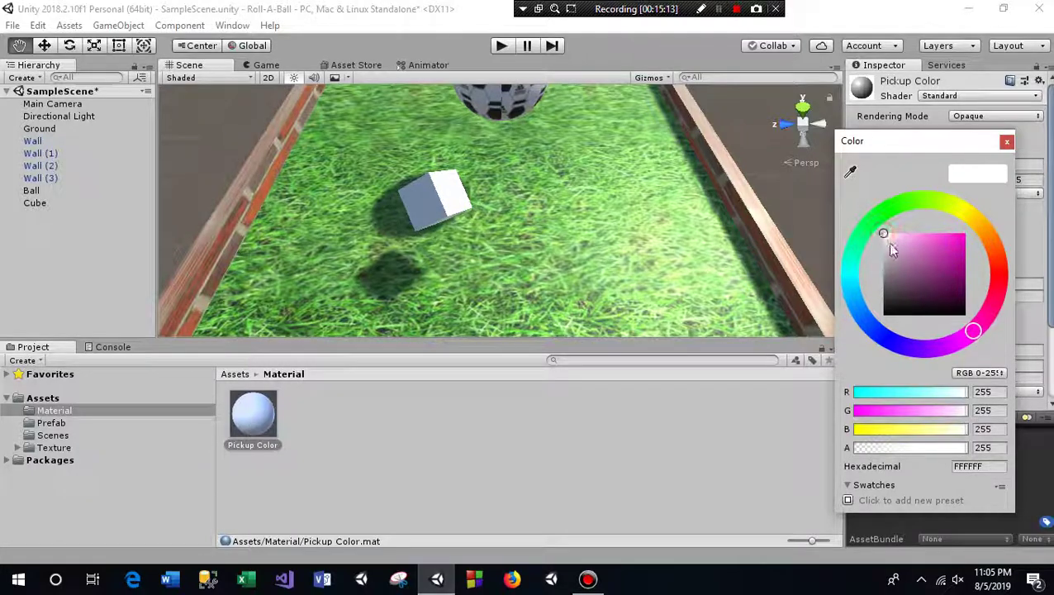
{"action": "left_click", "coordinate": [951, 252]}
{"action": "left_click_drag", "start_coordinate": [950, 252], "coordinate": [972, 233]}
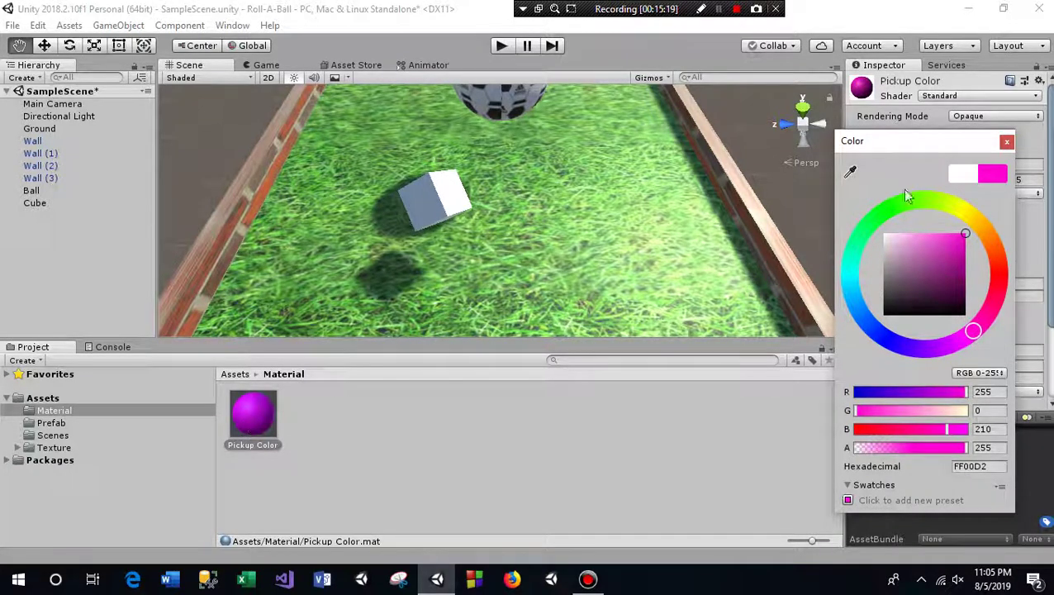
{"action": "left_click", "coordinate": [1006, 145]}
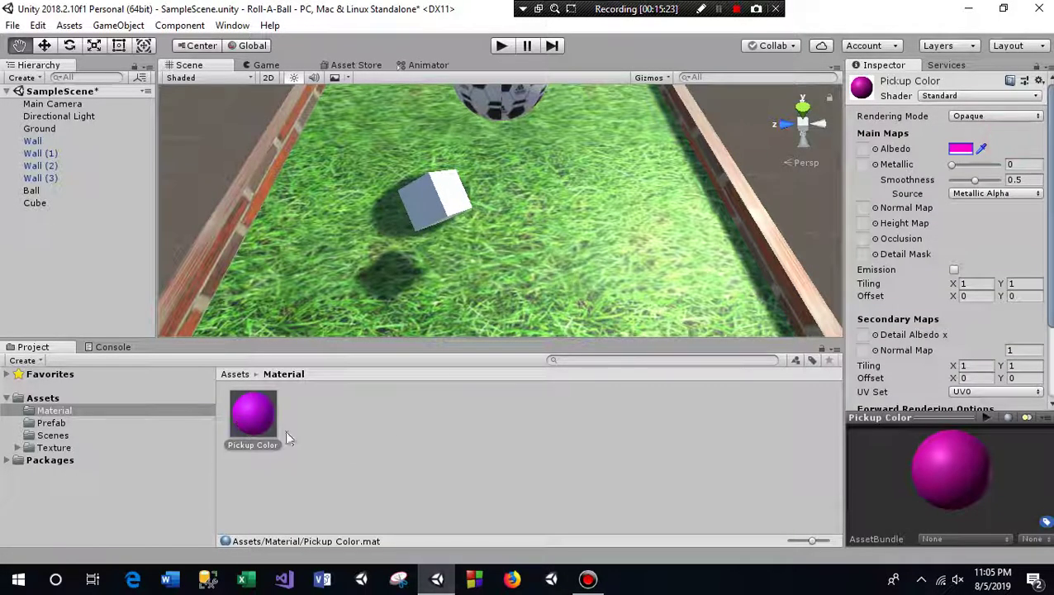
Apply the Pickup Color material to the cube and rename it Pickup
{"action": "left_click", "coordinate": [441, 471]}
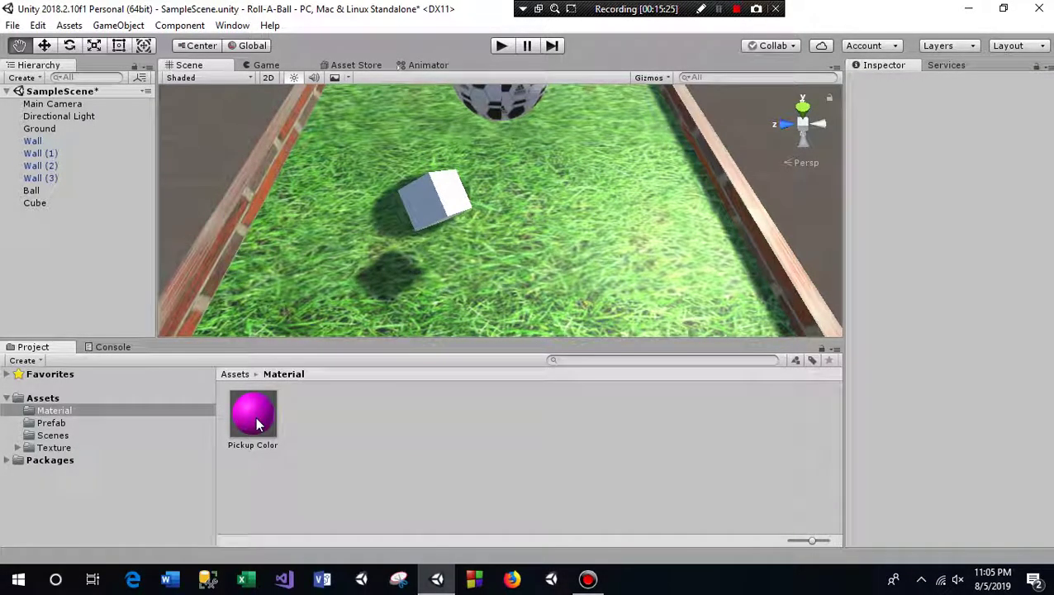
{"action": "left_click", "coordinate": [254, 420]}
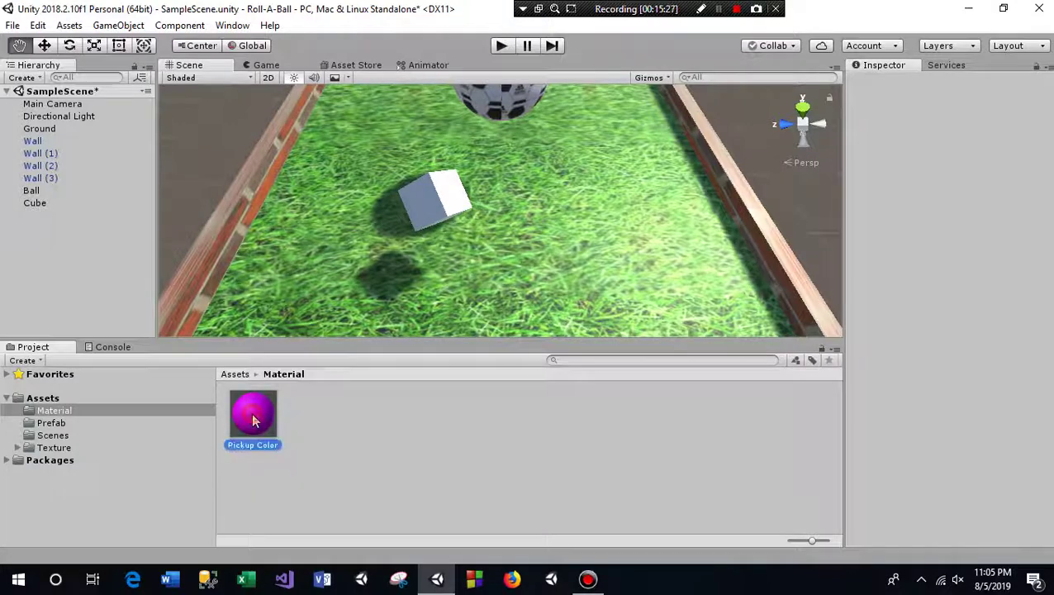
{"action": "left_click_drag", "start_coordinate": [336, 329], "coordinate": [439, 209]}
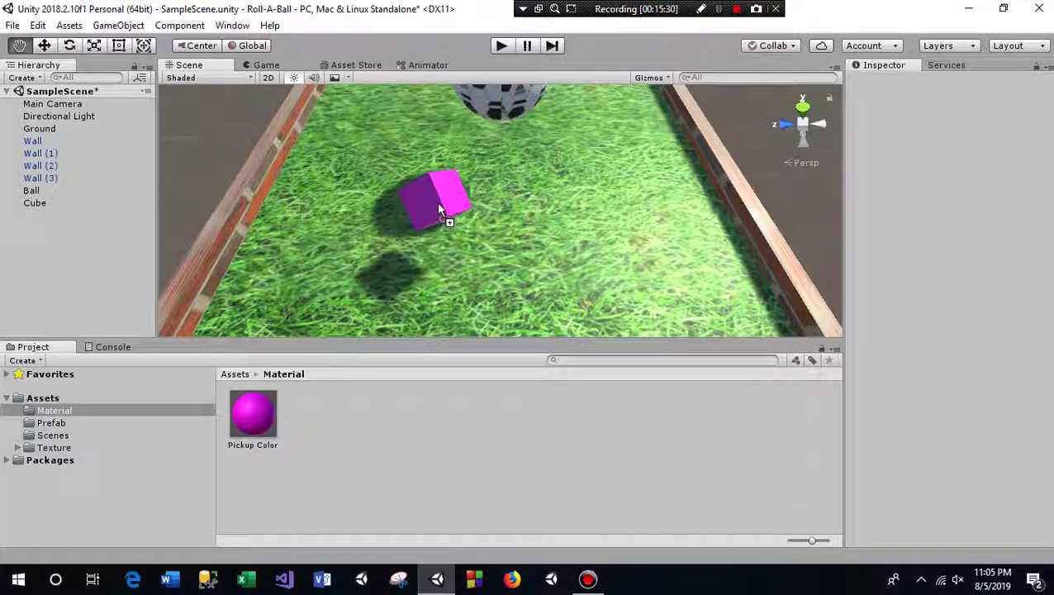
{"action": "left_click_drag", "start_coordinate": [439, 210], "coordinate": [438, 203]}
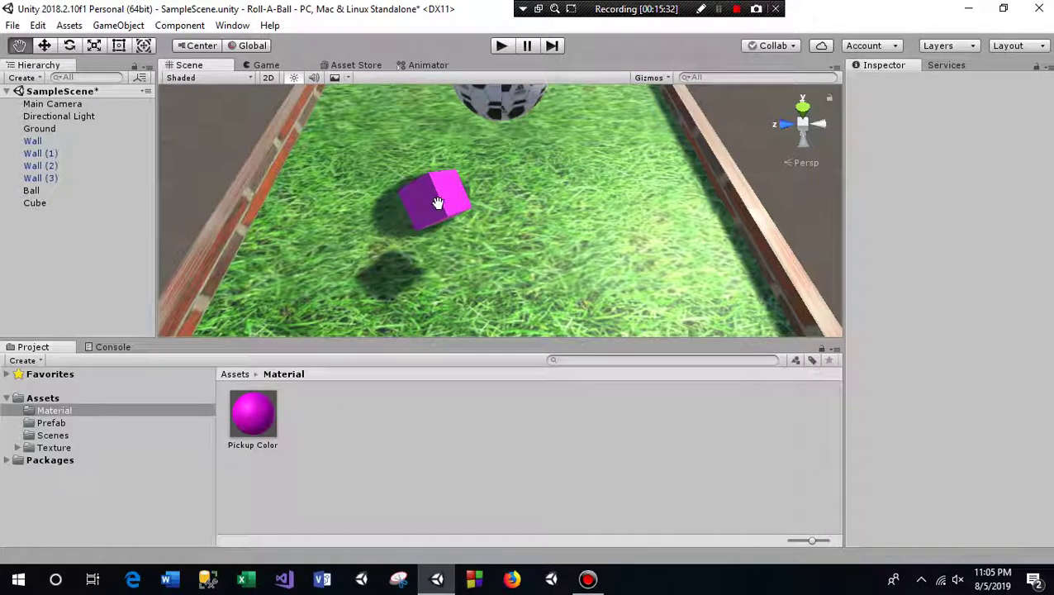
{"action": "left_click", "coordinate": [35, 203]}
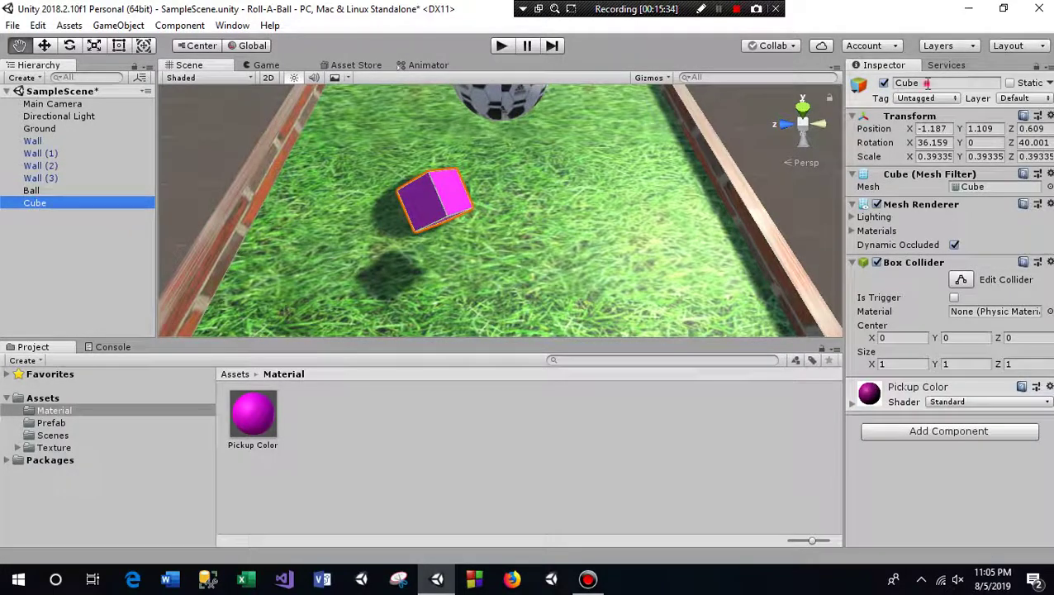
{"action": "left_click", "coordinate": [927, 84]}
{"action": "type", "text": "Pickup"}
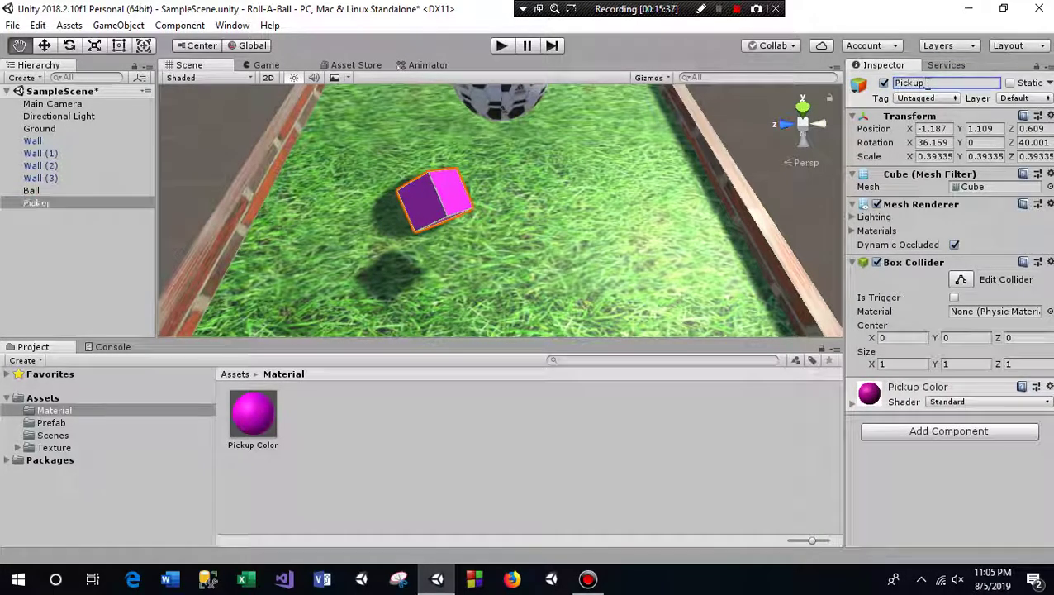
{"action": "key", "text": "Return"}
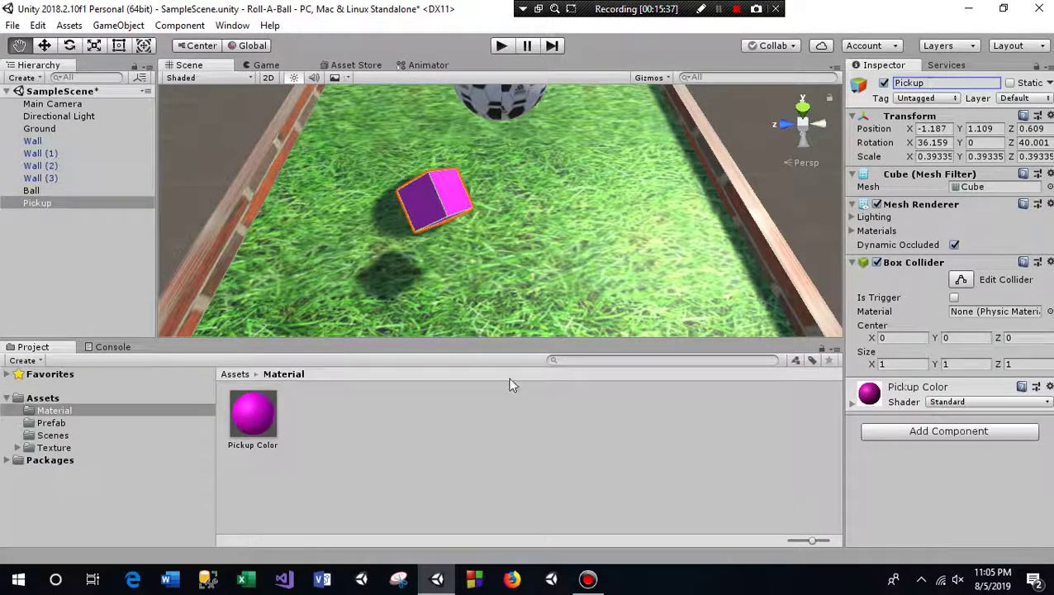
Save the Pickup cube as a prefab in the Prefab folder
{"action": "left_click", "coordinate": [238, 374]}
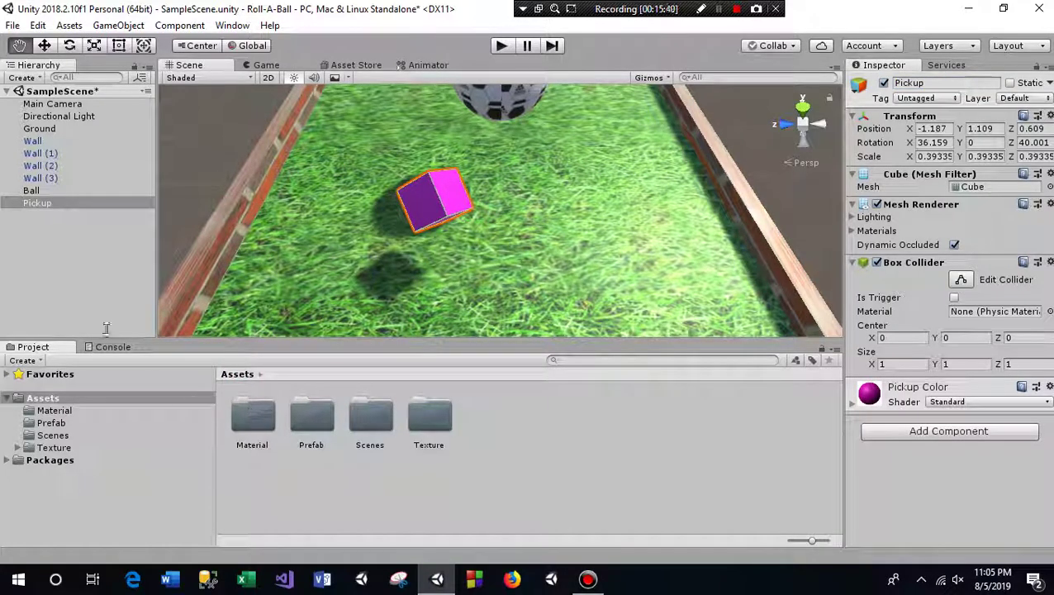
{"action": "left_click_drag", "start_coordinate": [39, 204], "coordinate": [305, 417]}
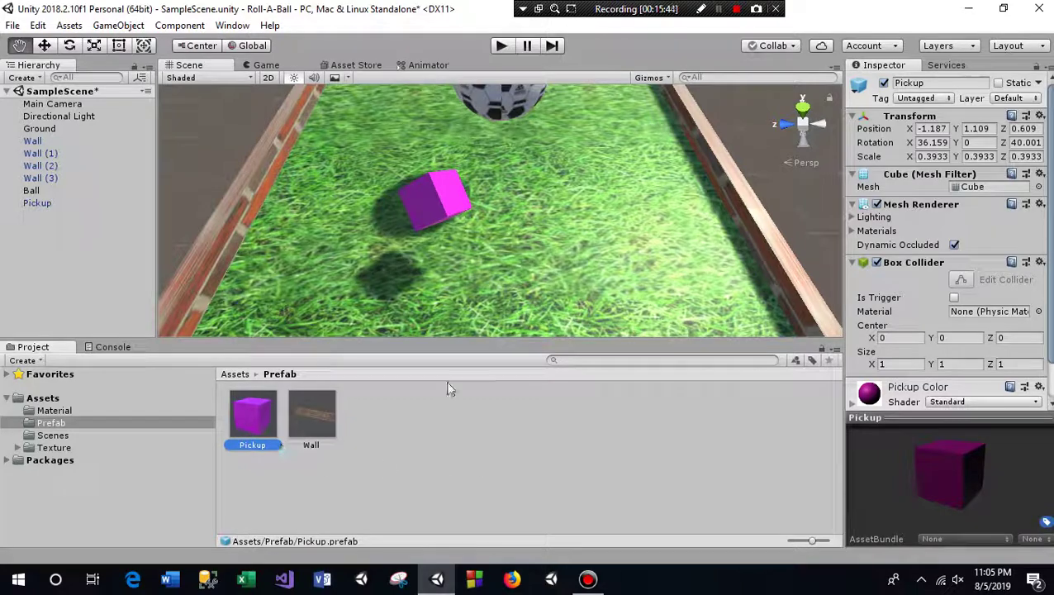
{"action": "scroll", "coordinate": [387, 216], "scroll_direction": "down", "scroll_amount": 4}
{"action": "left_click_drag", "start_coordinate": [387, 217], "coordinate": [320, 305], "text": "alt"}
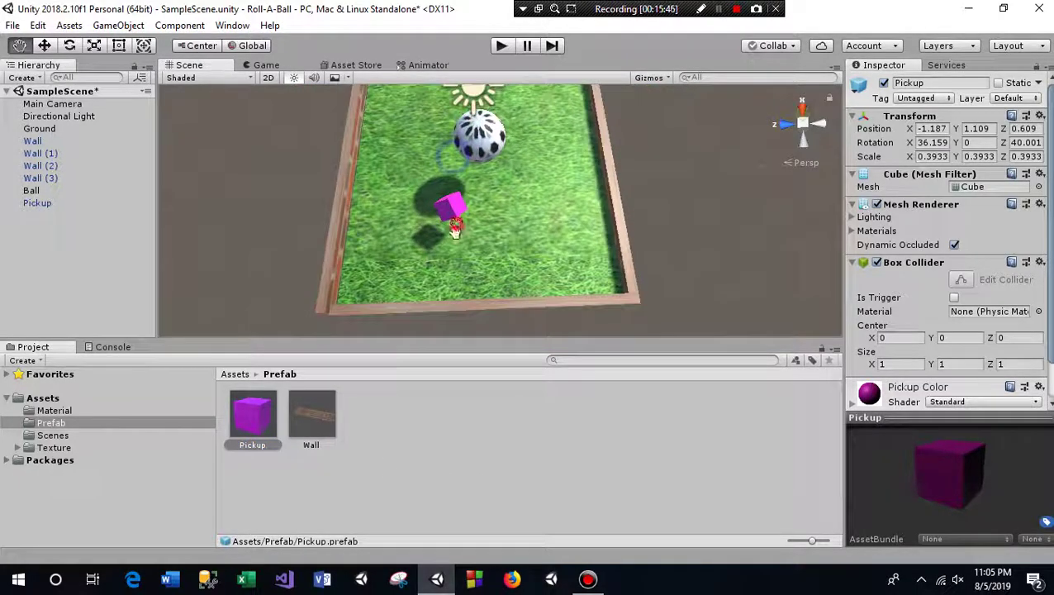
{"action": "mouse_move", "coordinate": [568, 268]}
{"action": "left_mouse_down", "text": "alt"}
{"action": "mouse_move", "coordinate": [504, 263]}
{"action": "mouse_move", "coordinate": [428, 195]}
{"action": "mouse_move", "coordinate": [575, 265]}
{"action": "mouse_move", "coordinate": [572, 252]}
{"action": "left_mouse_up", "text": "alt"}
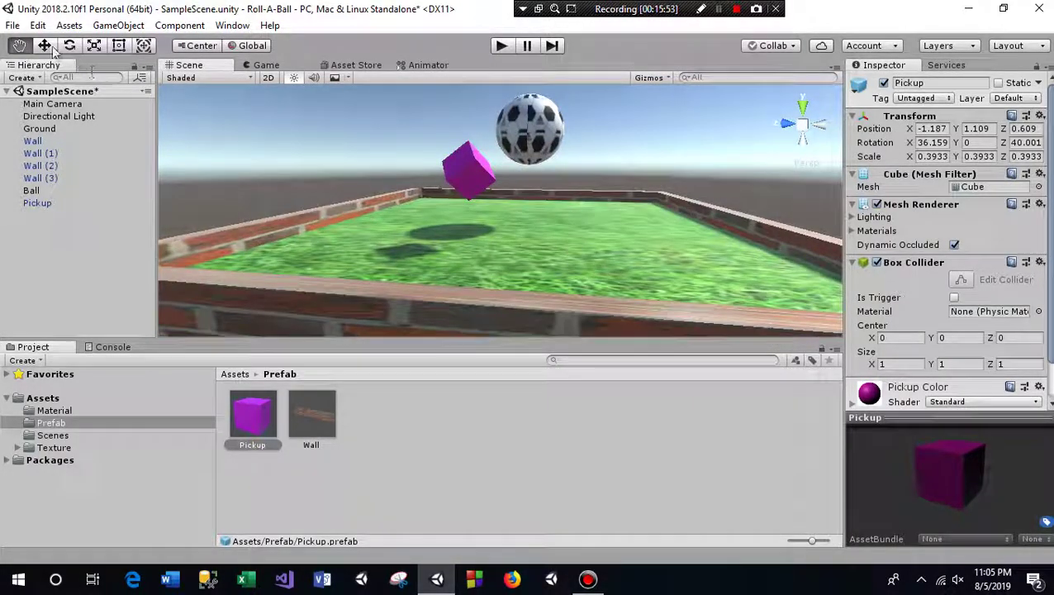
Lower the Pickup cube toward the grass, to Y 0.759
{"action": "left_click", "coordinate": [46, 48]}
{"action": "left_click", "coordinate": [467, 170]}
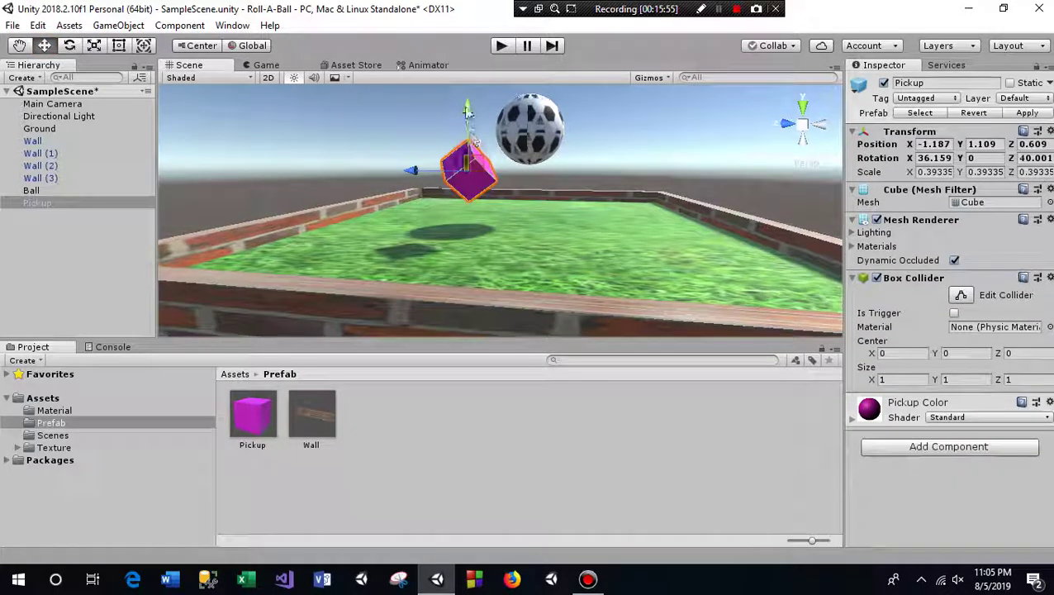
{"action": "mouse_move", "coordinate": [466, 108]}
{"action": "left_mouse_down"}
{"action": "mouse_move", "coordinate": [468, 146]}
{"action": "mouse_move", "coordinate": [468, 136]}
{"action": "left_mouse_up"}
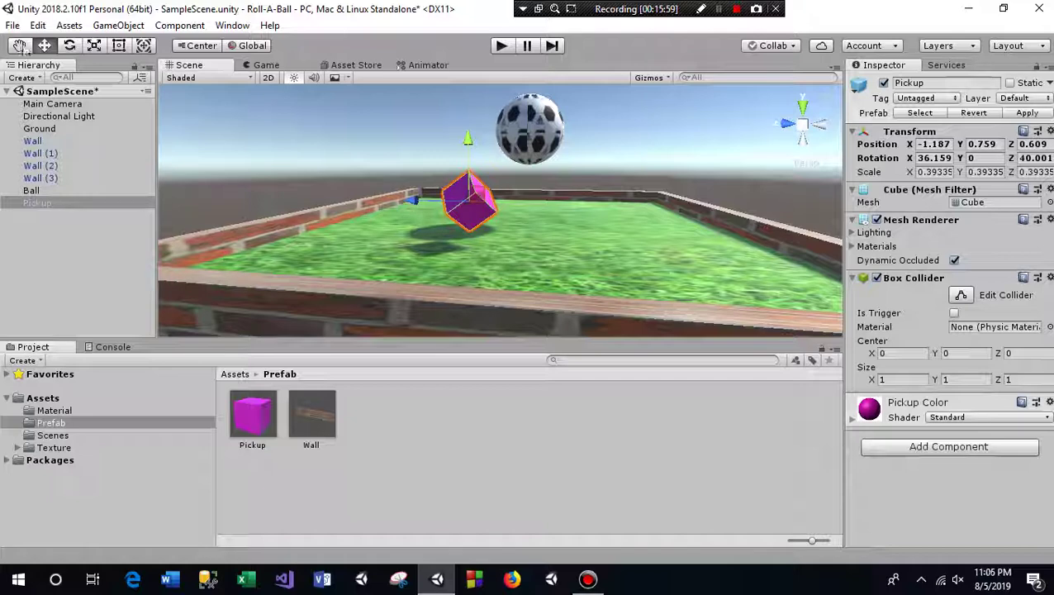
Switch the Scene view to a top-down view of the walled field
{"action": "left_click", "coordinate": [19, 46]}
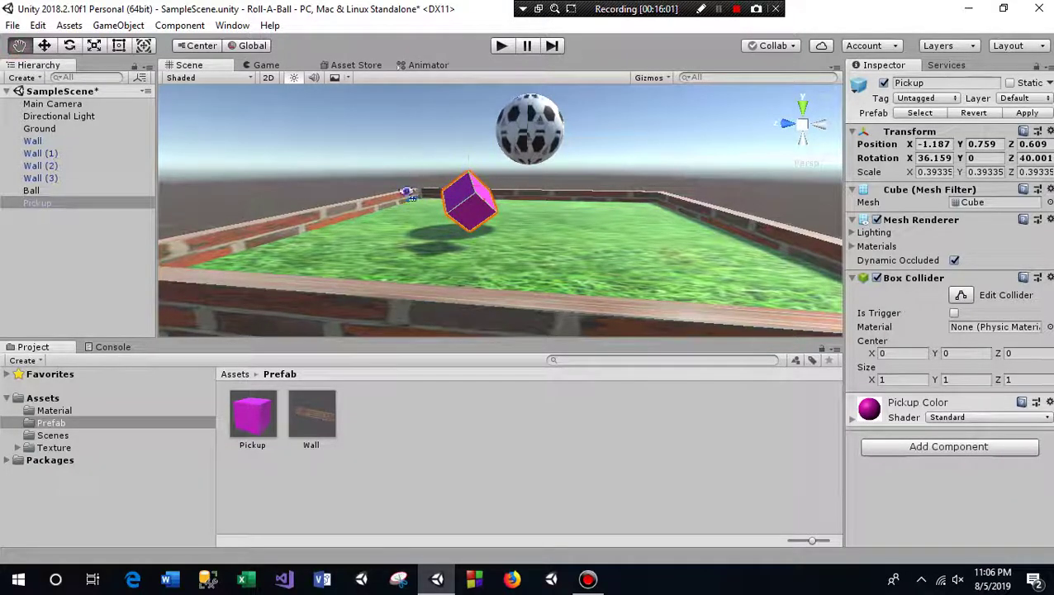
{"action": "mouse_move", "coordinate": [263, 180]}
{"action": "left_mouse_down"}
{"action": "mouse_move", "coordinate": [539, 149]}
{"action": "mouse_move", "coordinate": [544, 233]}
{"action": "mouse_move", "coordinate": [527, 291]}
{"action": "left_mouse_up"}
{"action": "scroll", "coordinate": [544, 233], "scroll_direction": "down", "scroll_amount": 3}
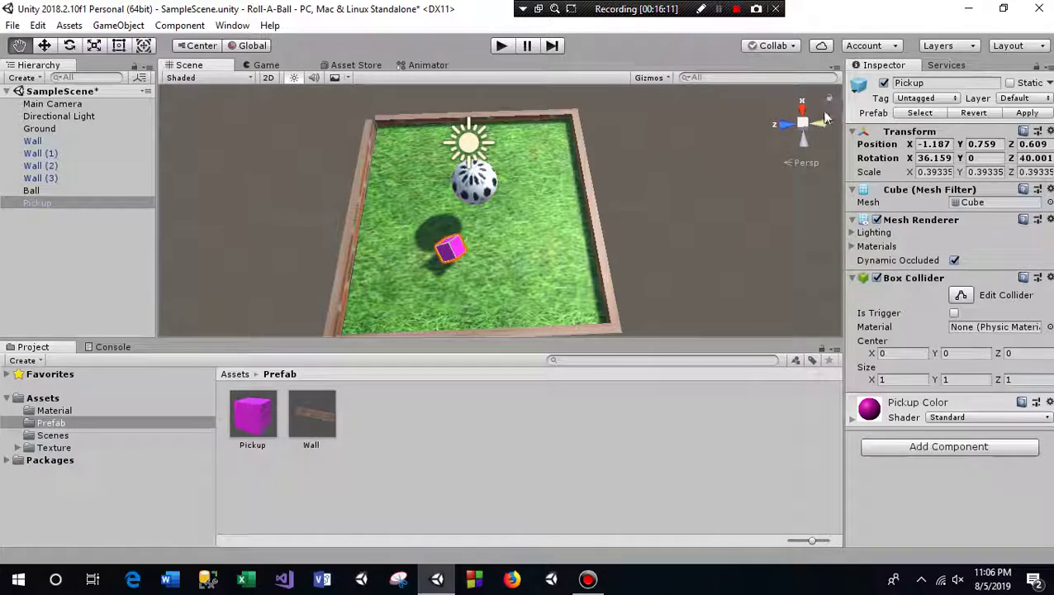
{"action": "left_click", "coordinate": [802, 111]}
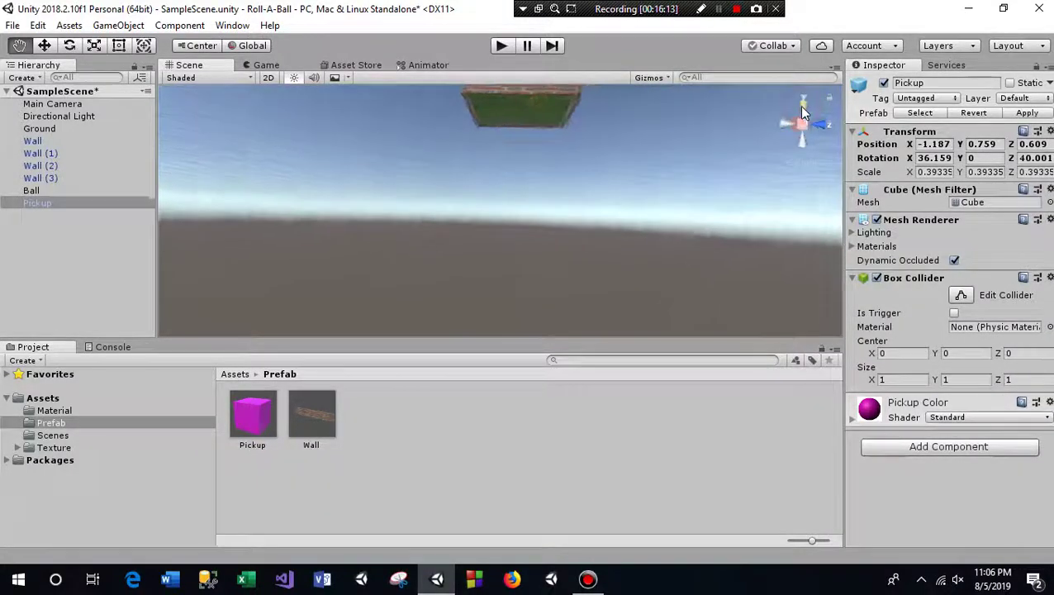
{"action": "left_click", "coordinate": [801, 108]}
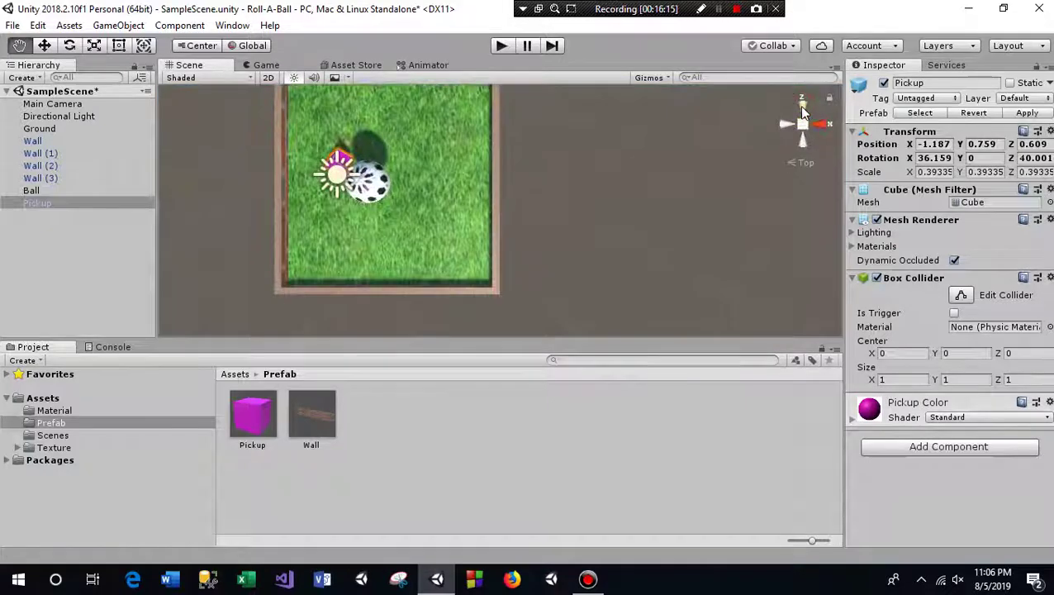
{"action": "mouse_move", "coordinate": [424, 228]}
{"action": "left_mouse_down"}
{"action": "mouse_move", "coordinate": [423, 257]}
{"action": "mouse_move", "coordinate": [482, 247]}
{"action": "left_mouse_up"}
{"action": "scroll", "coordinate": [166, 235], "scroll_direction": "down", "scroll_amount": 2}
{"action": "scroll", "coordinate": [412, 264], "scroll_direction": "up", "scroll_amount": 3}
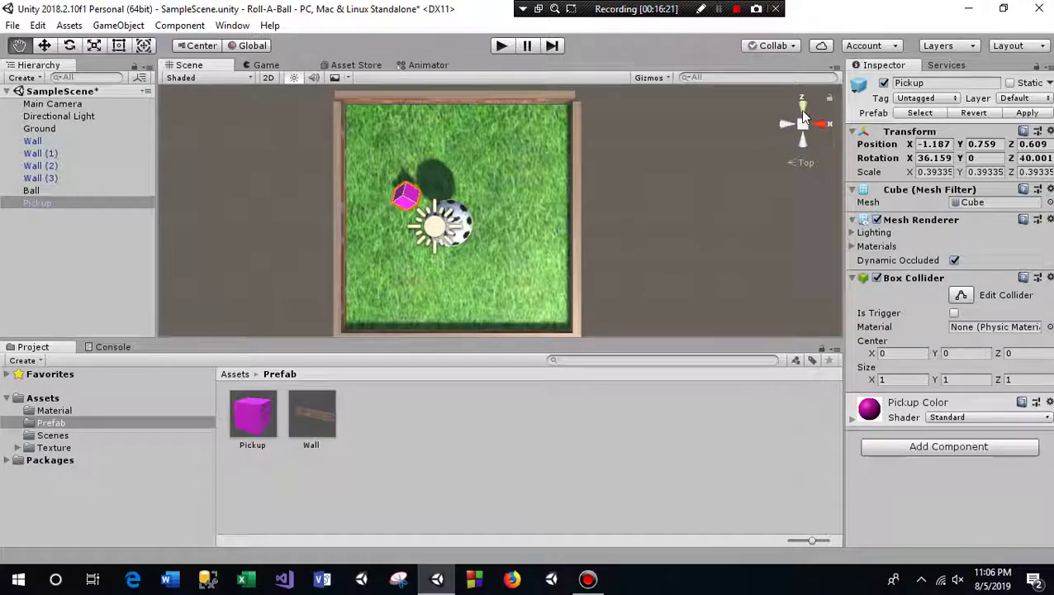
{"action": "left_click", "coordinate": [801, 109]}
{"action": "left_click", "coordinate": [803, 108]}
Move Pickup to the top of the field and duplicate it into Pickup (1) and (2) along the ring
{"action": "left_click", "coordinate": [45, 46]}
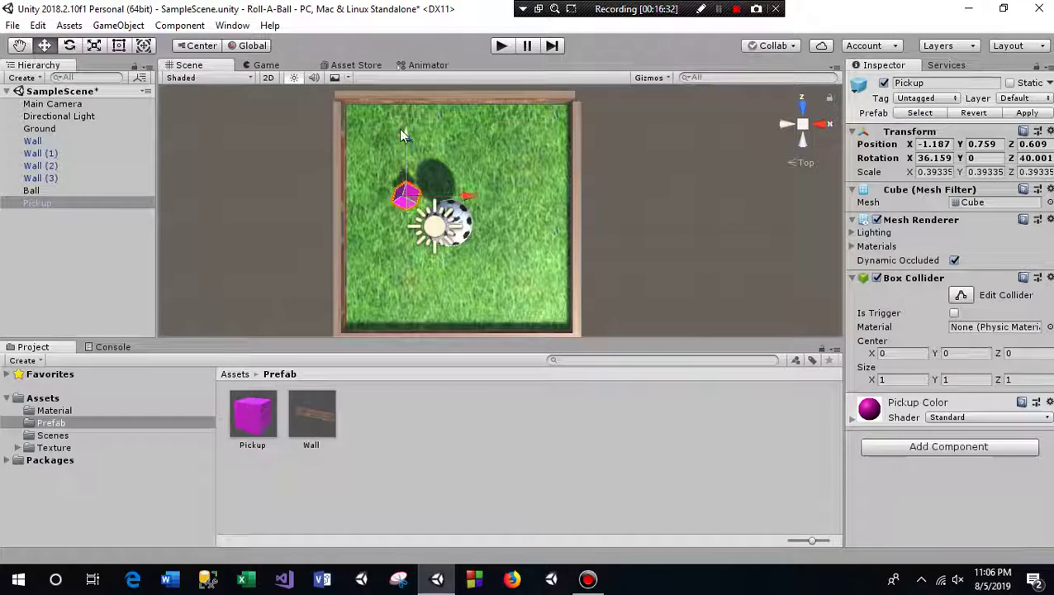
{"action": "left_click_drag", "start_coordinate": [402, 139], "coordinate": [405, 83]}
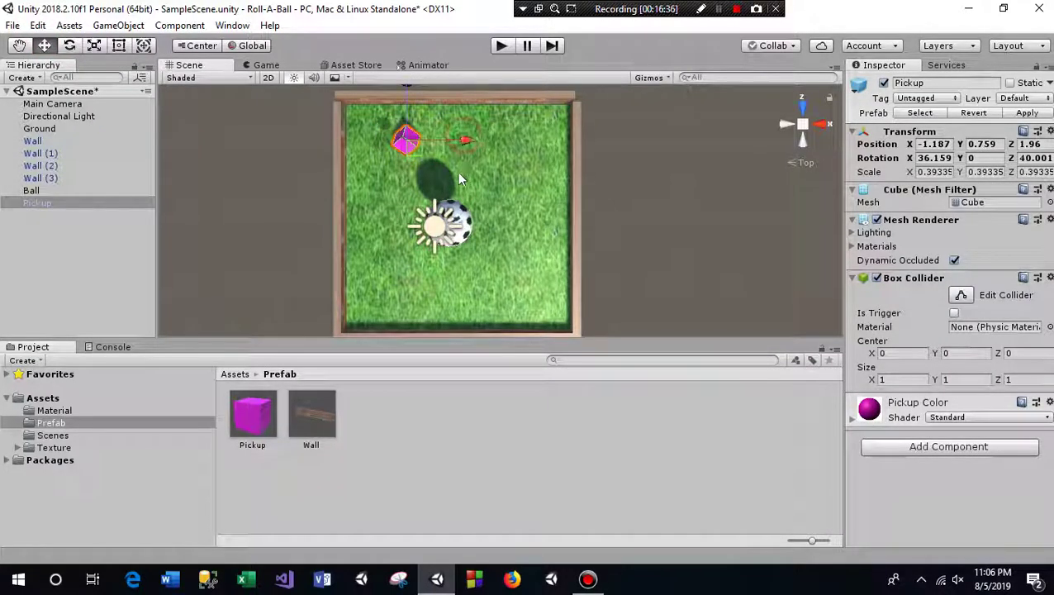
{"action": "key", "text": "ctrl+d"}
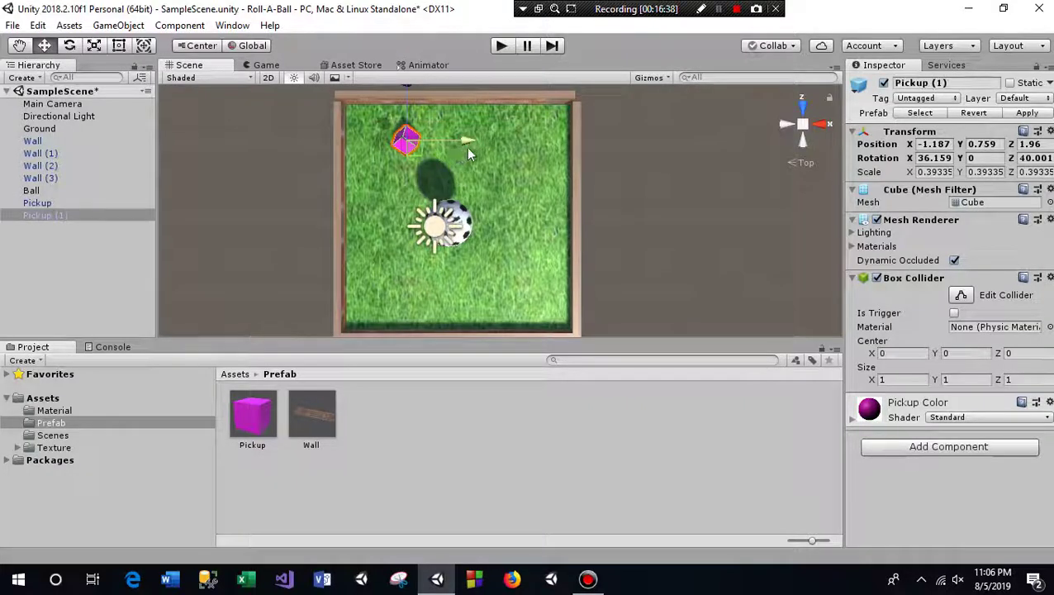
{"action": "left_click_drag", "start_coordinate": [461, 141], "coordinate": [494, 140]}
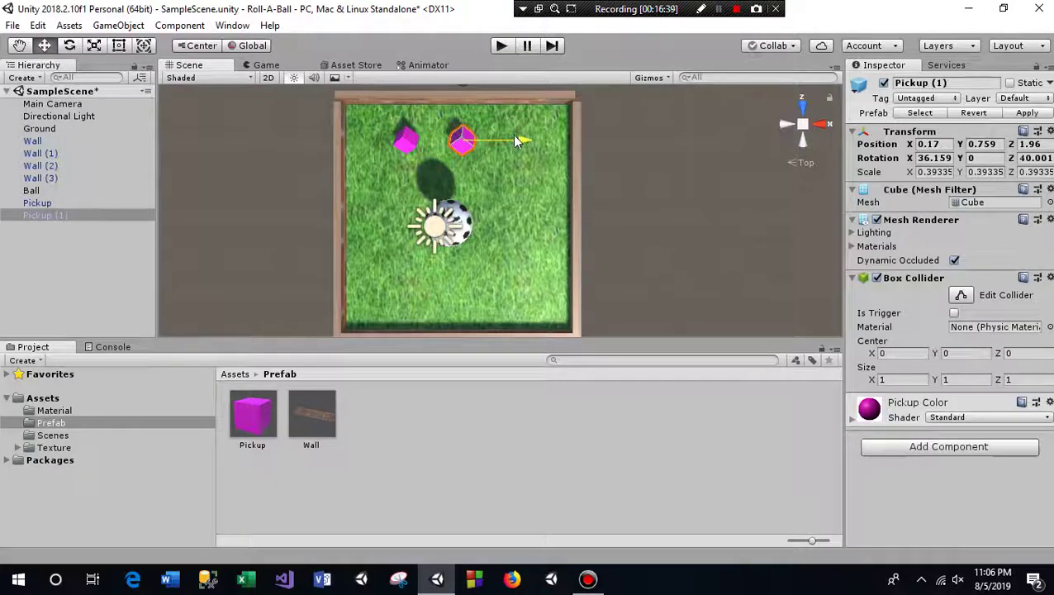
{"action": "key", "text": "ctrl+d"}
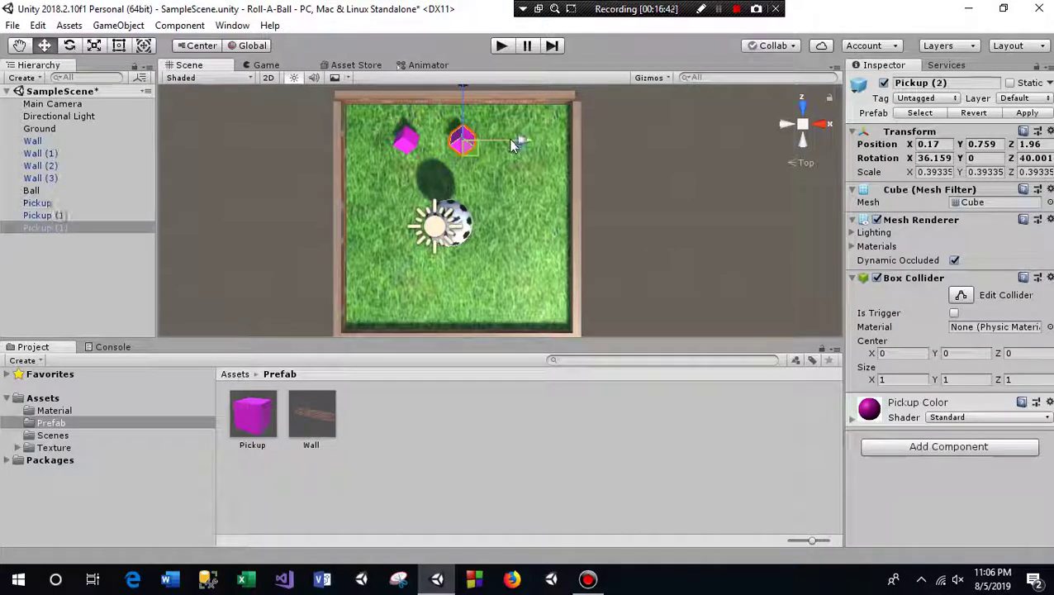
{"action": "left_click_drag", "start_coordinate": [509, 139], "coordinate": [587, 161]}
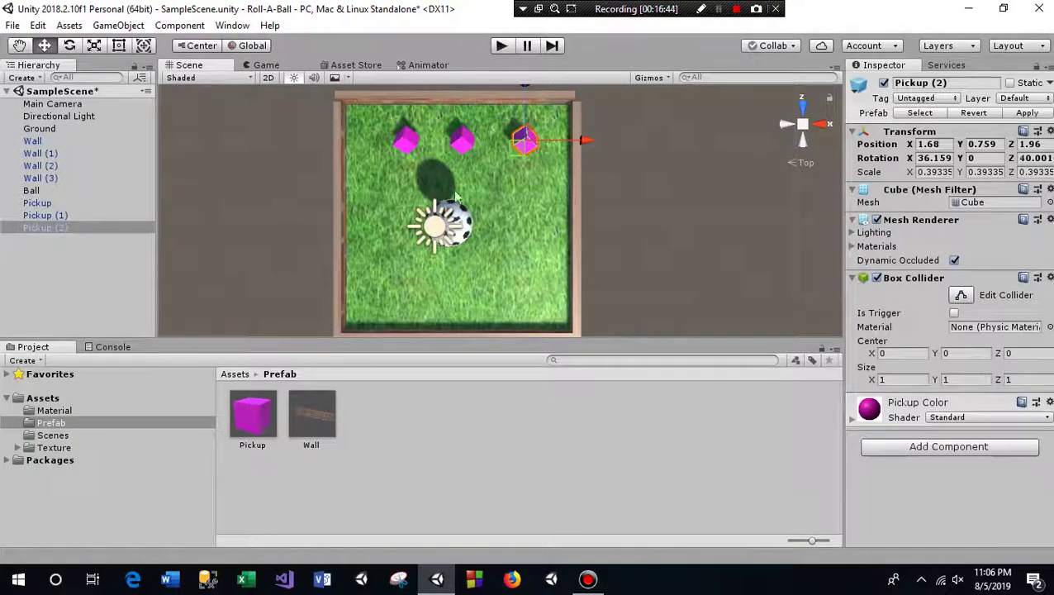
{"action": "scroll", "coordinate": [583, 161], "scroll_direction": "down", "scroll_amount": 2}
{"action": "left_click_drag", "start_coordinate": [522, 94], "coordinate": [524, 113]}
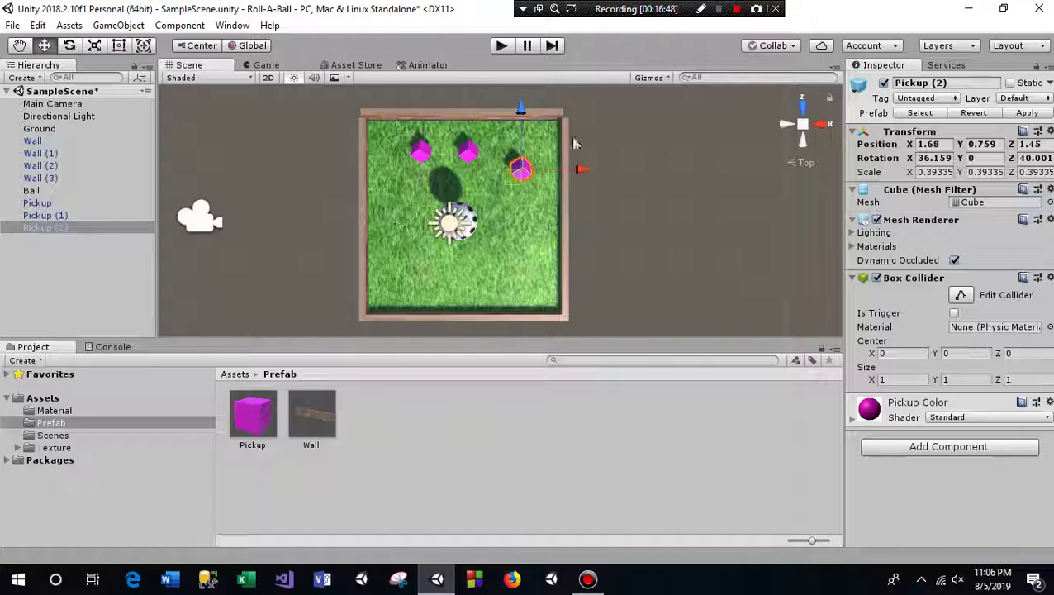
{"action": "left_click", "coordinate": [719, 10]}
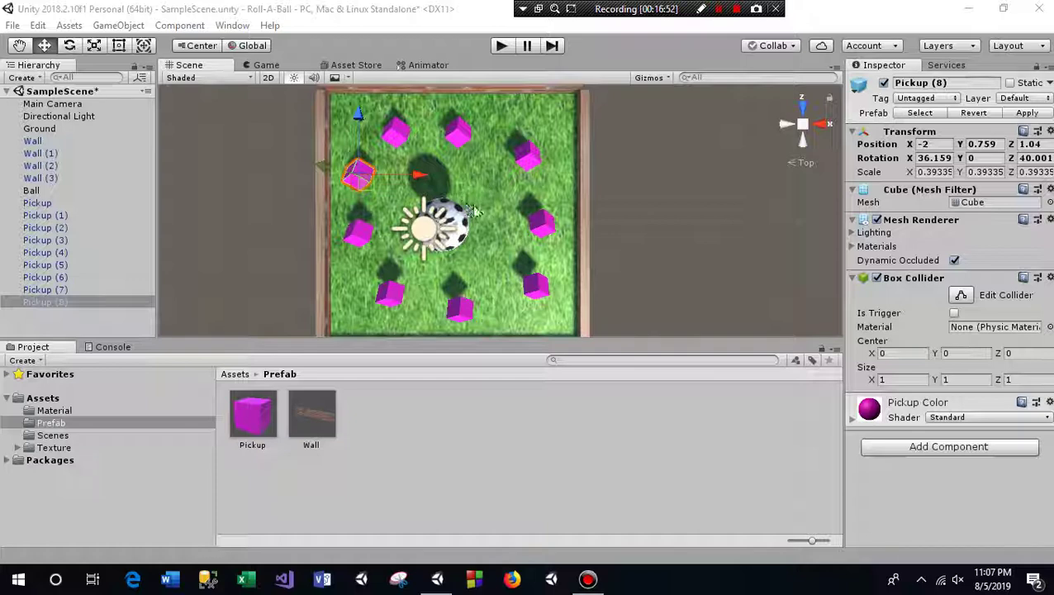
Orbit, pan and zoom to a close angled view of the field, ball and nine pickups
{"action": "left_click", "coordinate": [805, 147]}
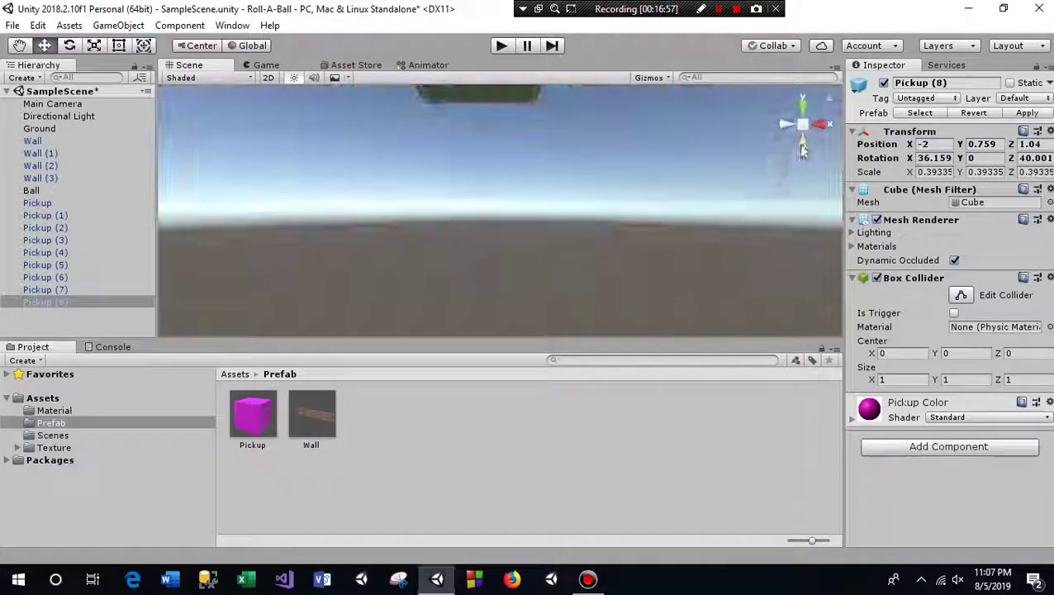
{"action": "left_click", "coordinate": [18, 46]}
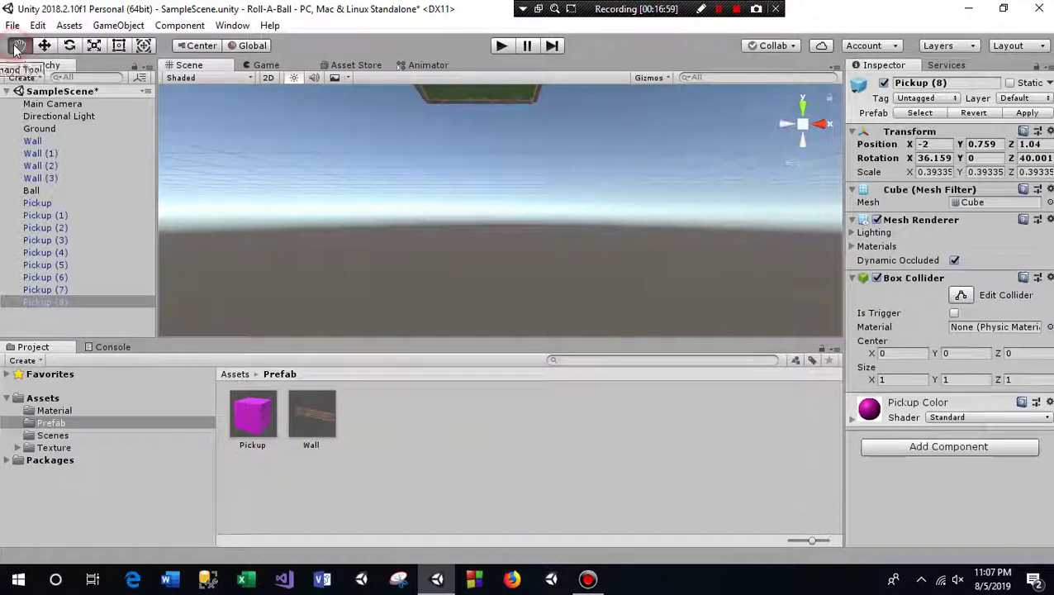
{"action": "left_click_drag", "start_coordinate": [444, 124], "coordinate": [429, 132]}
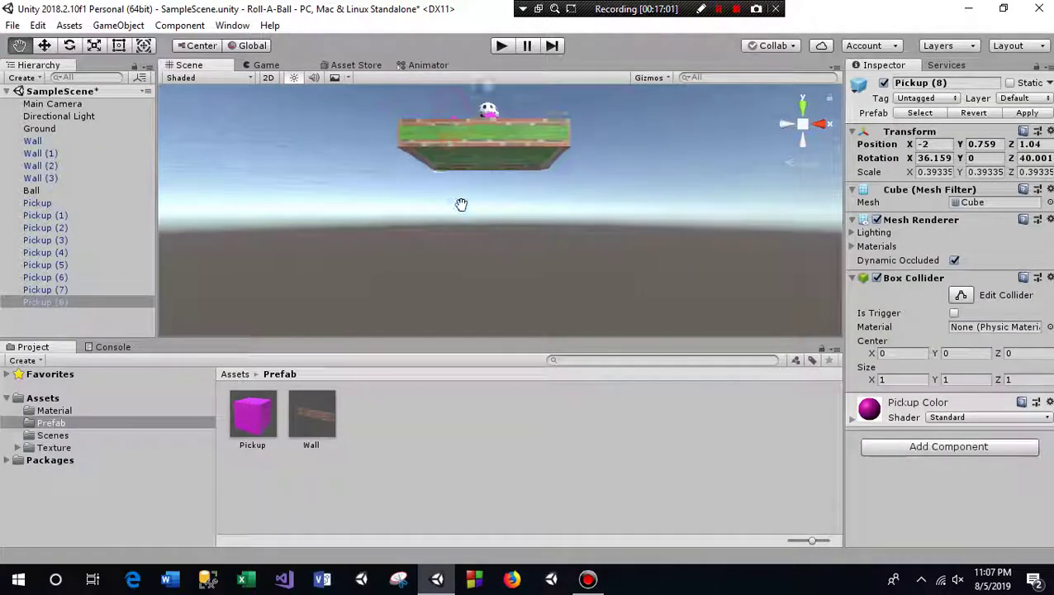
{"action": "right_click_drag", "start_coordinate": [428, 132], "coordinate": [435, 215]}
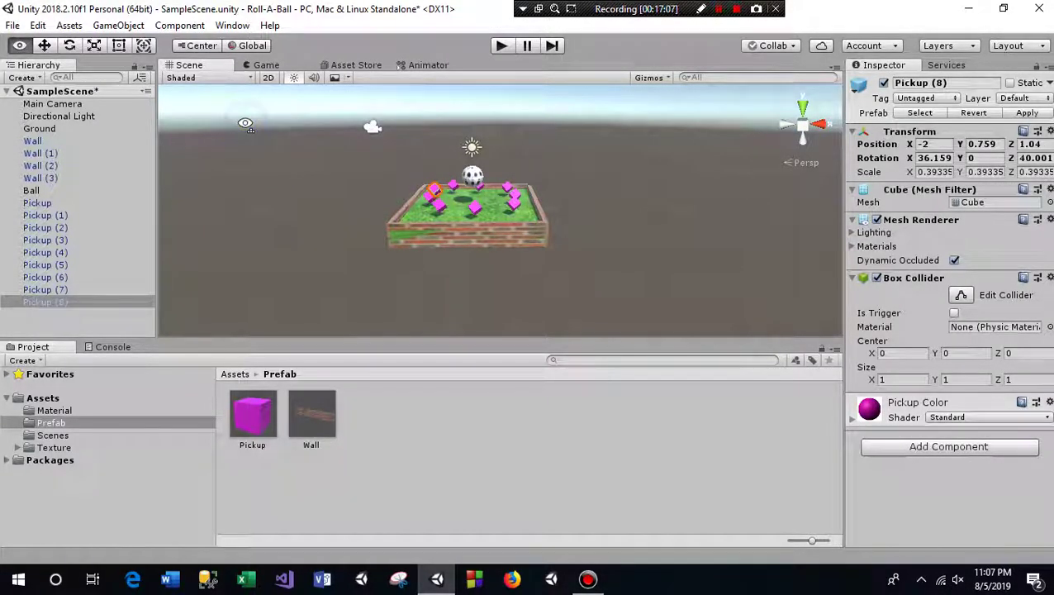
{"action": "mouse_move", "coordinate": [245, 124]}
{"action": "right_mouse_down"}
{"action": "mouse_move", "coordinate": [311, 118]}
{"action": "mouse_move", "coordinate": [477, 189]}
{"action": "right_mouse_up"}
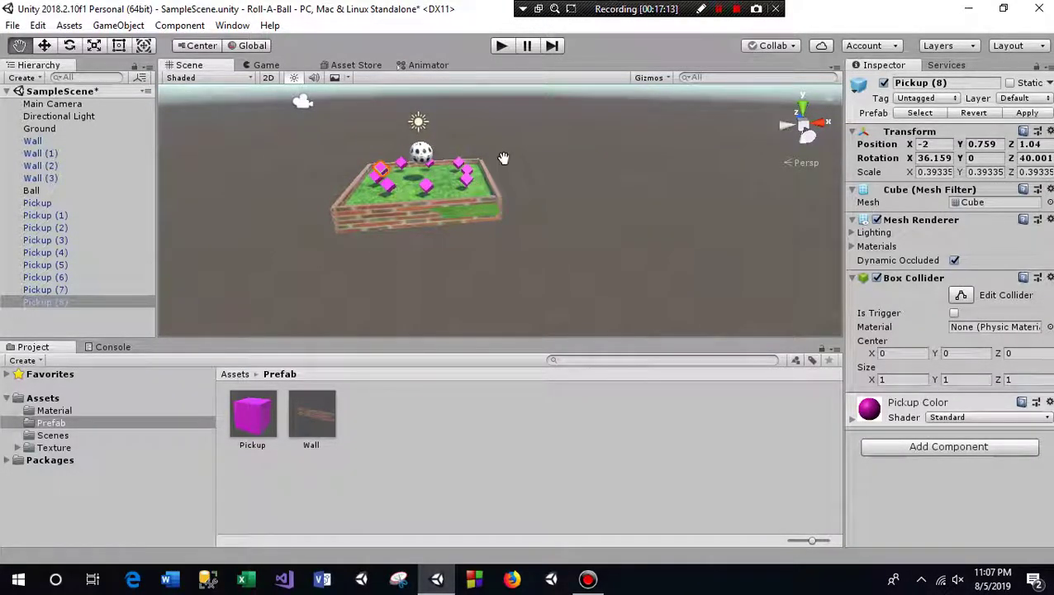
{"action": "left_click_drag", "start_coordinate": [503, 158], "coordinate": [492, 249], "text": "alt"}
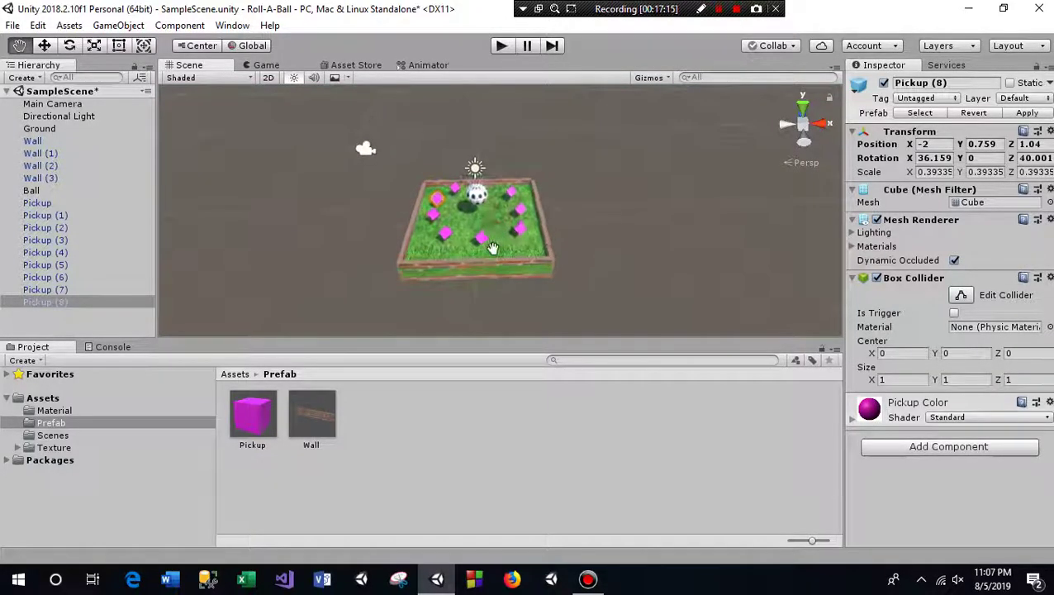
{"action": "scroll", "coordinate": [492, 248], "scroll_direction": "up", "scroll_amount": 2}
{"action": "scroll", "coordinate": [489, 248], "scroll_direction": "up", "scroll_amount": 2}
{"action": "scroll", "coordinate": [486, 247], "scroll_direction": "up", "scroll_amount": 2}
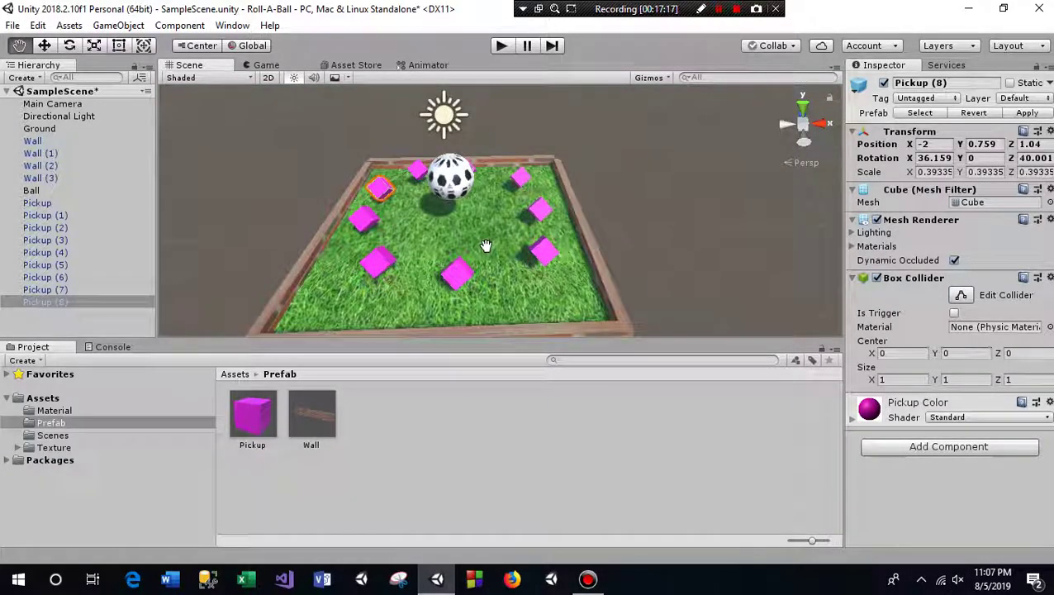
{"action": "scroll", "coordinate": [488, 245], "scroll_direction": "up", "scroll_amount": 2}
{"action": "scroll", "coordinate": [485, 243], "scroll_direction": "up", "scroll_amount": 2}
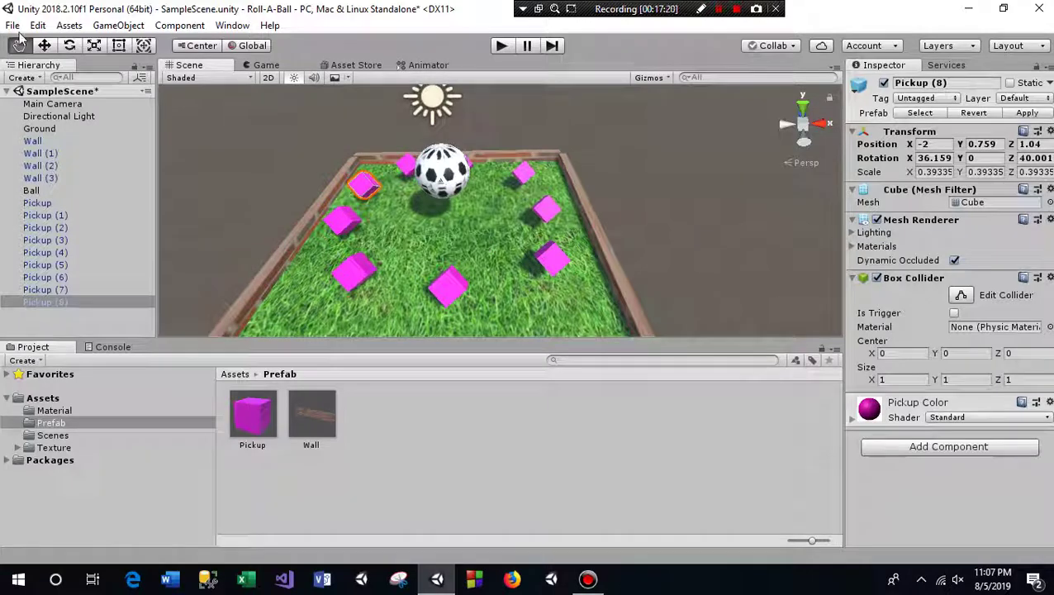
{"action": "mouse_move", "coordinate": [579, 166]}
{"action": "left_mouse_down", "text": "alt"}
{"action": "mouse_move", "coordinate": [533, 177]}
{"action": "mouse_move", "coordinate": [500, 225]}
{"action": "left_mouse_up", "text": "alt"}
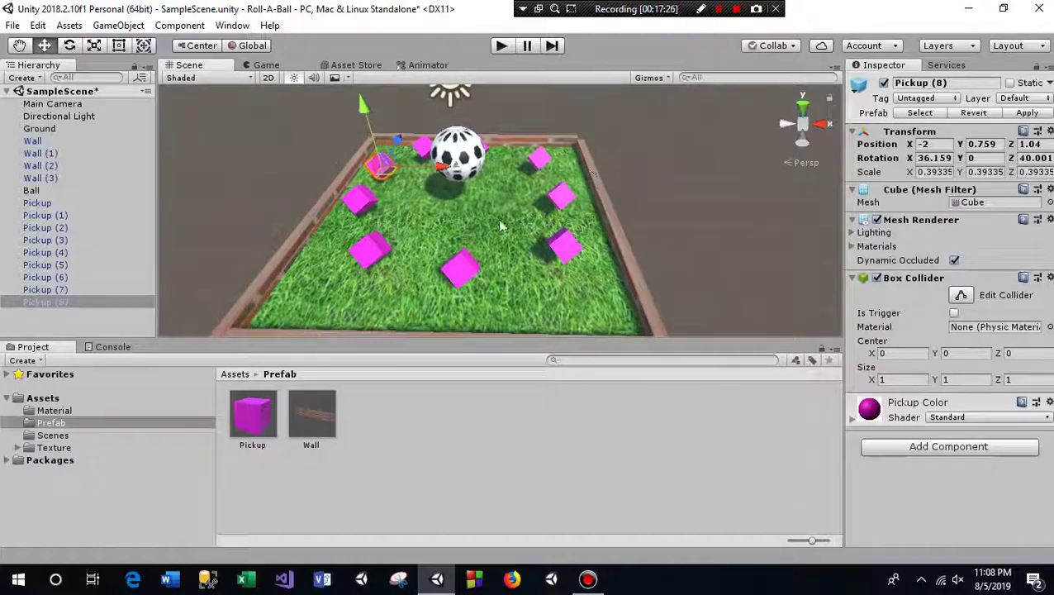
{"action": "left_click_drag", "start_coordinate": [397, 188], "coordinate": [413, 235], "text": "alt"}
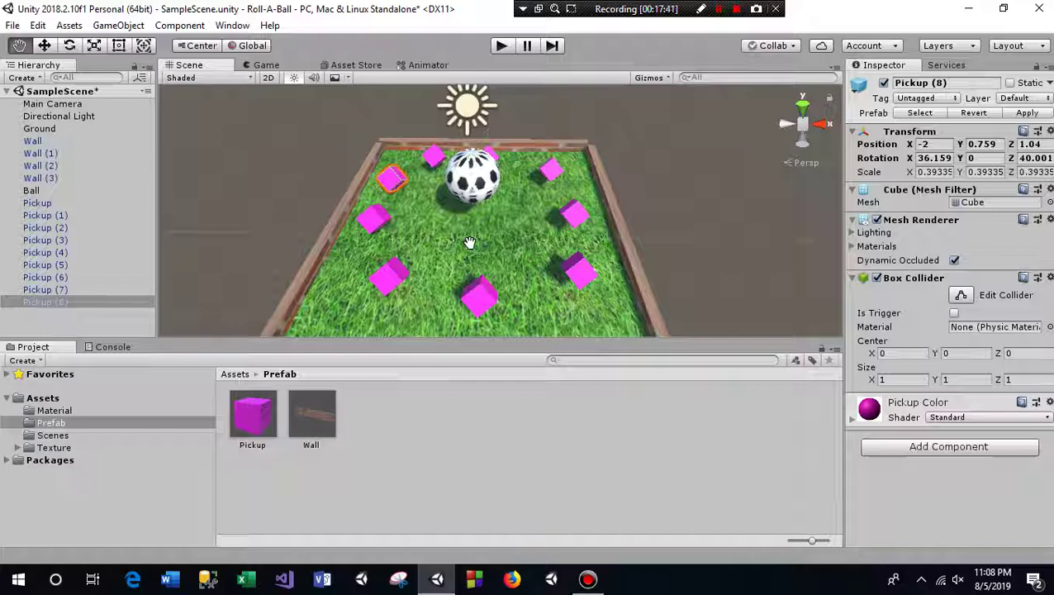
{"action": "left_click_drag", "start_coordinate": [485, 258], "coordinate": [502, 238]}
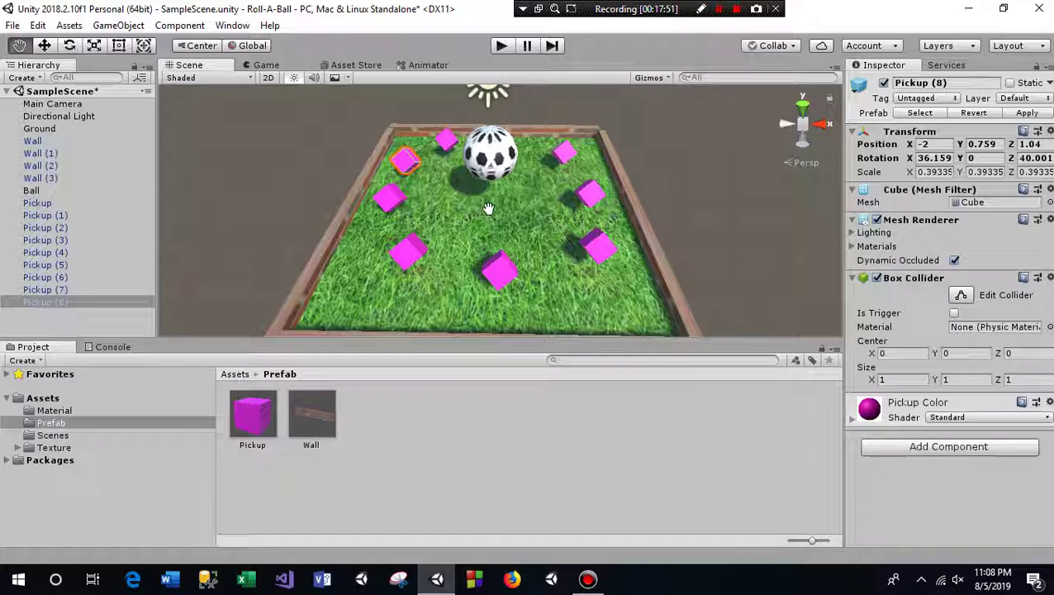
{"action": "mouse_move", "coordinate": [491, 200]}
{"action": "left_mouse_down", "text": "alt"}
{"action": "mouse_move", "coordinate": [520, 212]}
{"action": "mouse_move", "coordinate": [506, 231]}
{"action": "left_mouse_up", "text": "alt"}
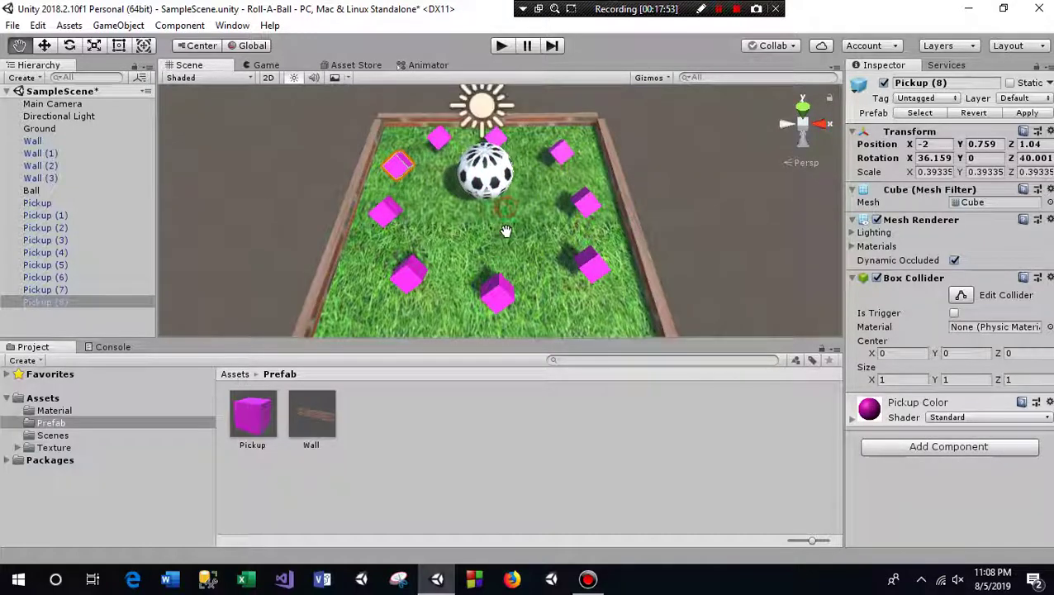